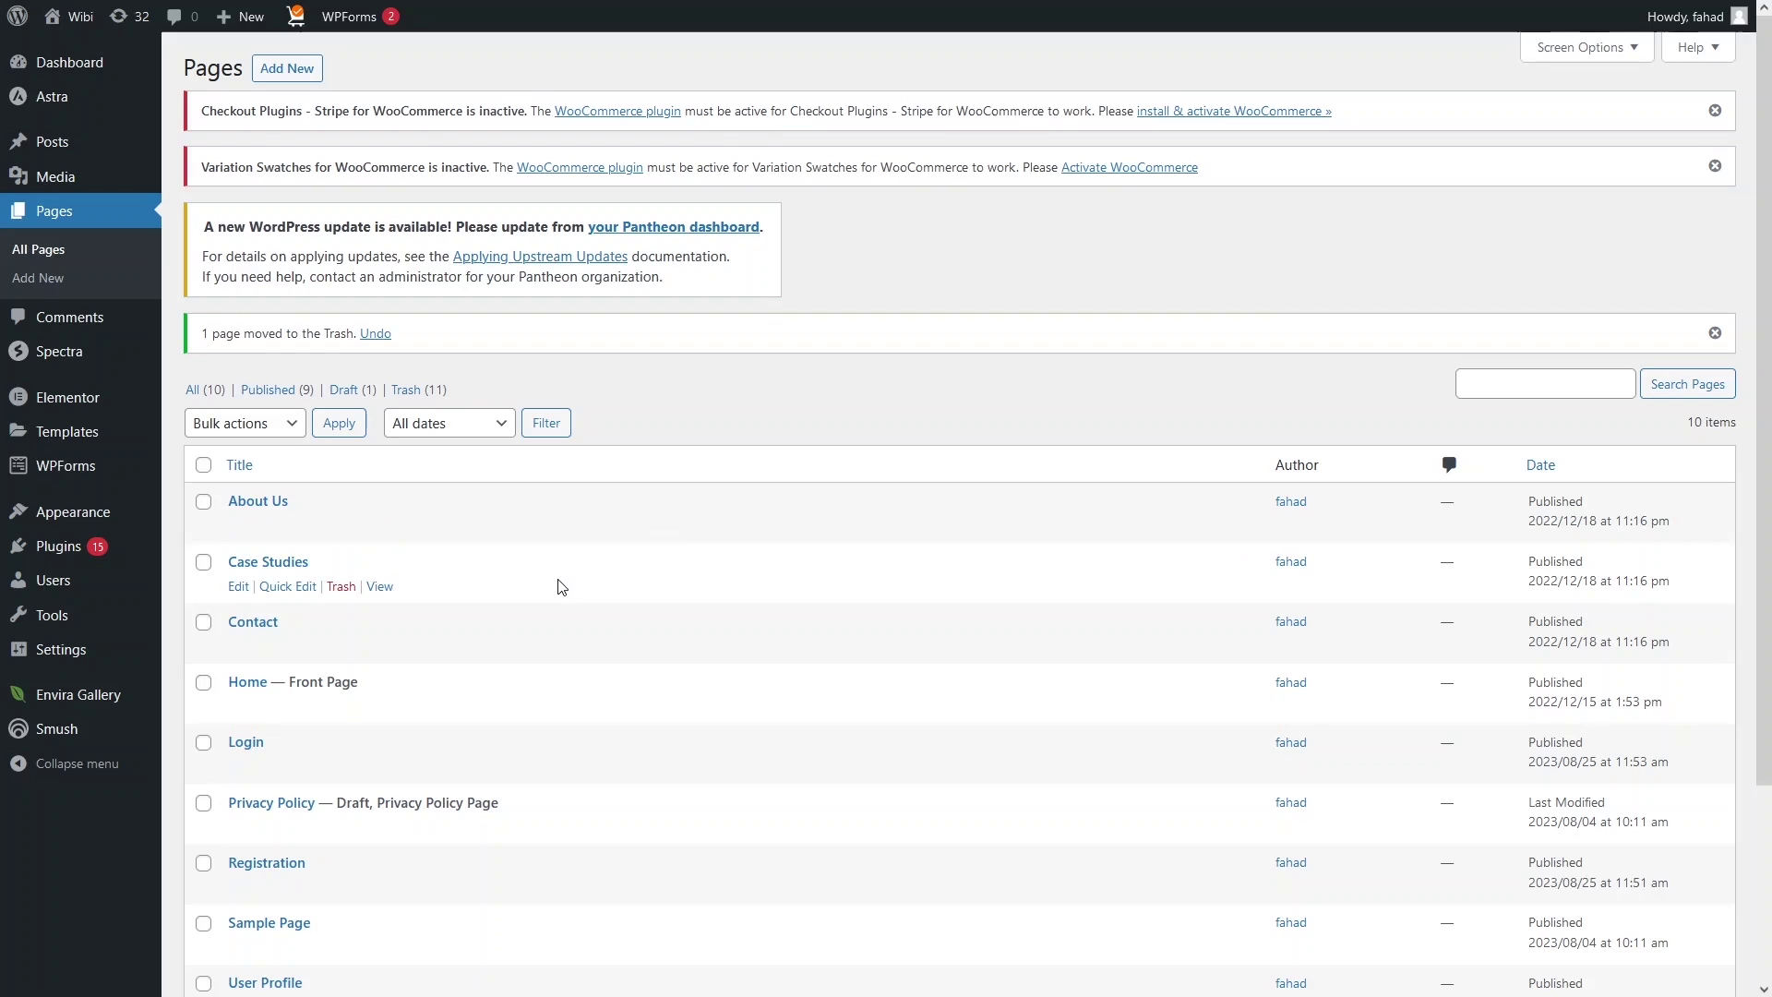
Bring up the Plugins submenu in the admin sidebar
mouse_move(79, 488)
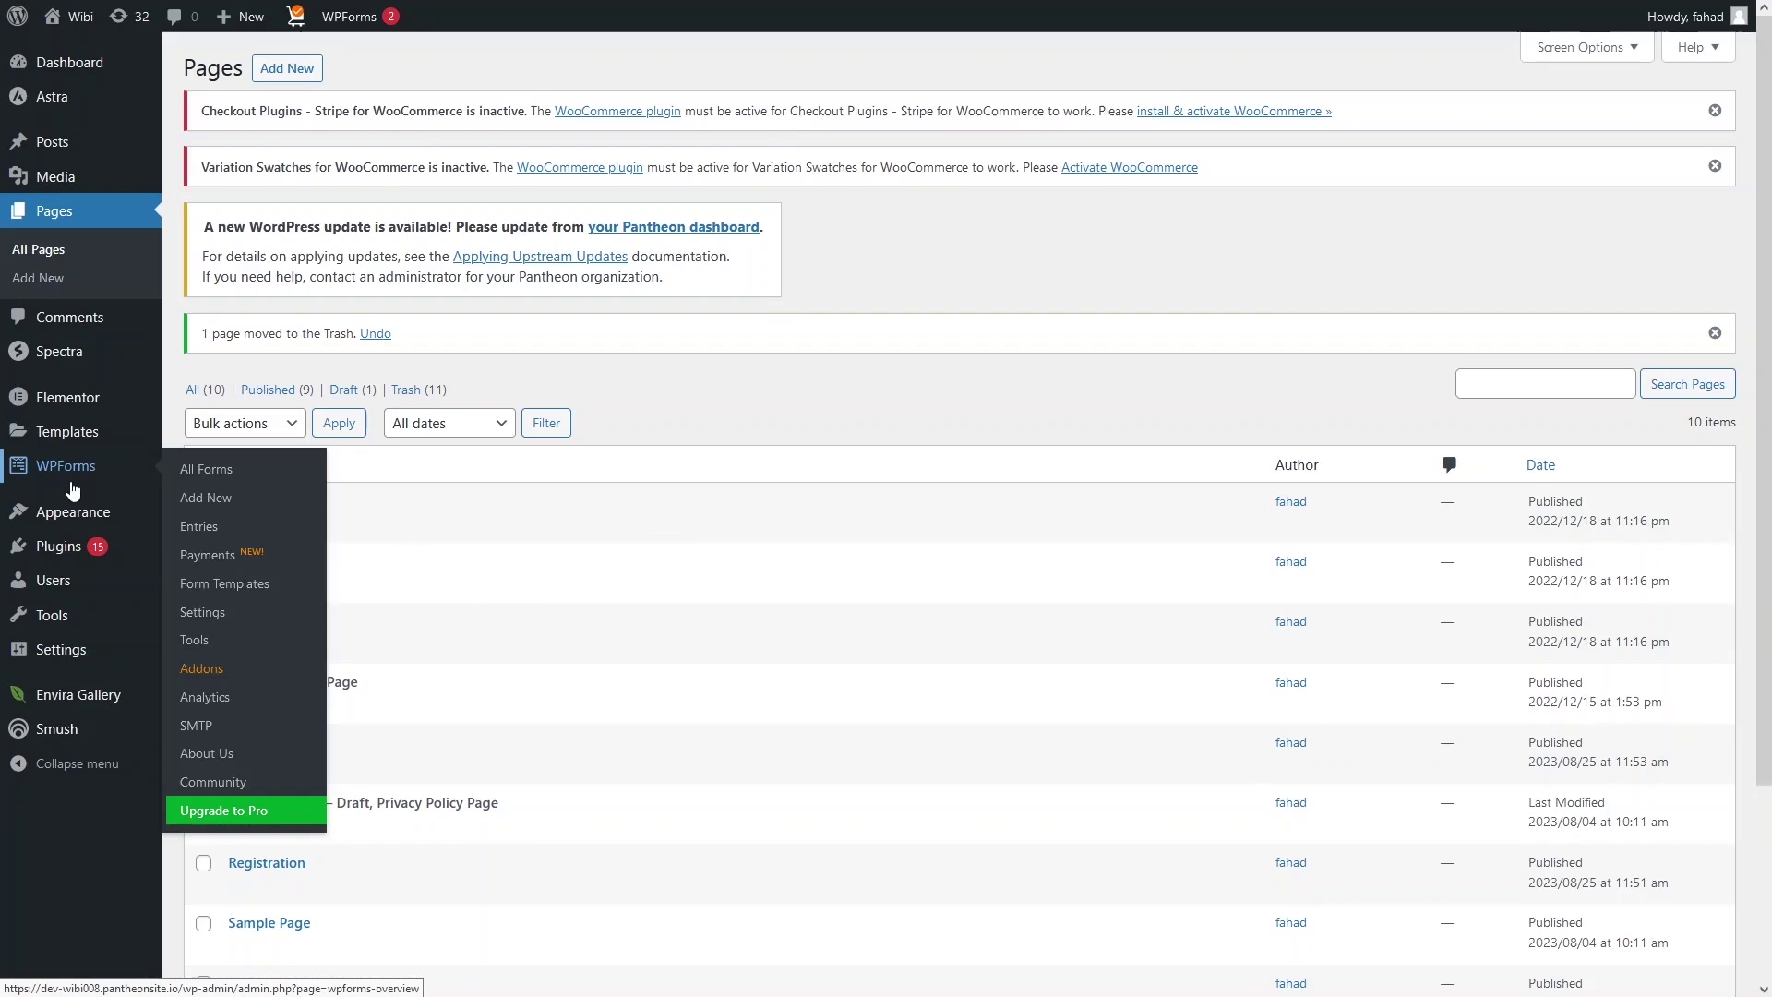
mouse_move(65, 548)
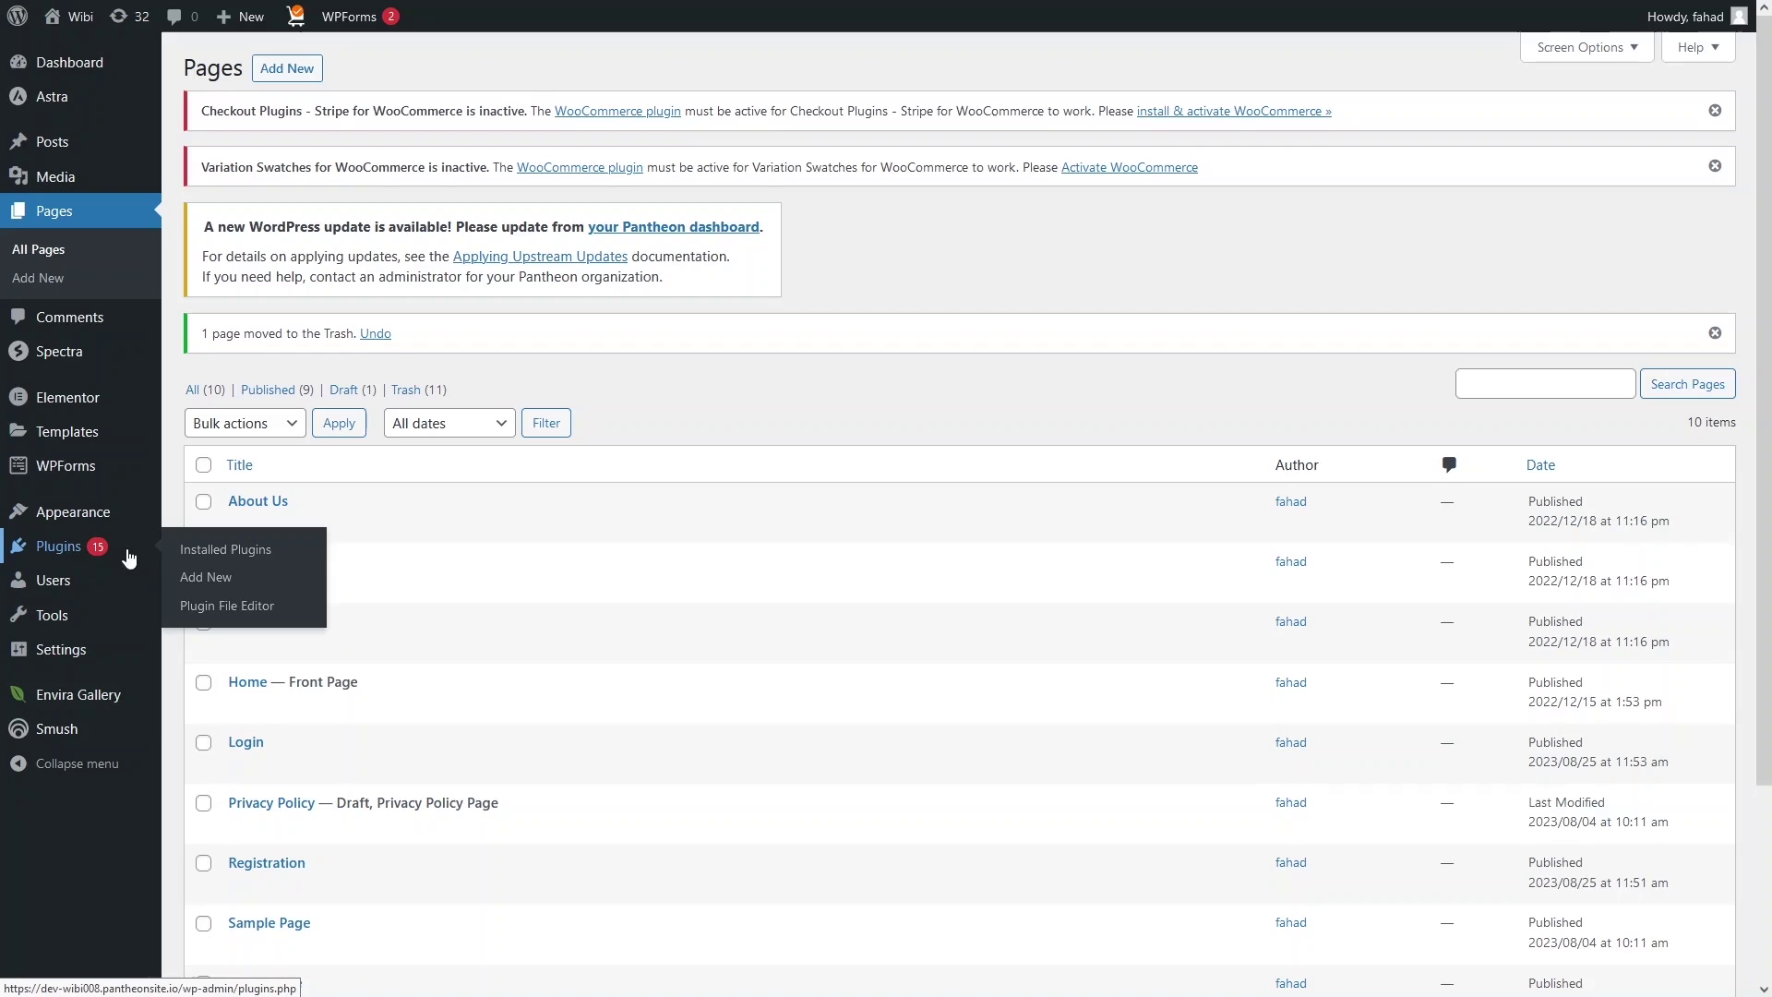
Search the Add Plugins page for 'wpforms' and update the Contact Form by WPForms plugin
left_click(230, 588)
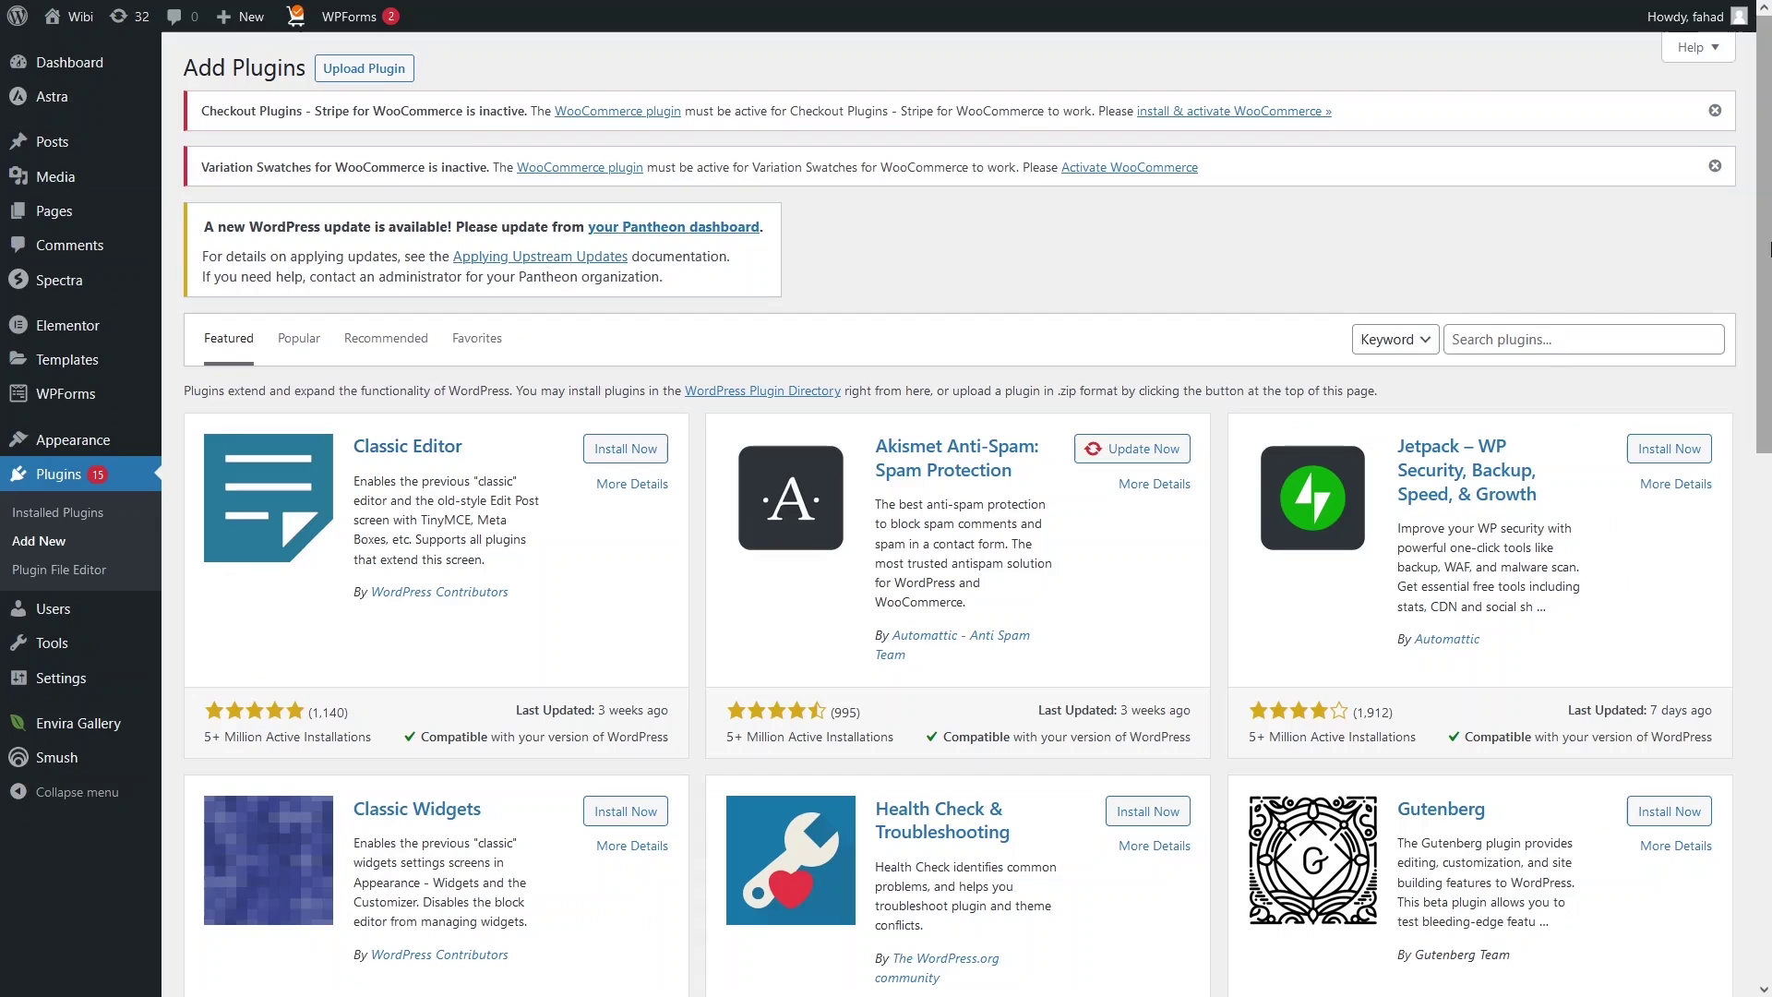
left_click(1566, 346)
type("wpforms")
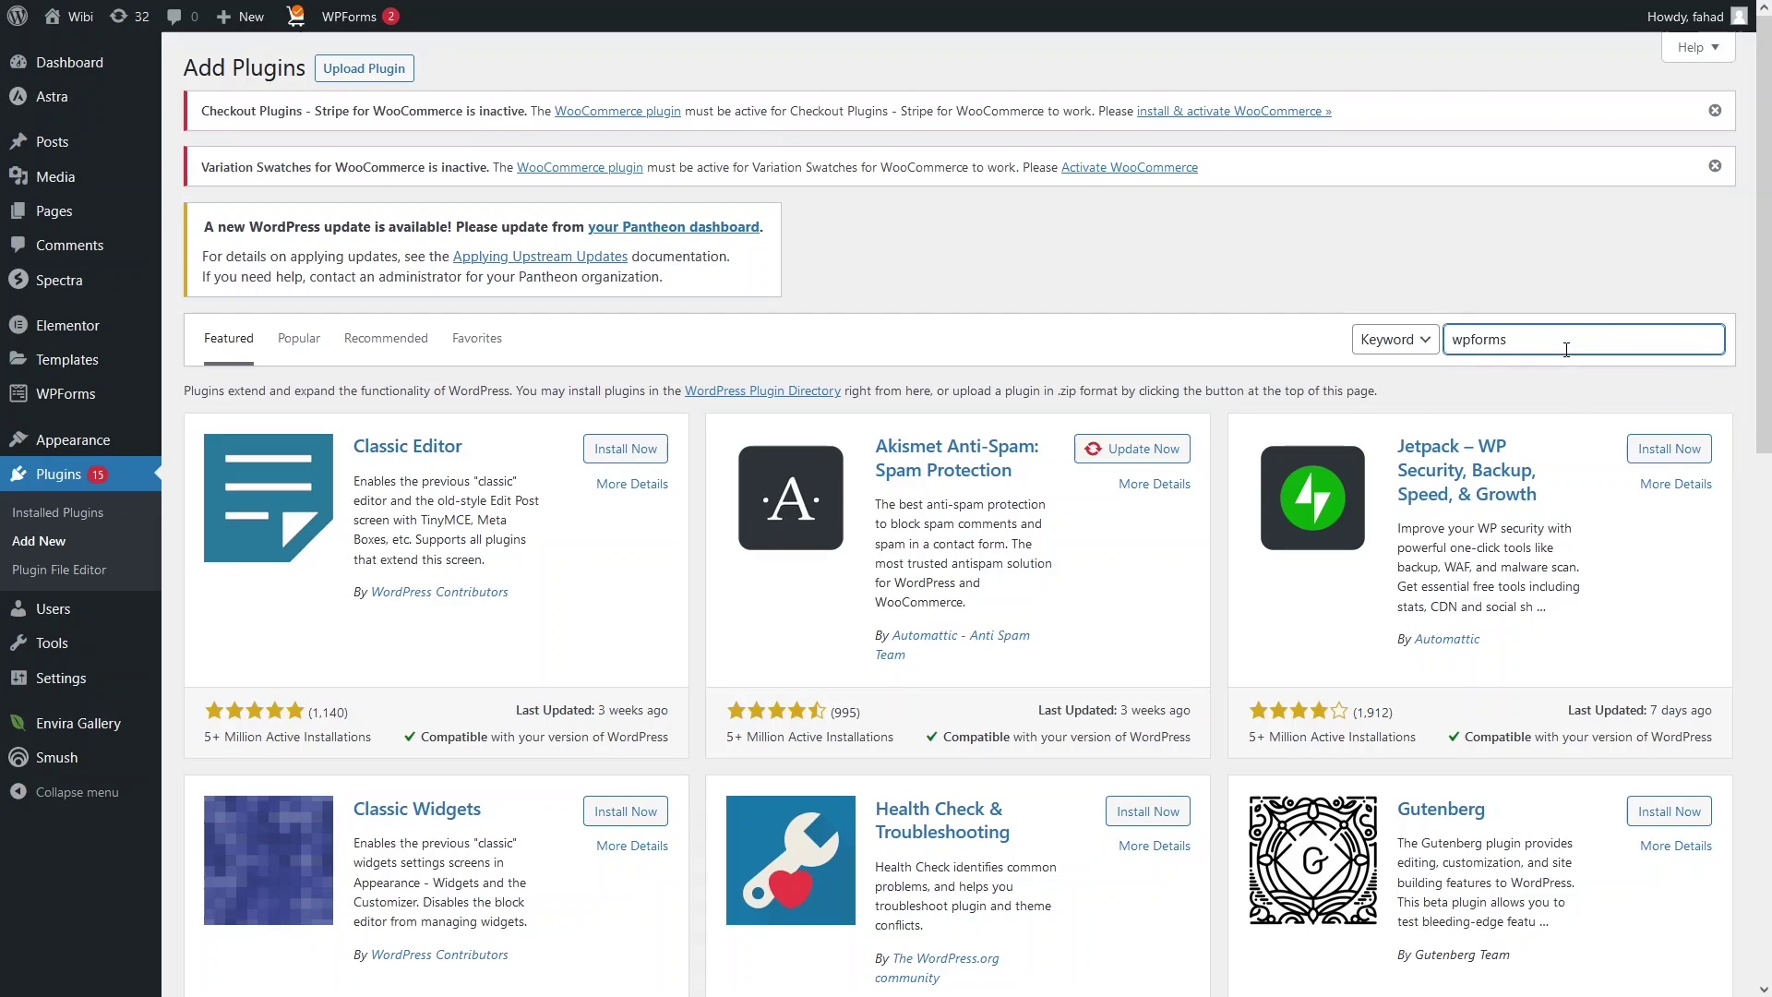
scroll(327, 253, "down", 3)
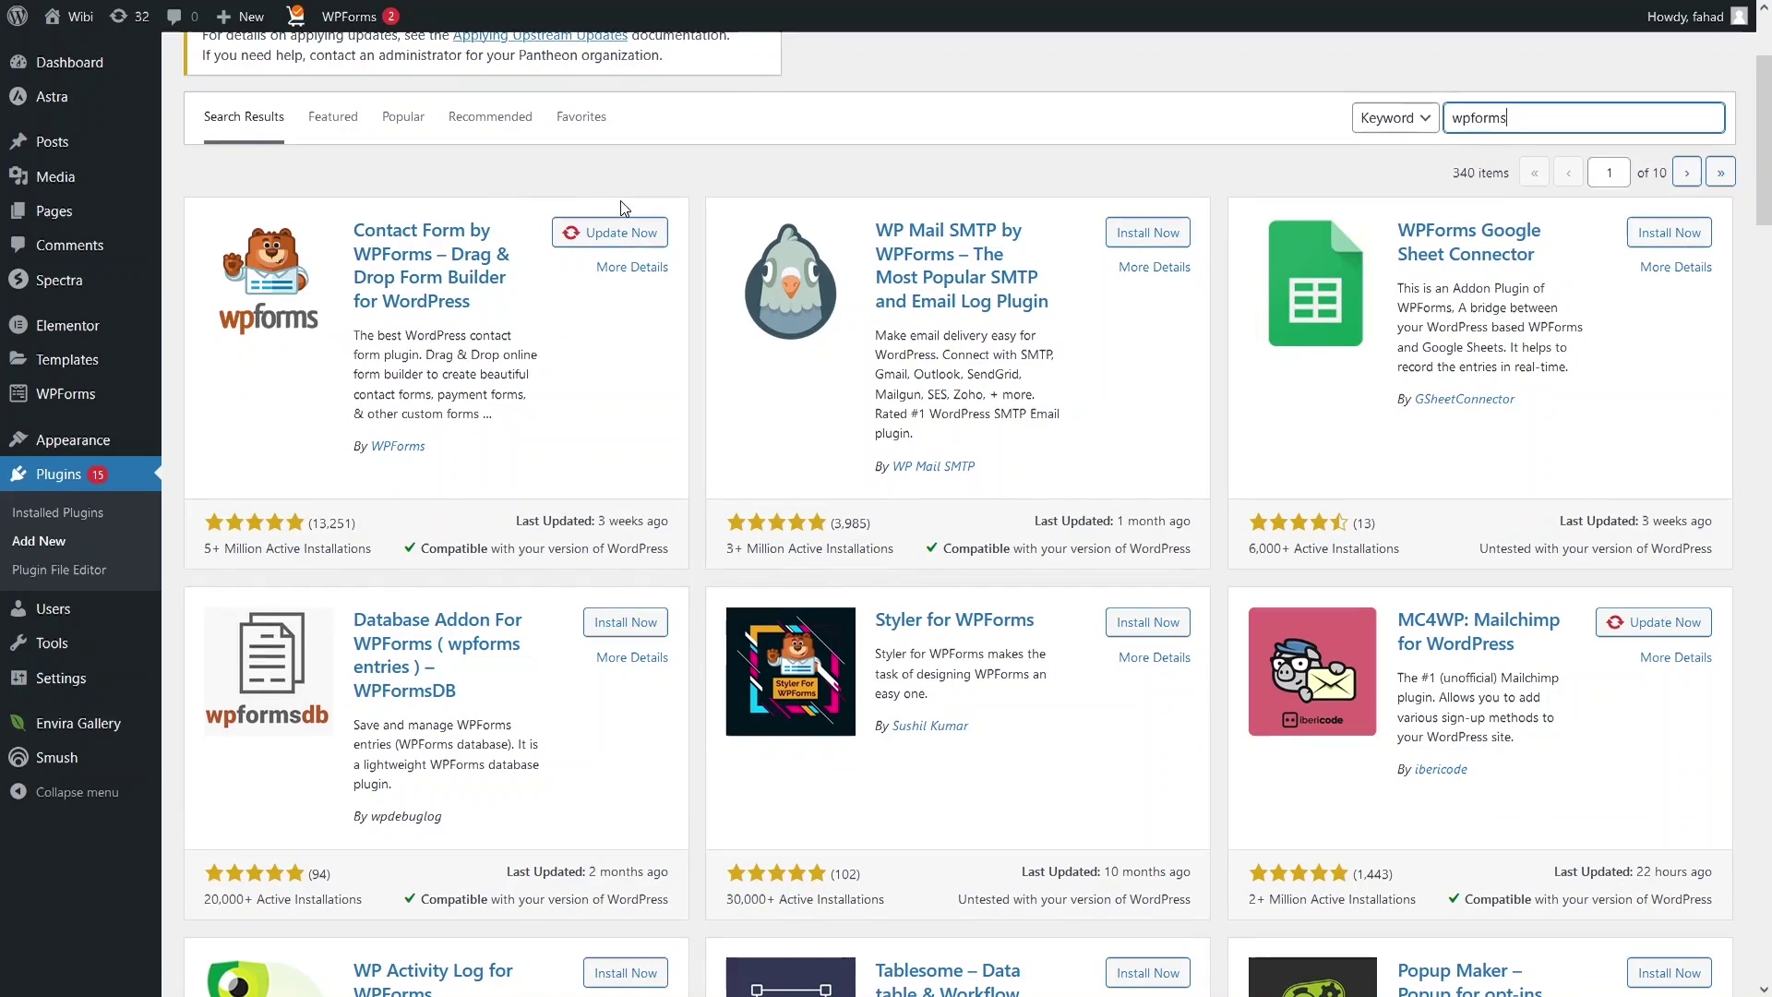
left_click(611, 232)
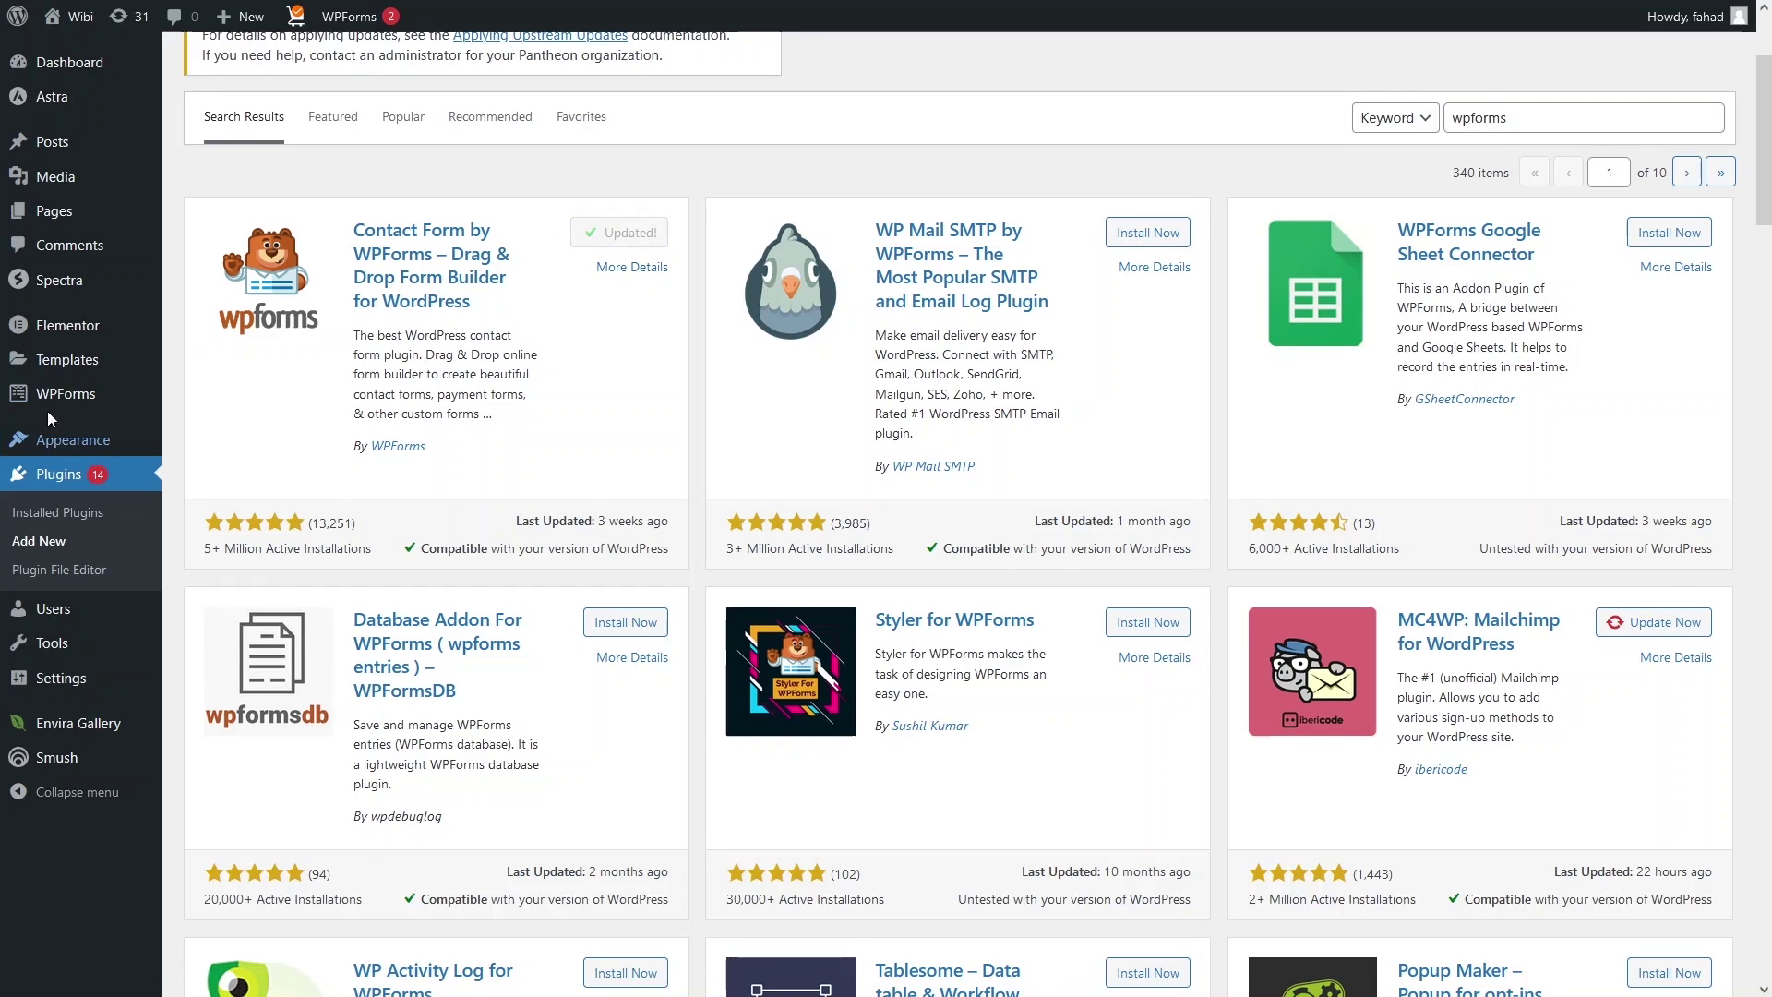
mouse_move(148, 410)
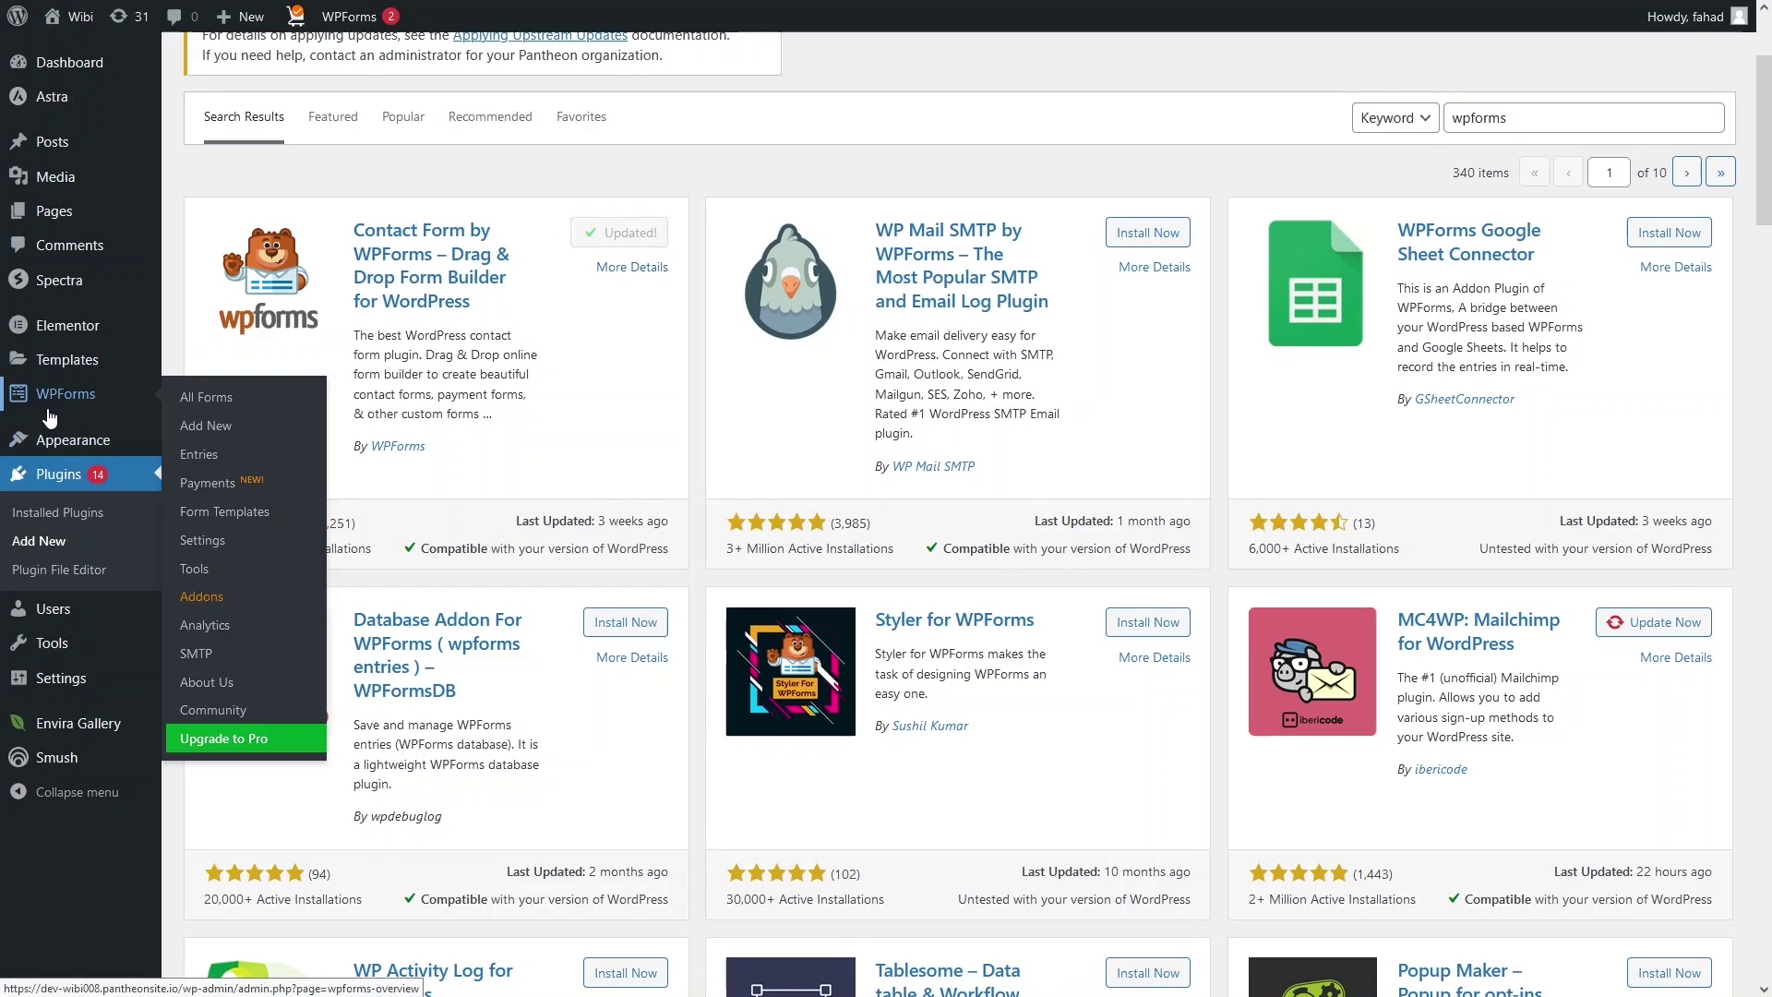
Go to WPForms All Forms and start building a new form
left_click(224, 401)
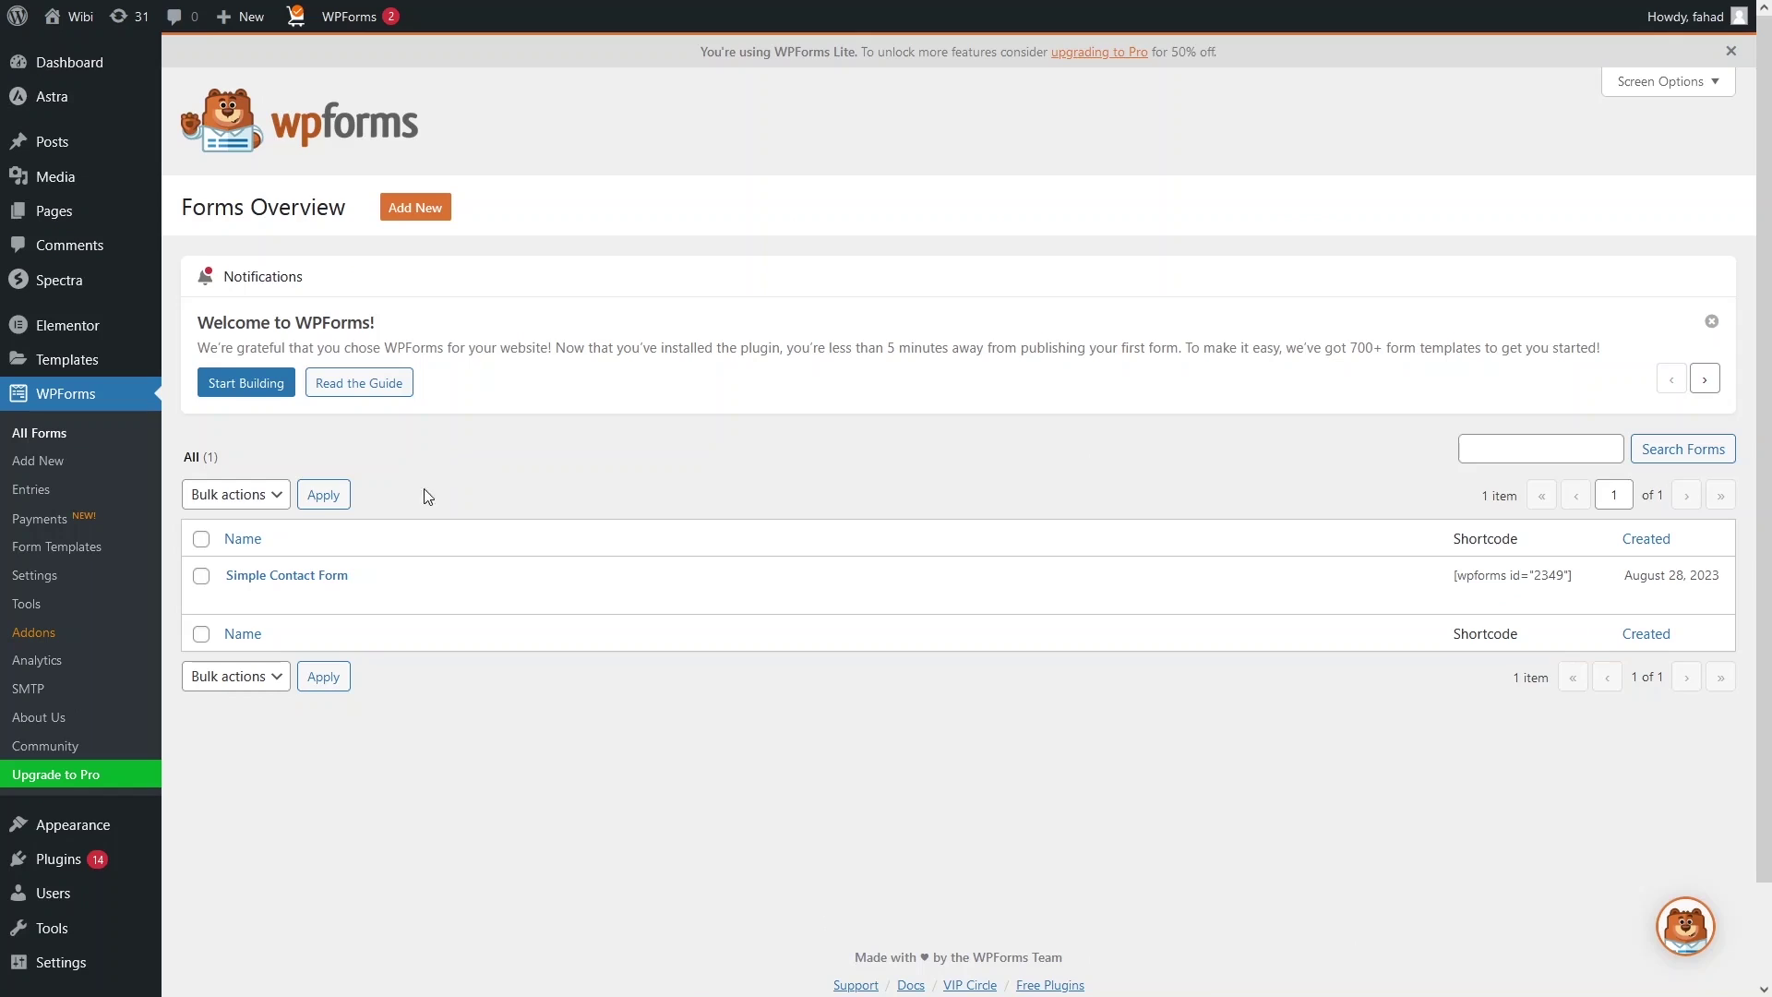
mouse_move(296, 591)
left_click(235, 399)
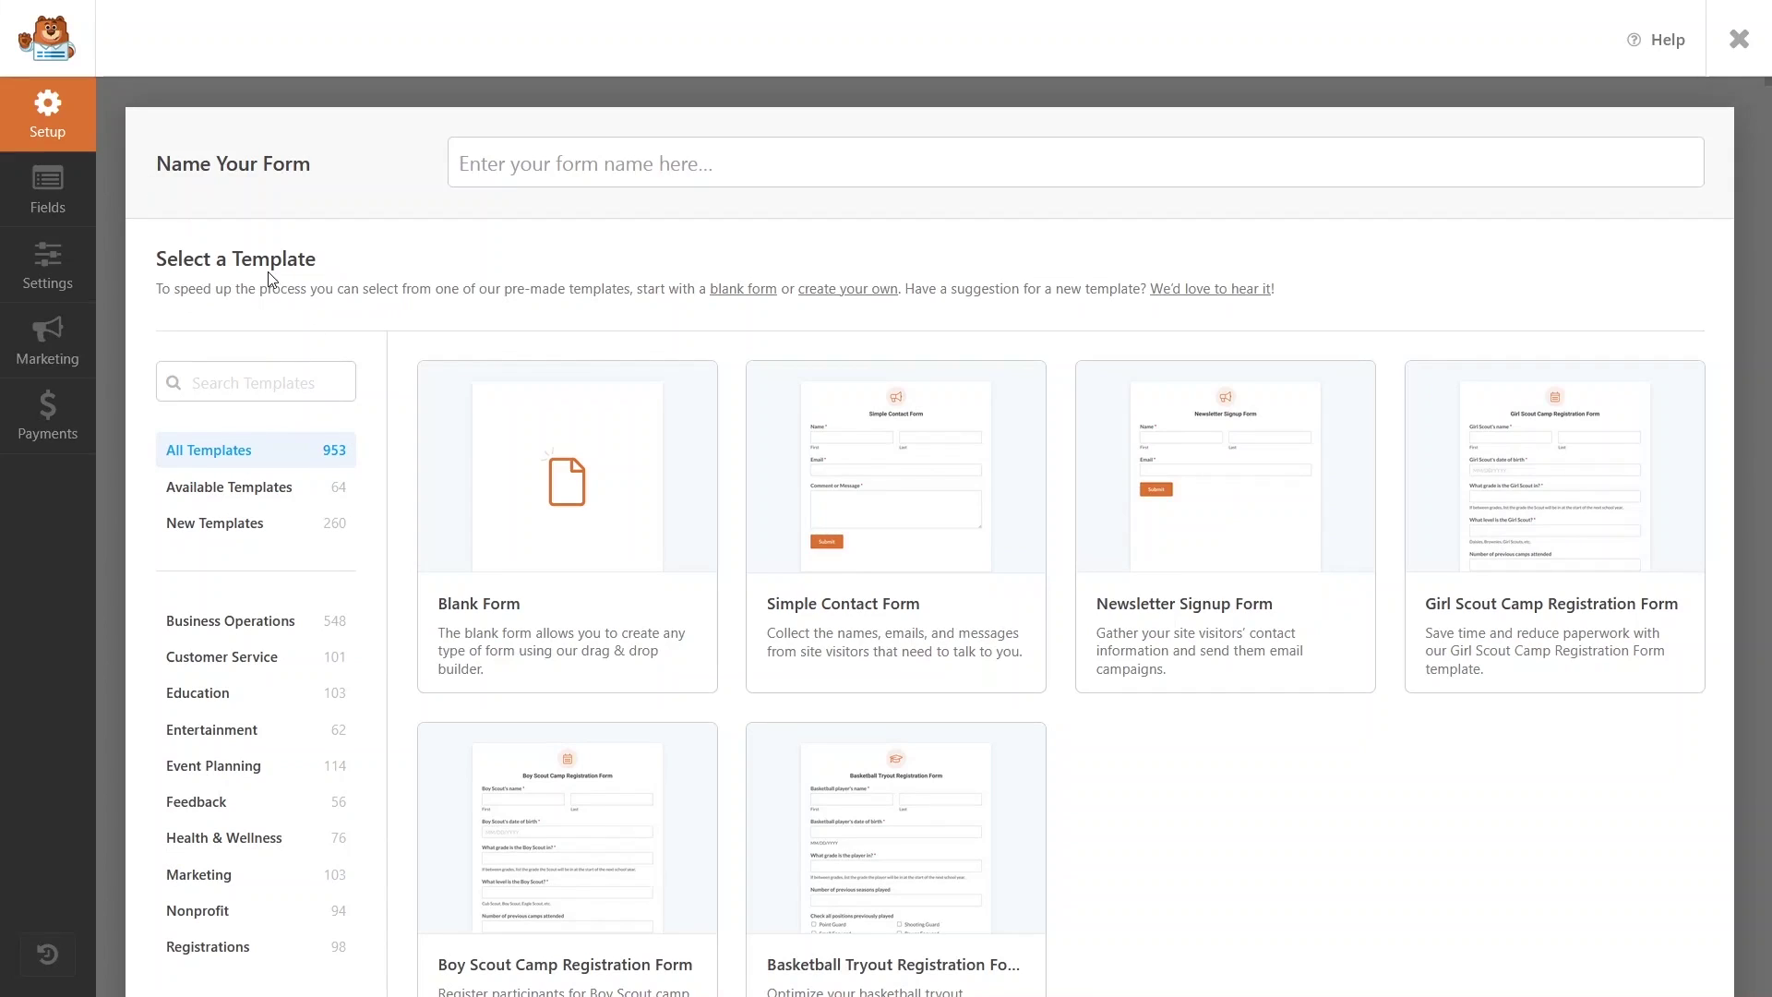
Focus the form name field and scroll through the Select a Template list
left_click(524, 163)
scroll(1037, 692, "down", 4)
scroll(938, 613, "up", 3)
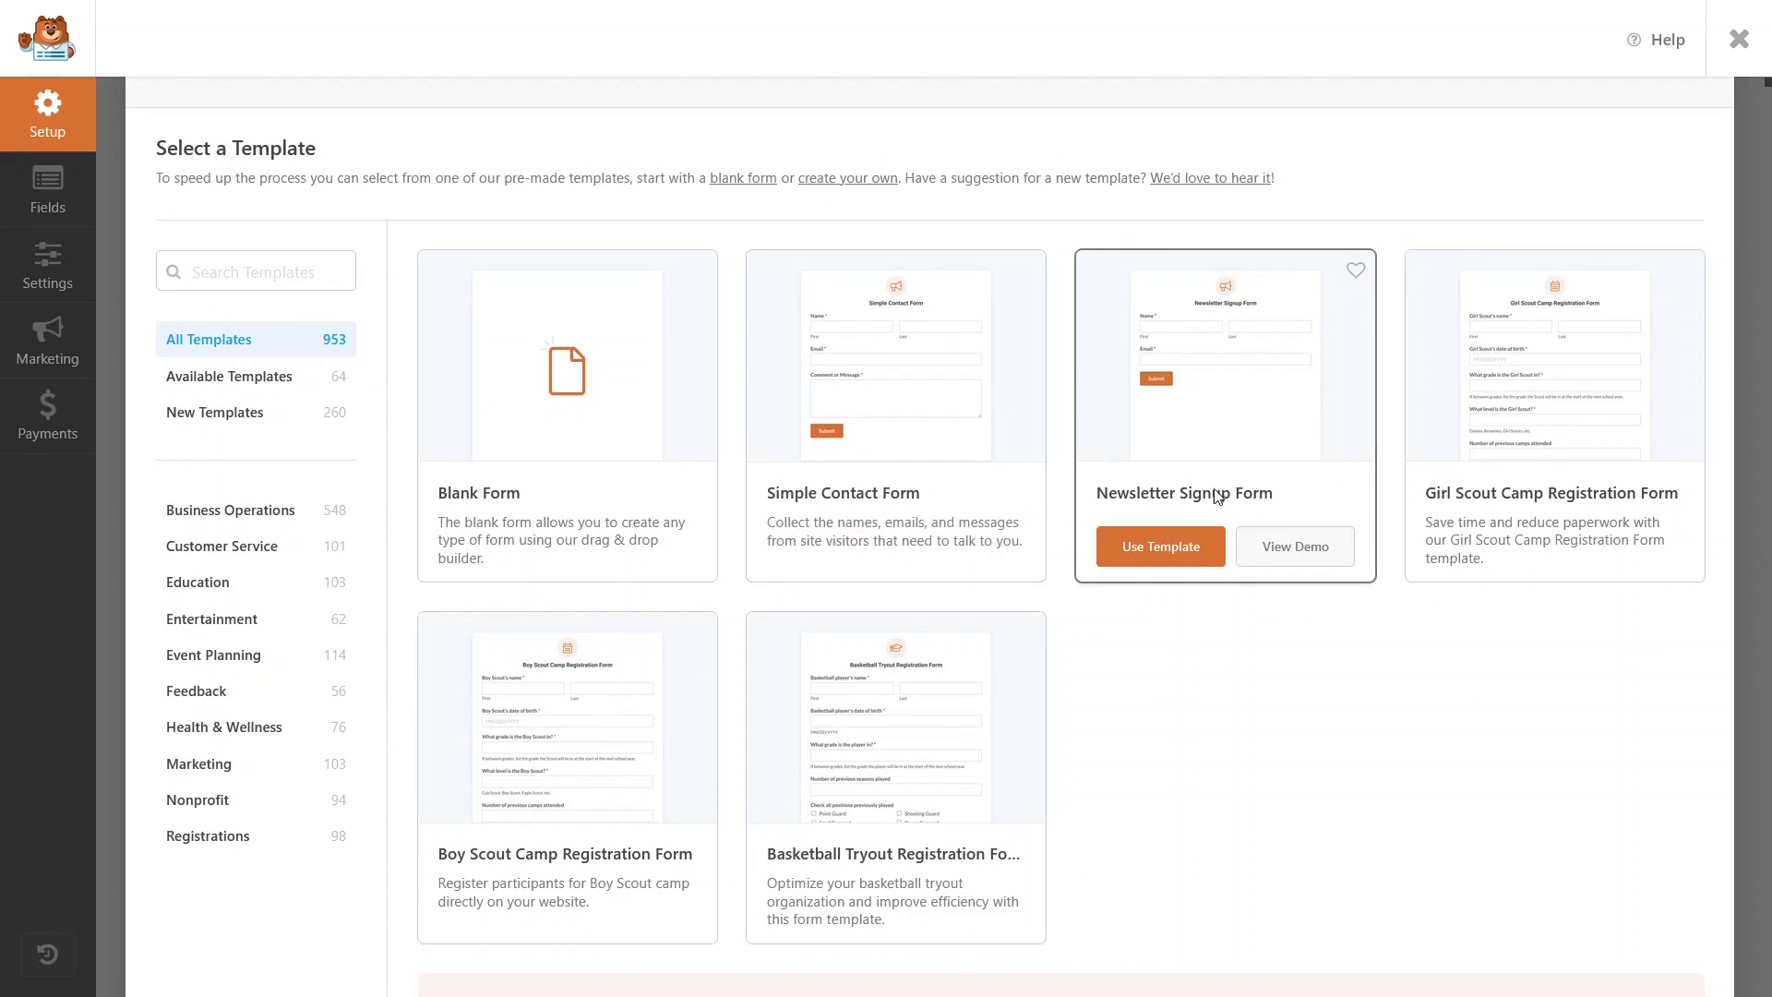
scroll(1337, 522, "down", 3)
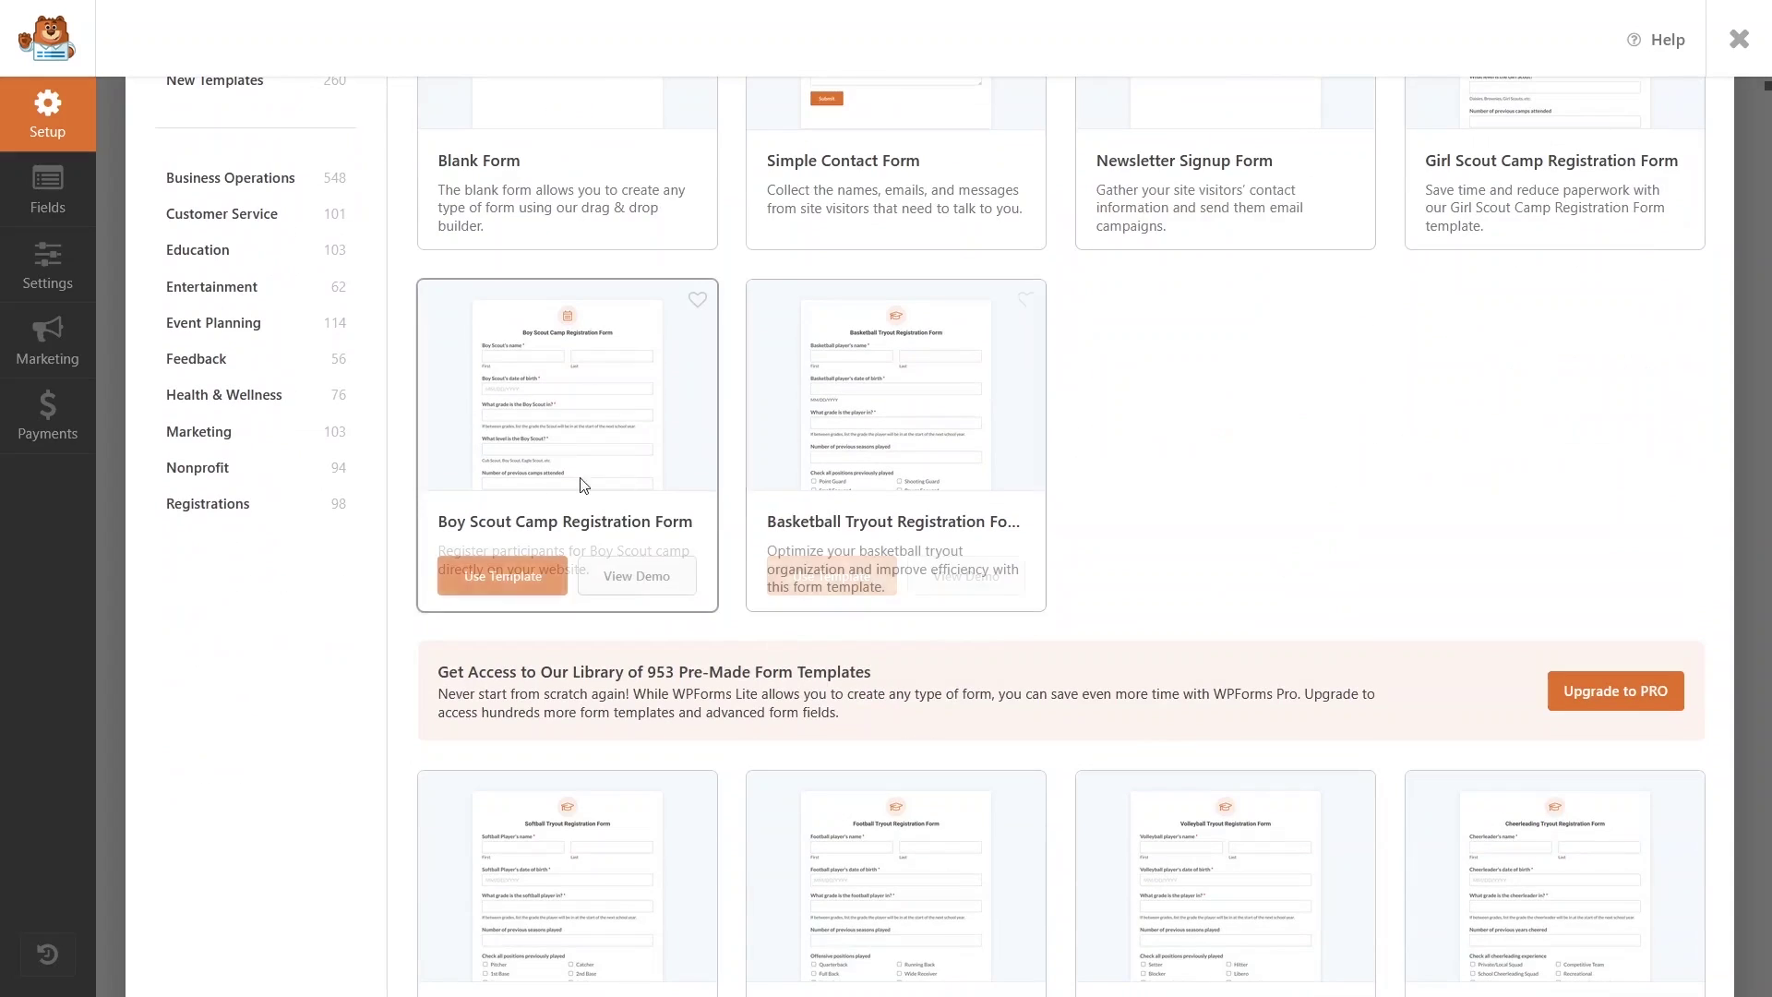
scroll(1160, 412, "down", 3)
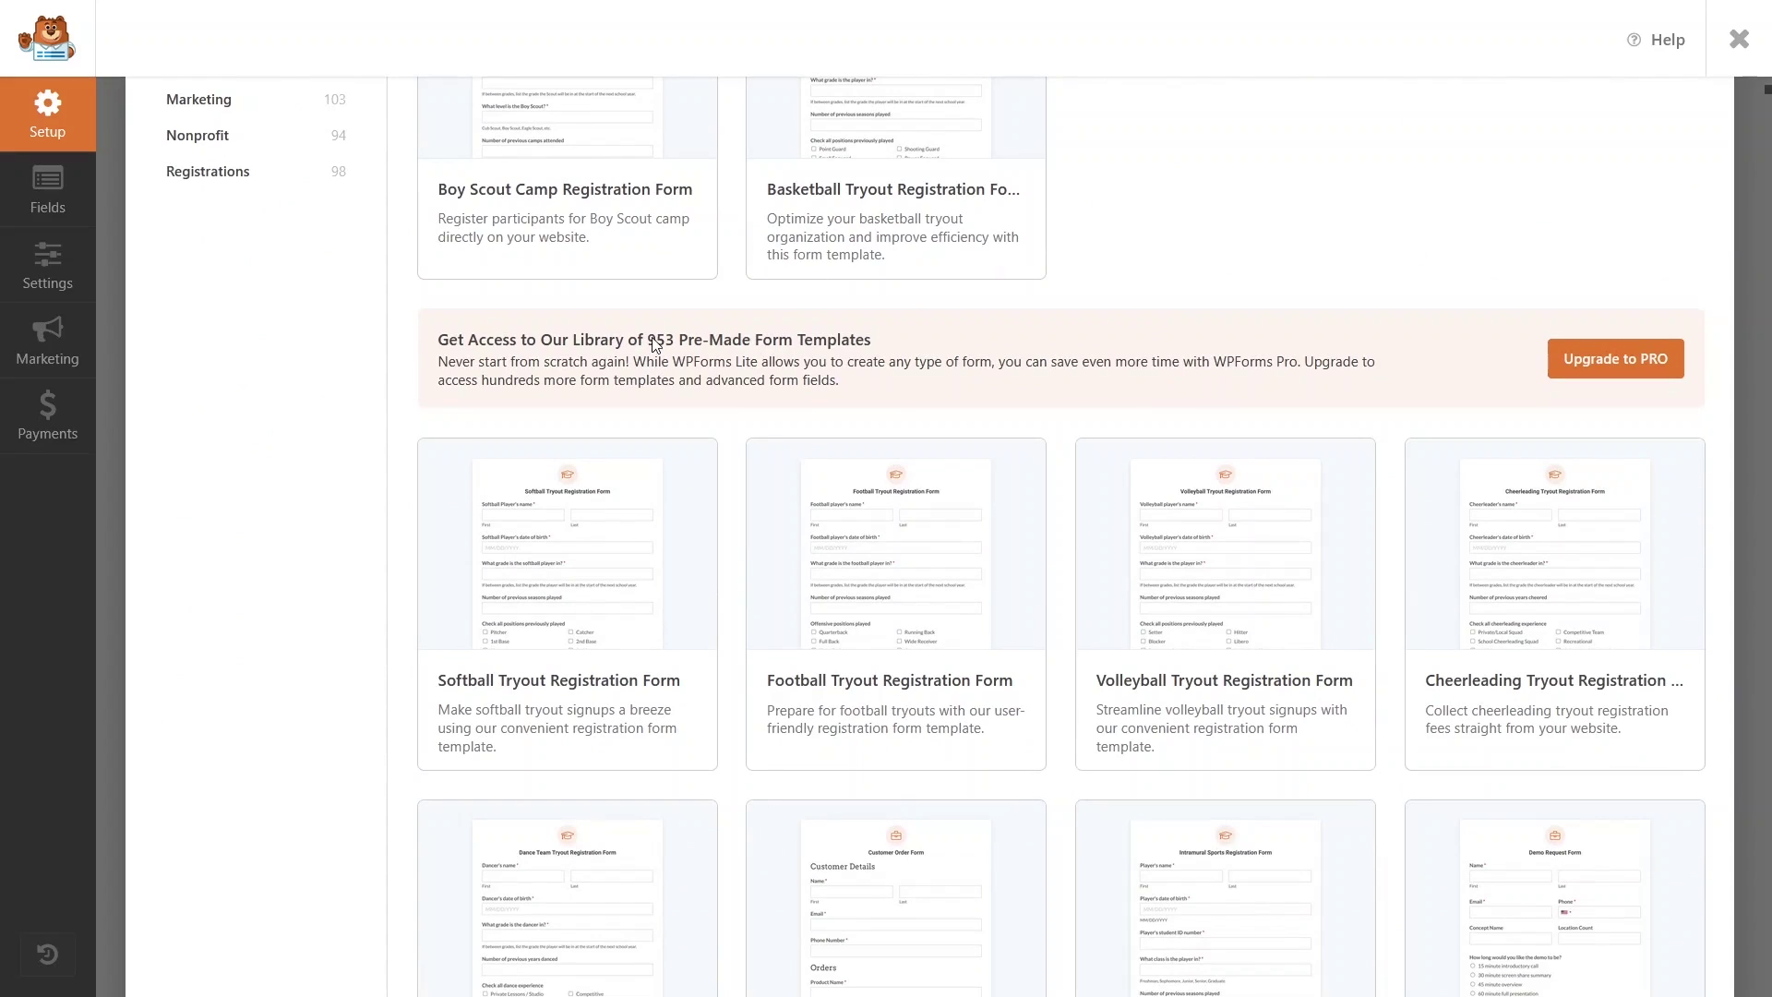
scroll(1264, 402, "up", 1)
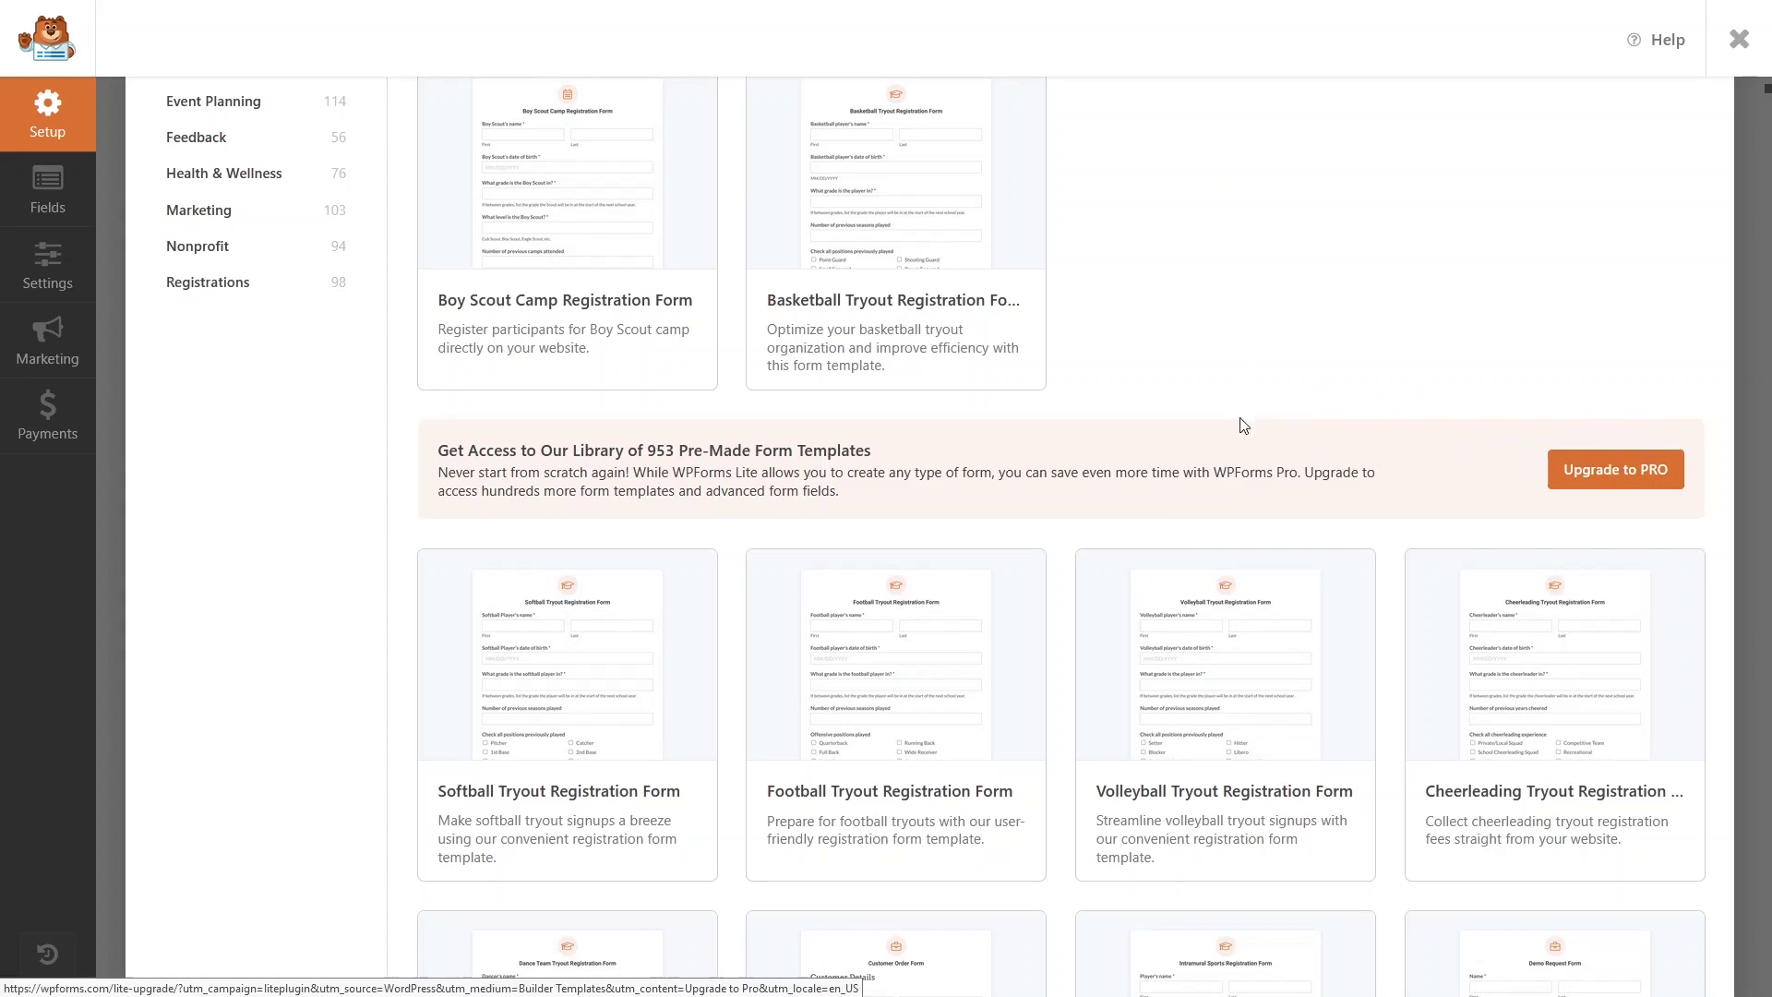
scroll(1270, 420, "up", 4)
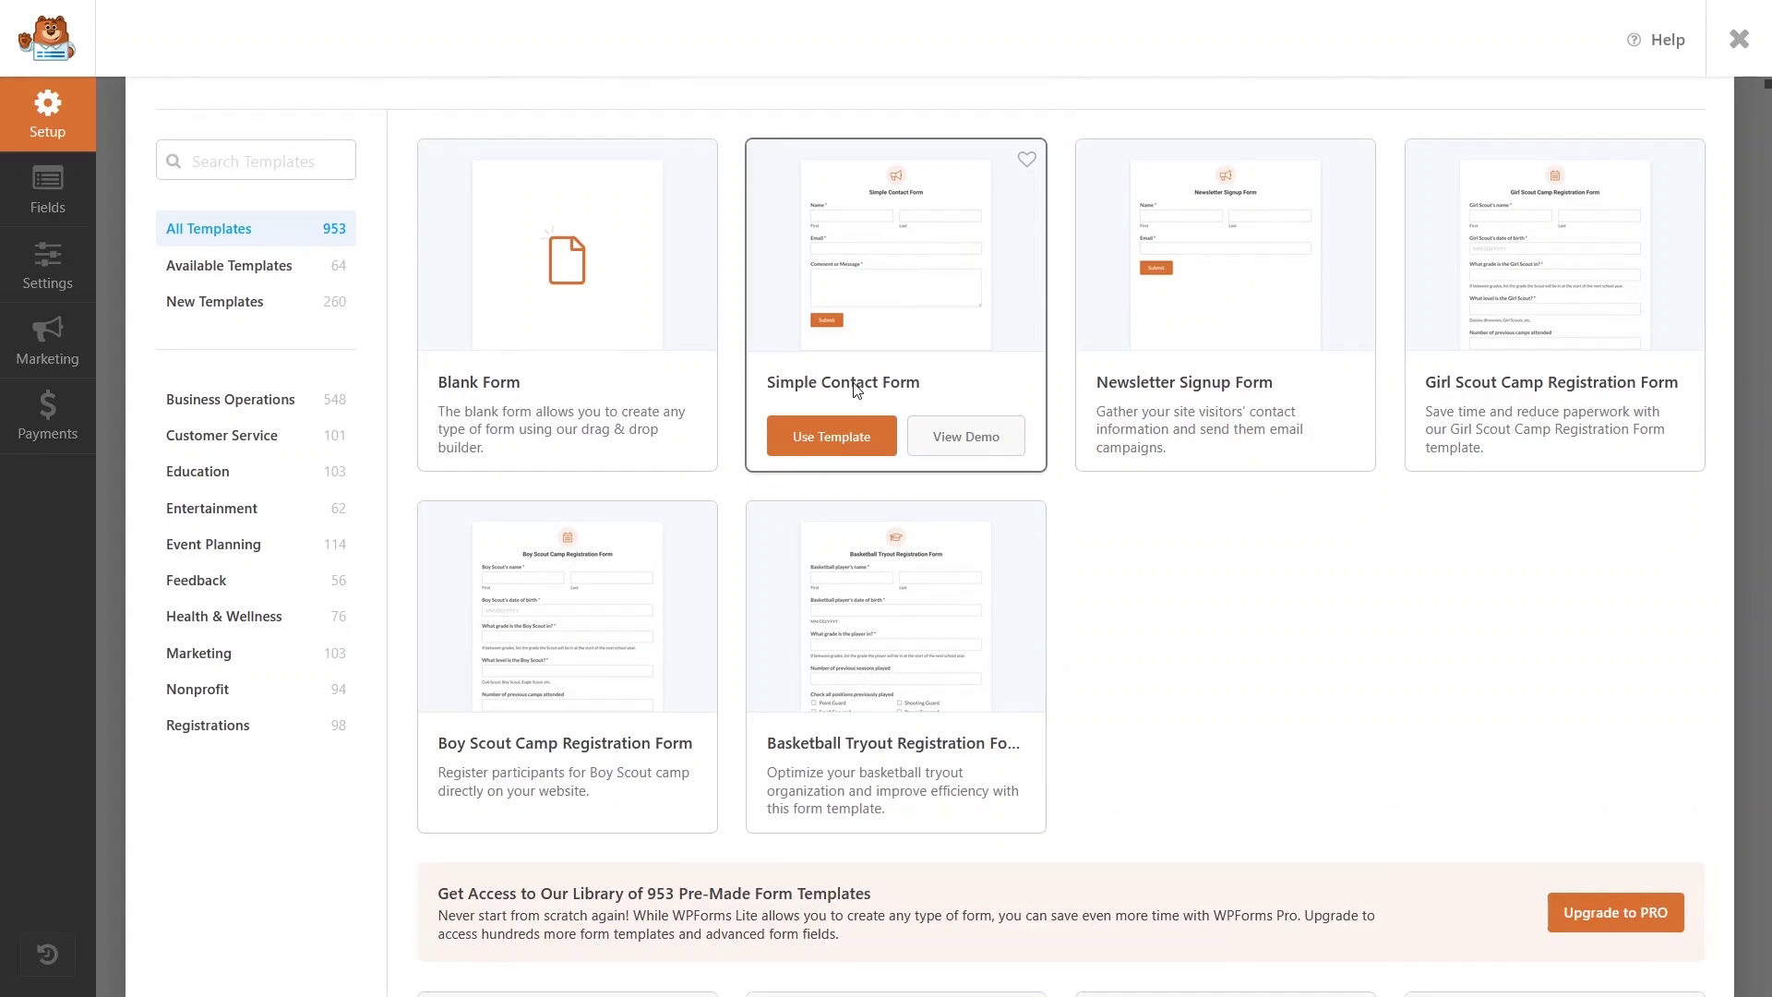
Build from the Simple Contact Form template, adding then deleting a Single Line Text field
left_click(844, 437)
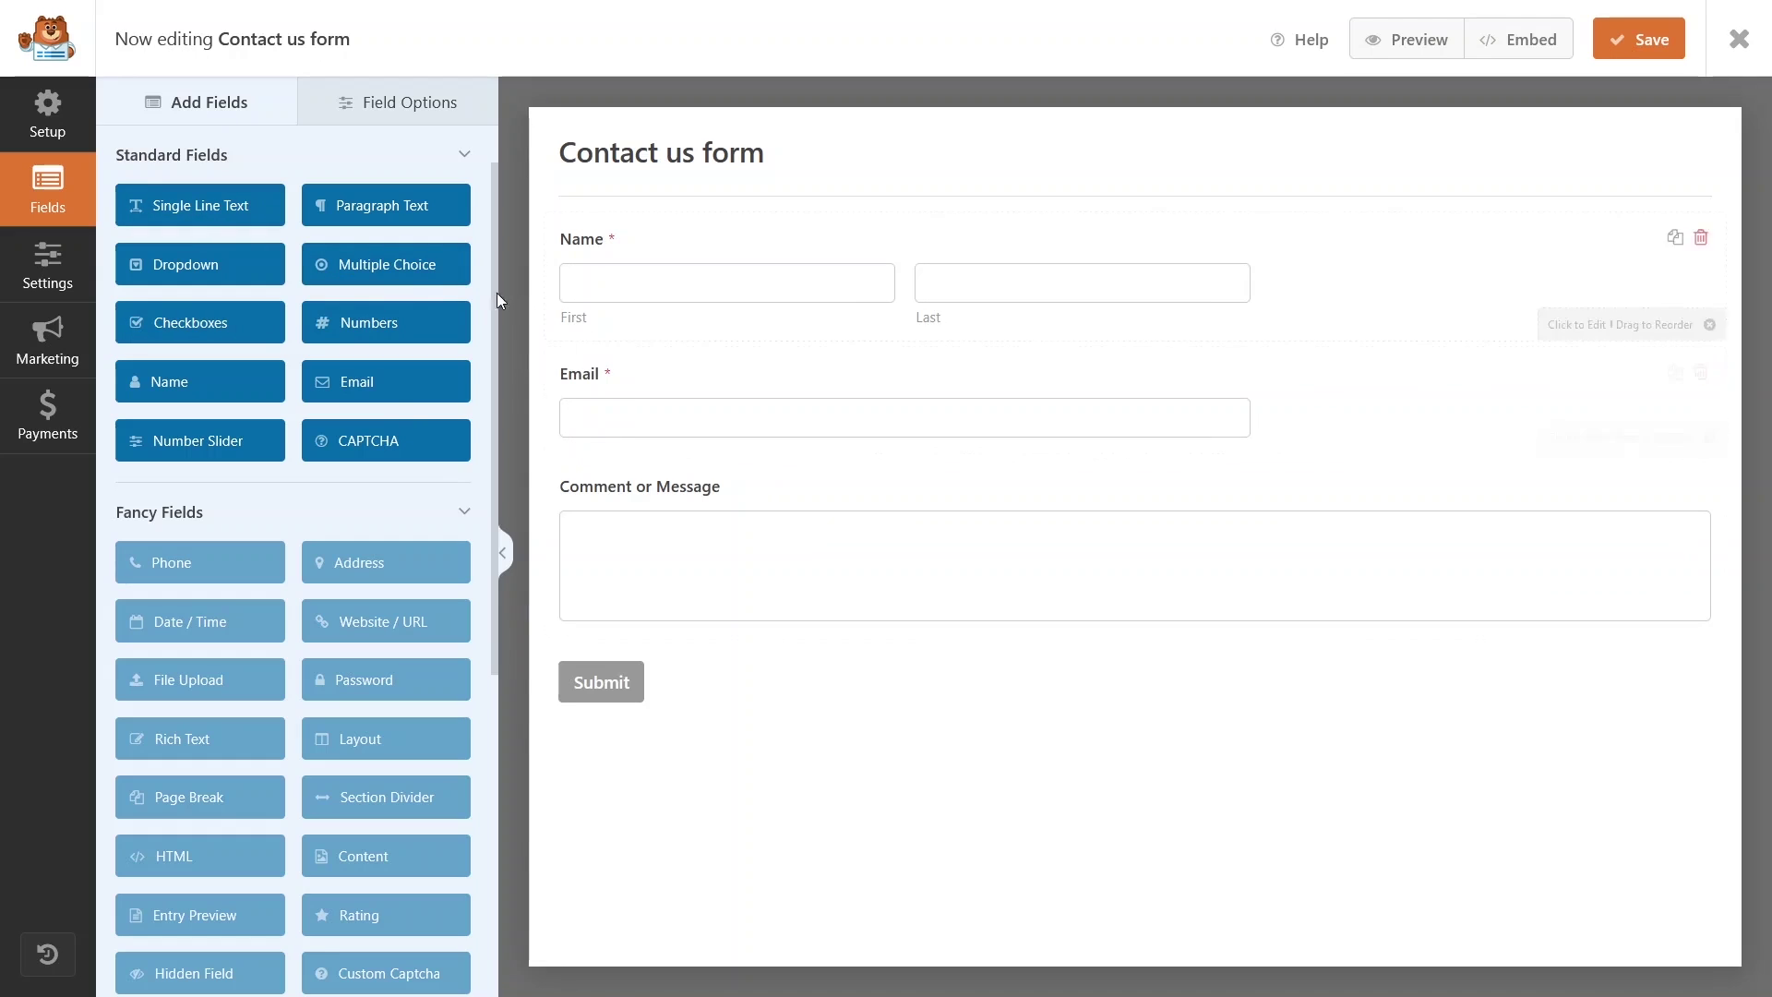
left_click_drag(197, 205, 679, 250)
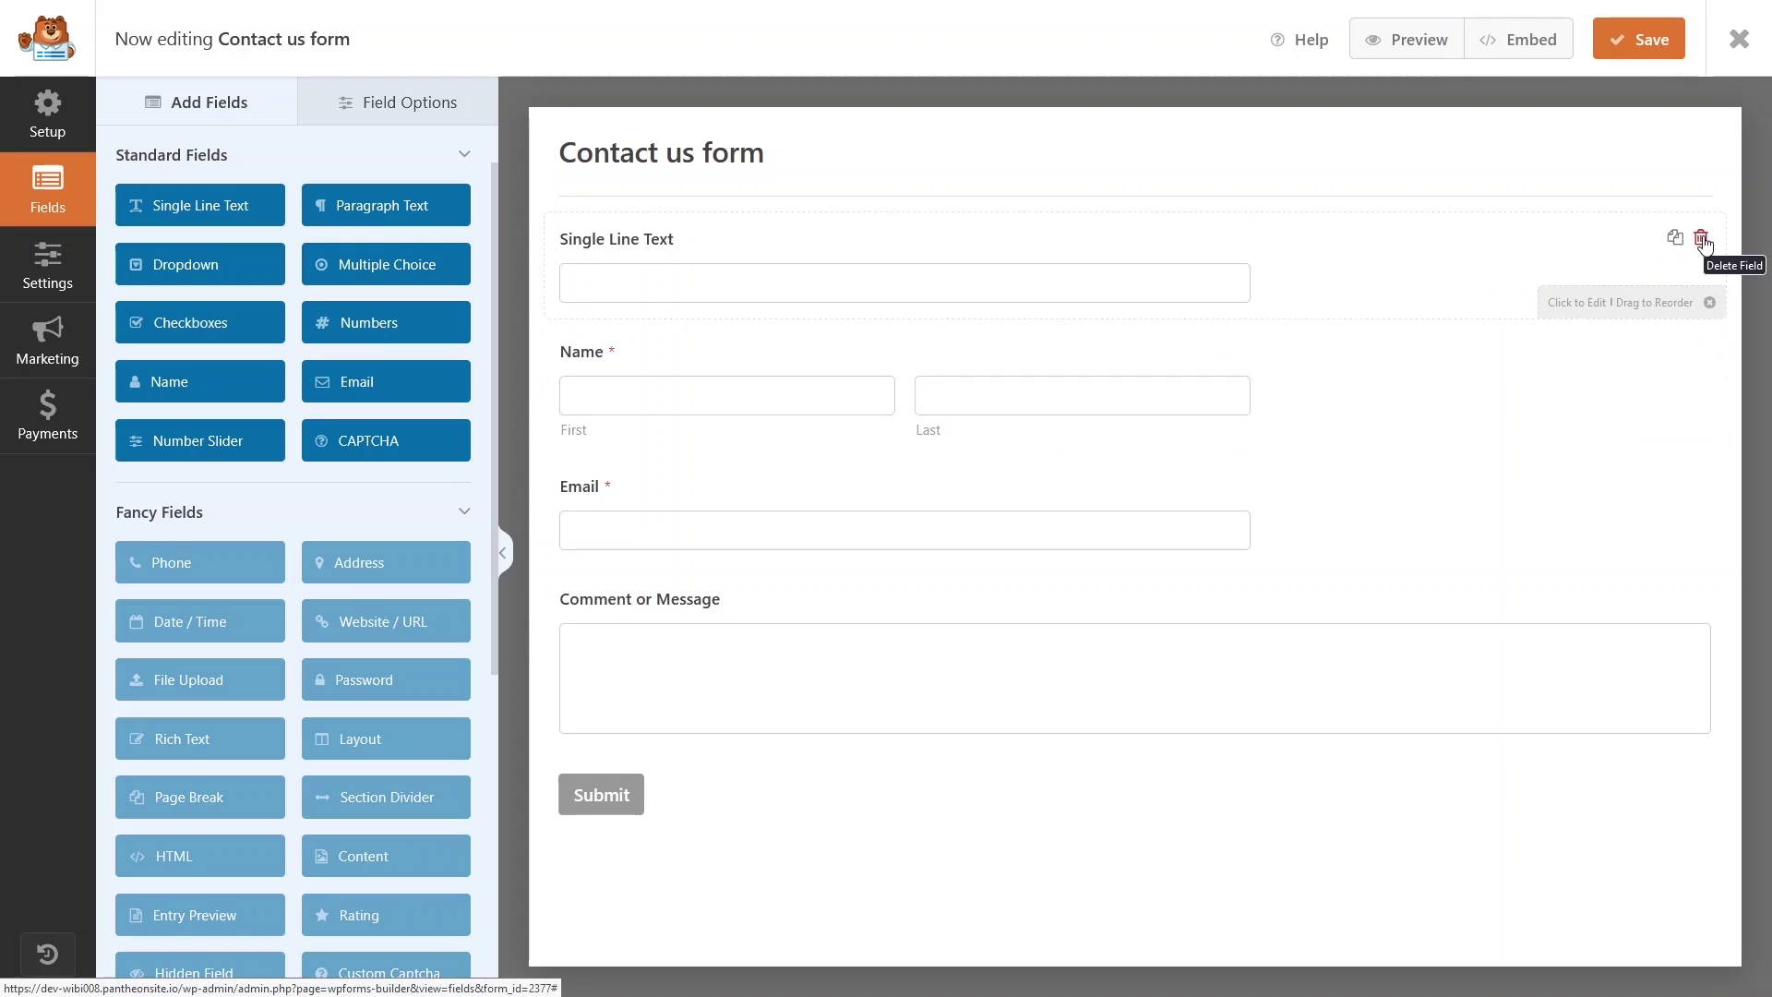
left_click(1701, 239)
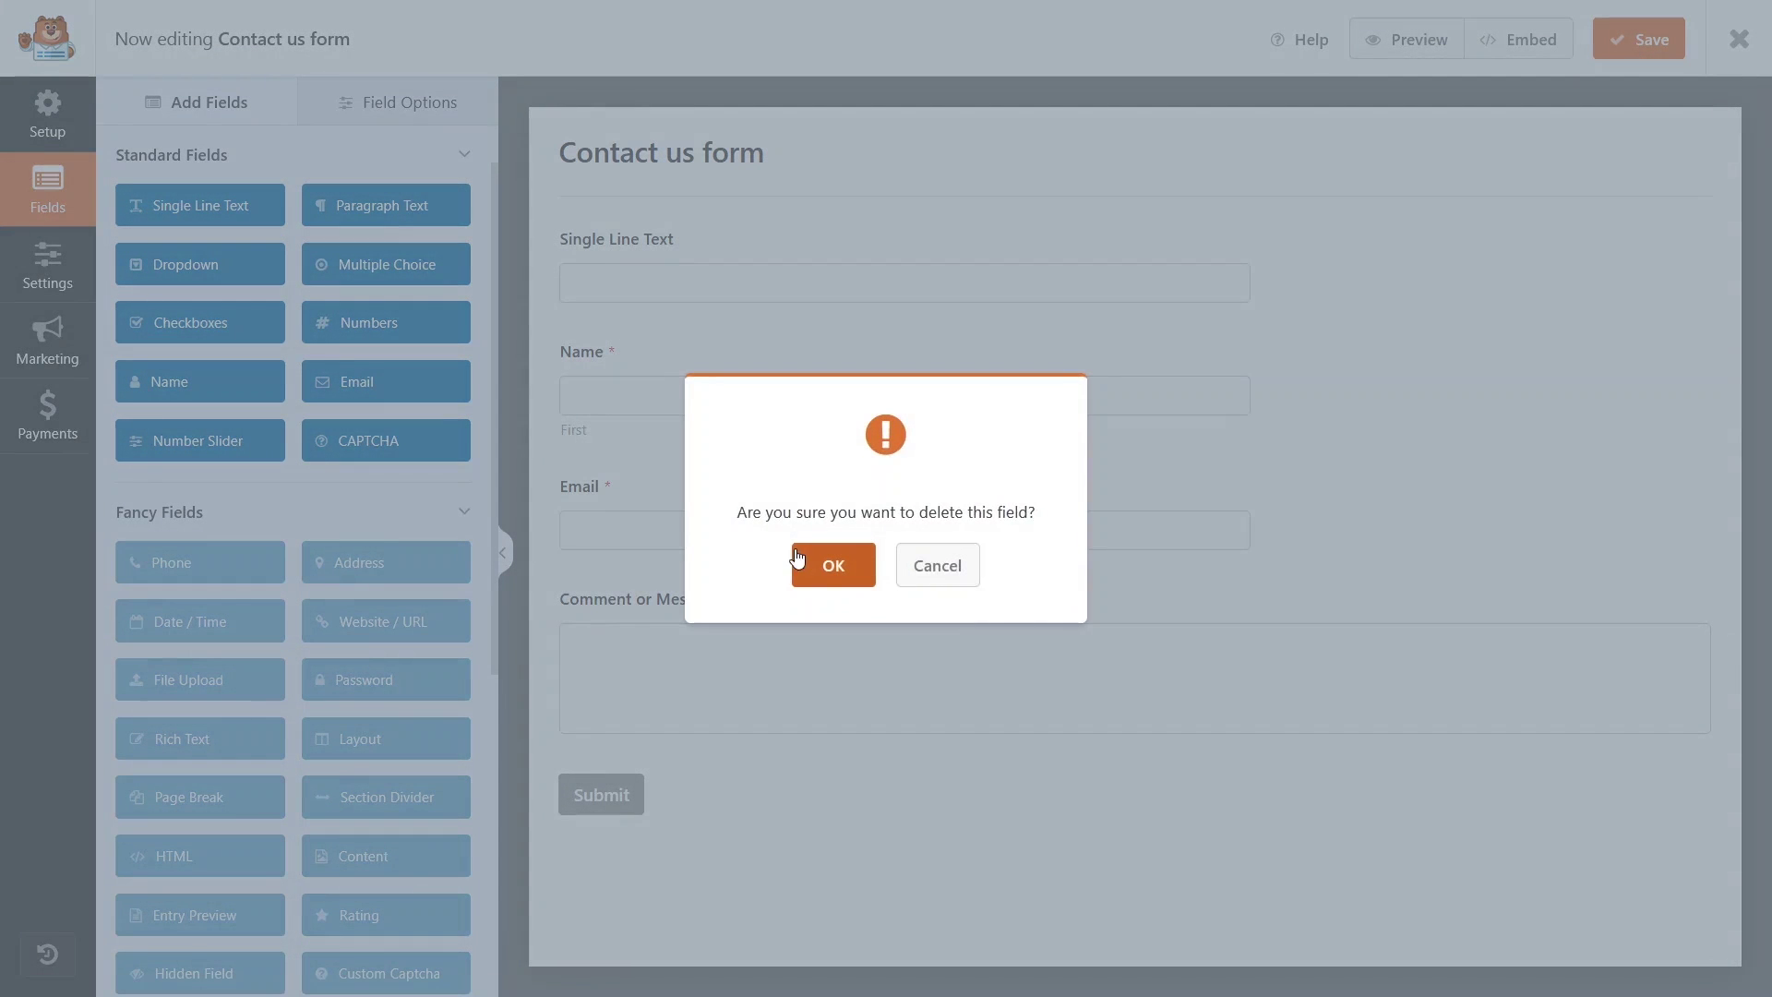
left_click(808, 562)
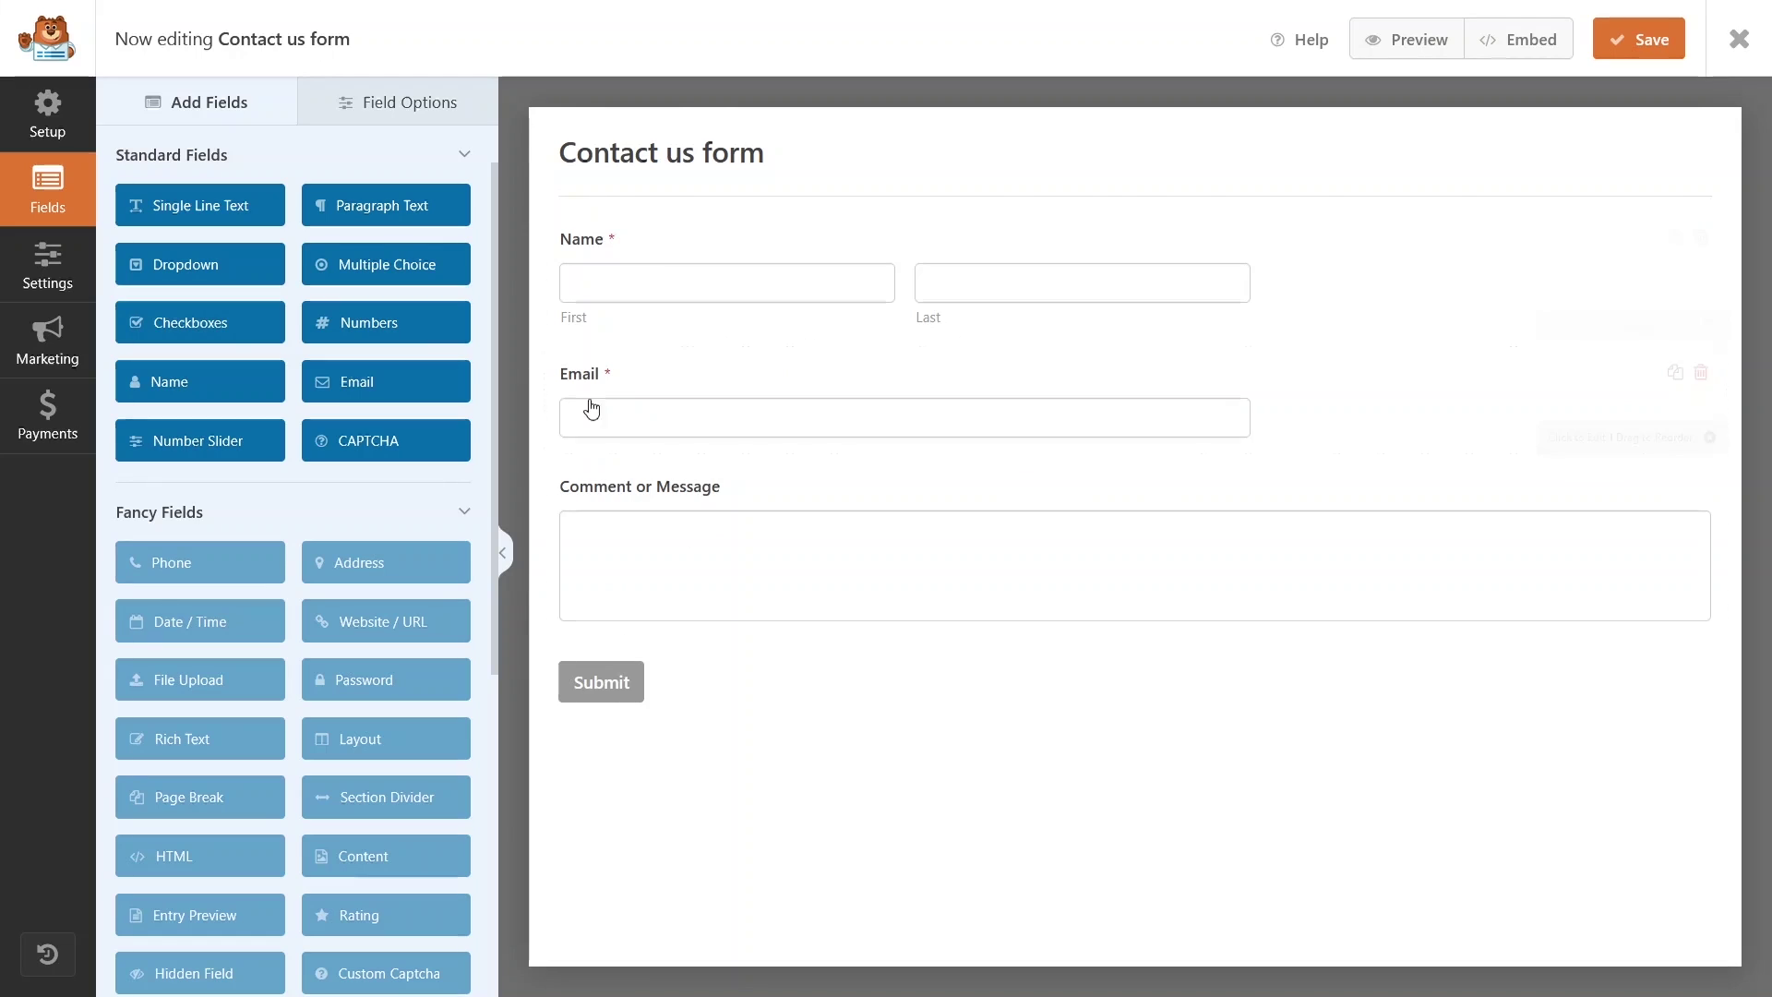
Select the Name field and keep its First Last format
left_click(628, 290)
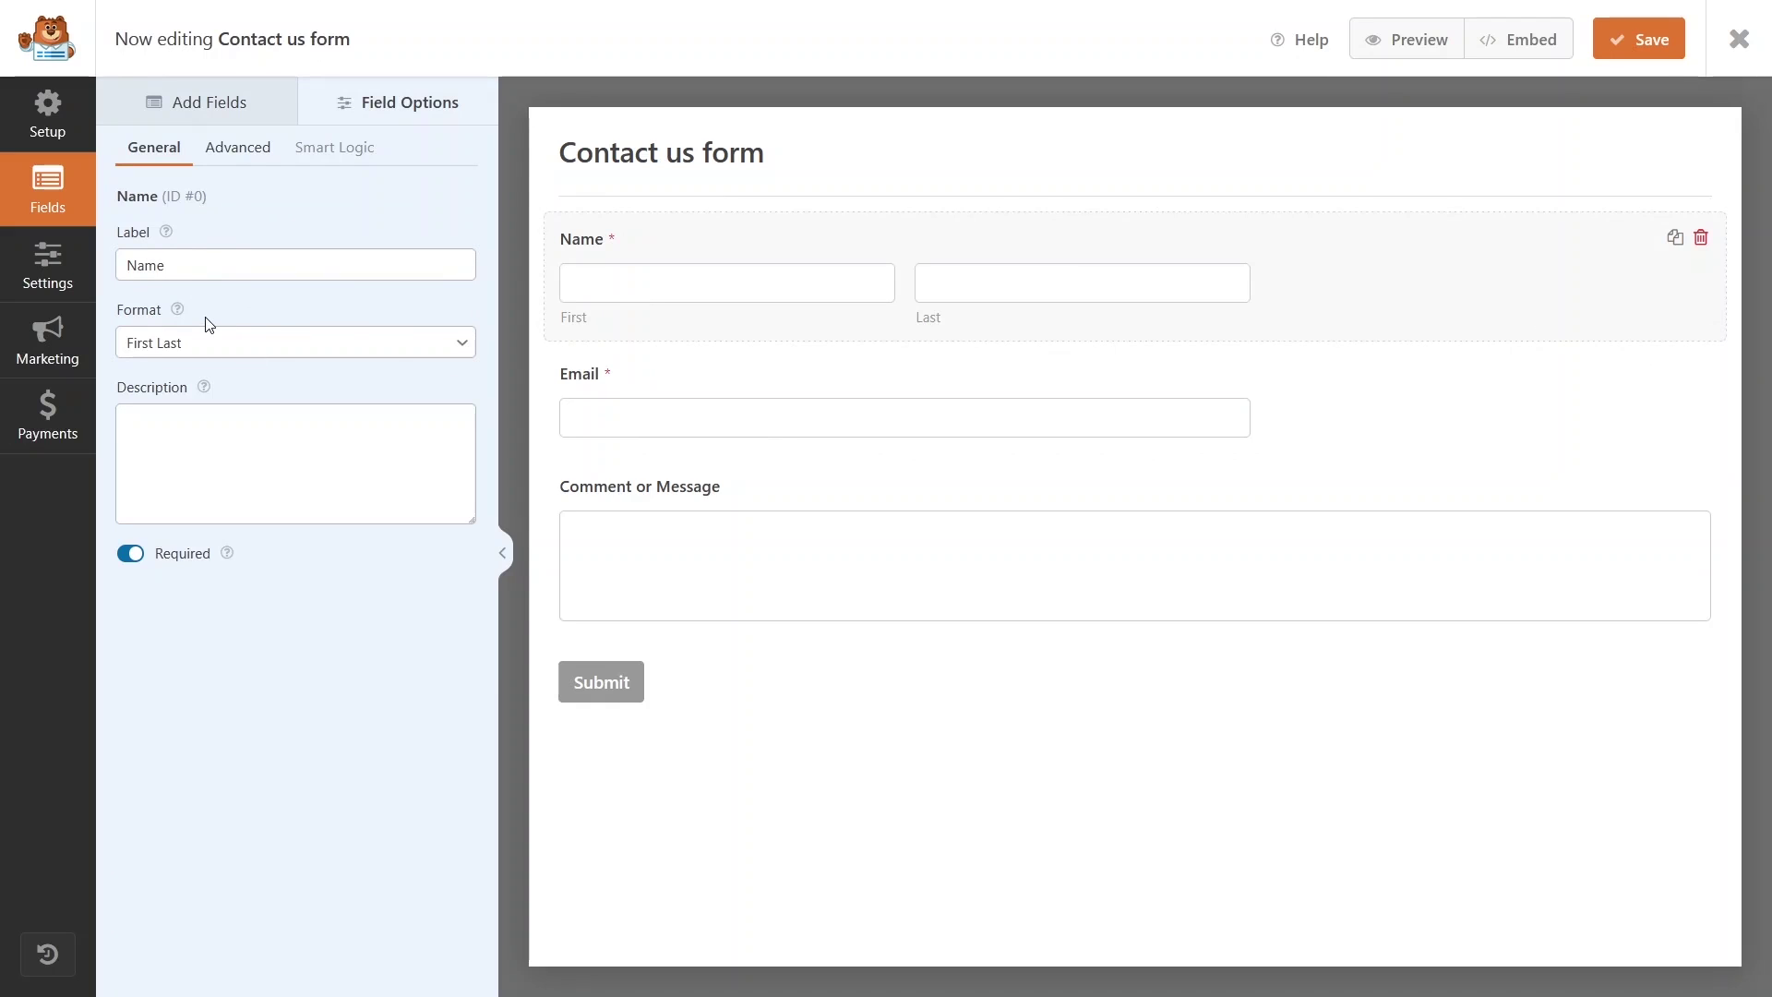
left_click(266, 355)
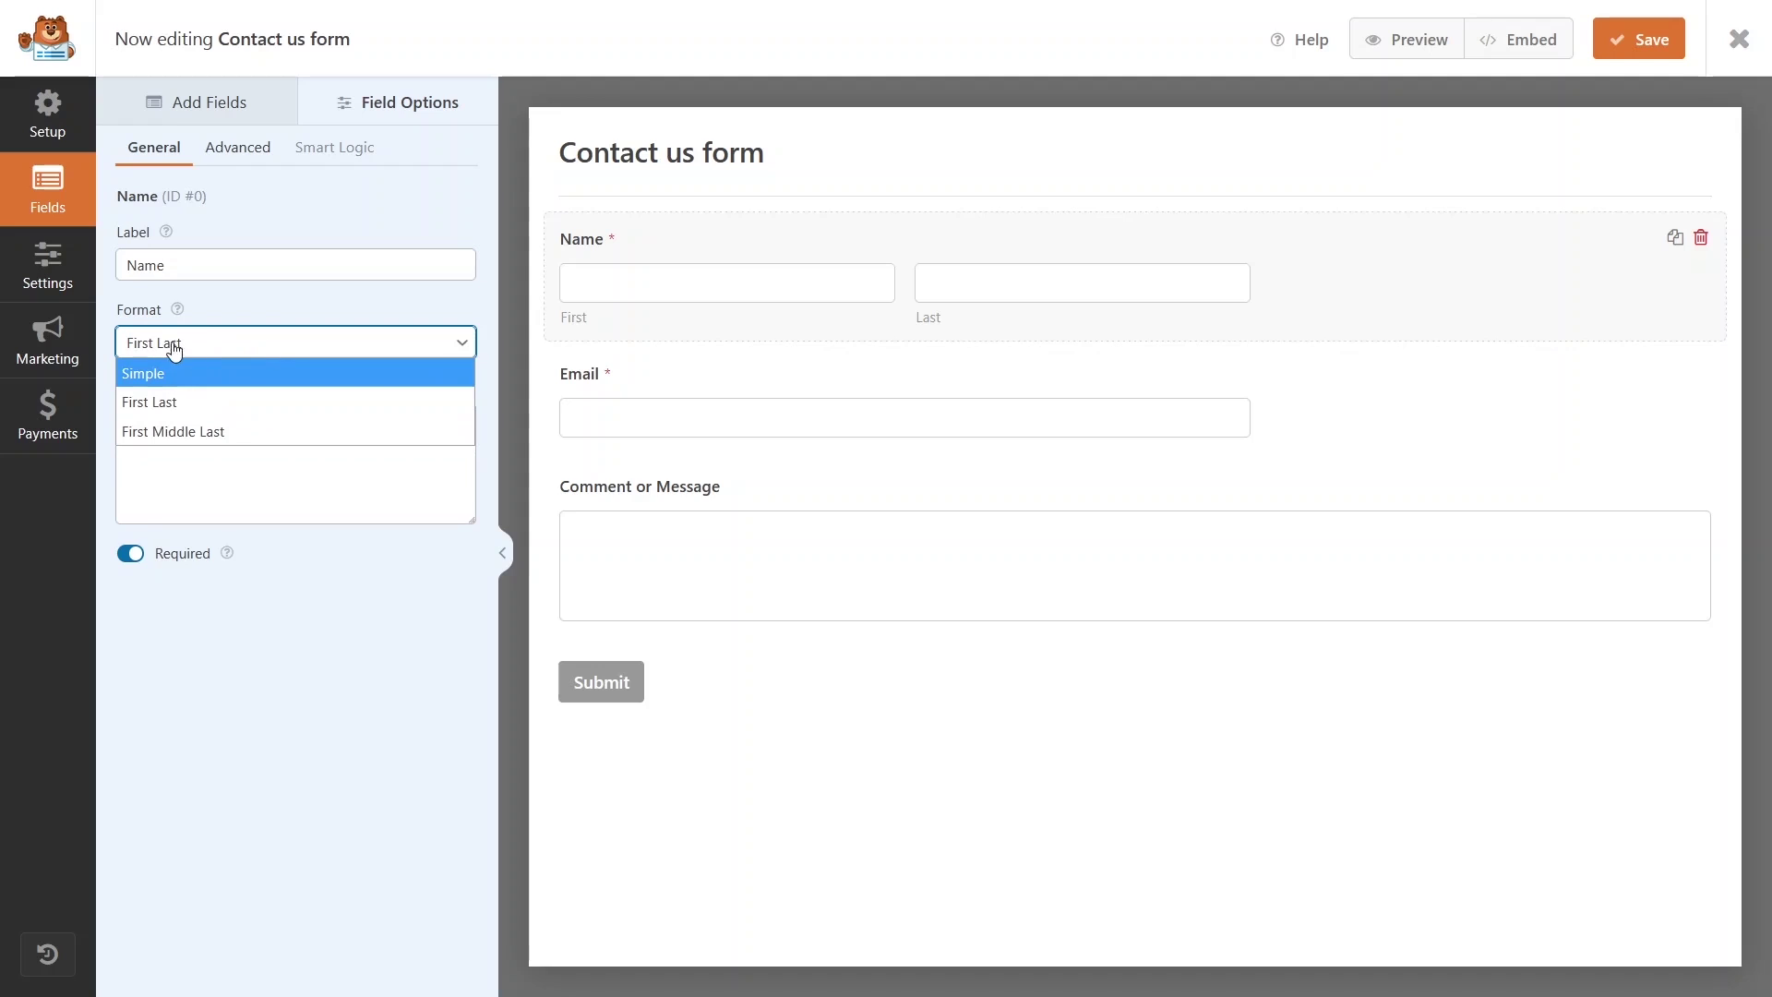
left_click(279, 347)
left_click(176, 442)
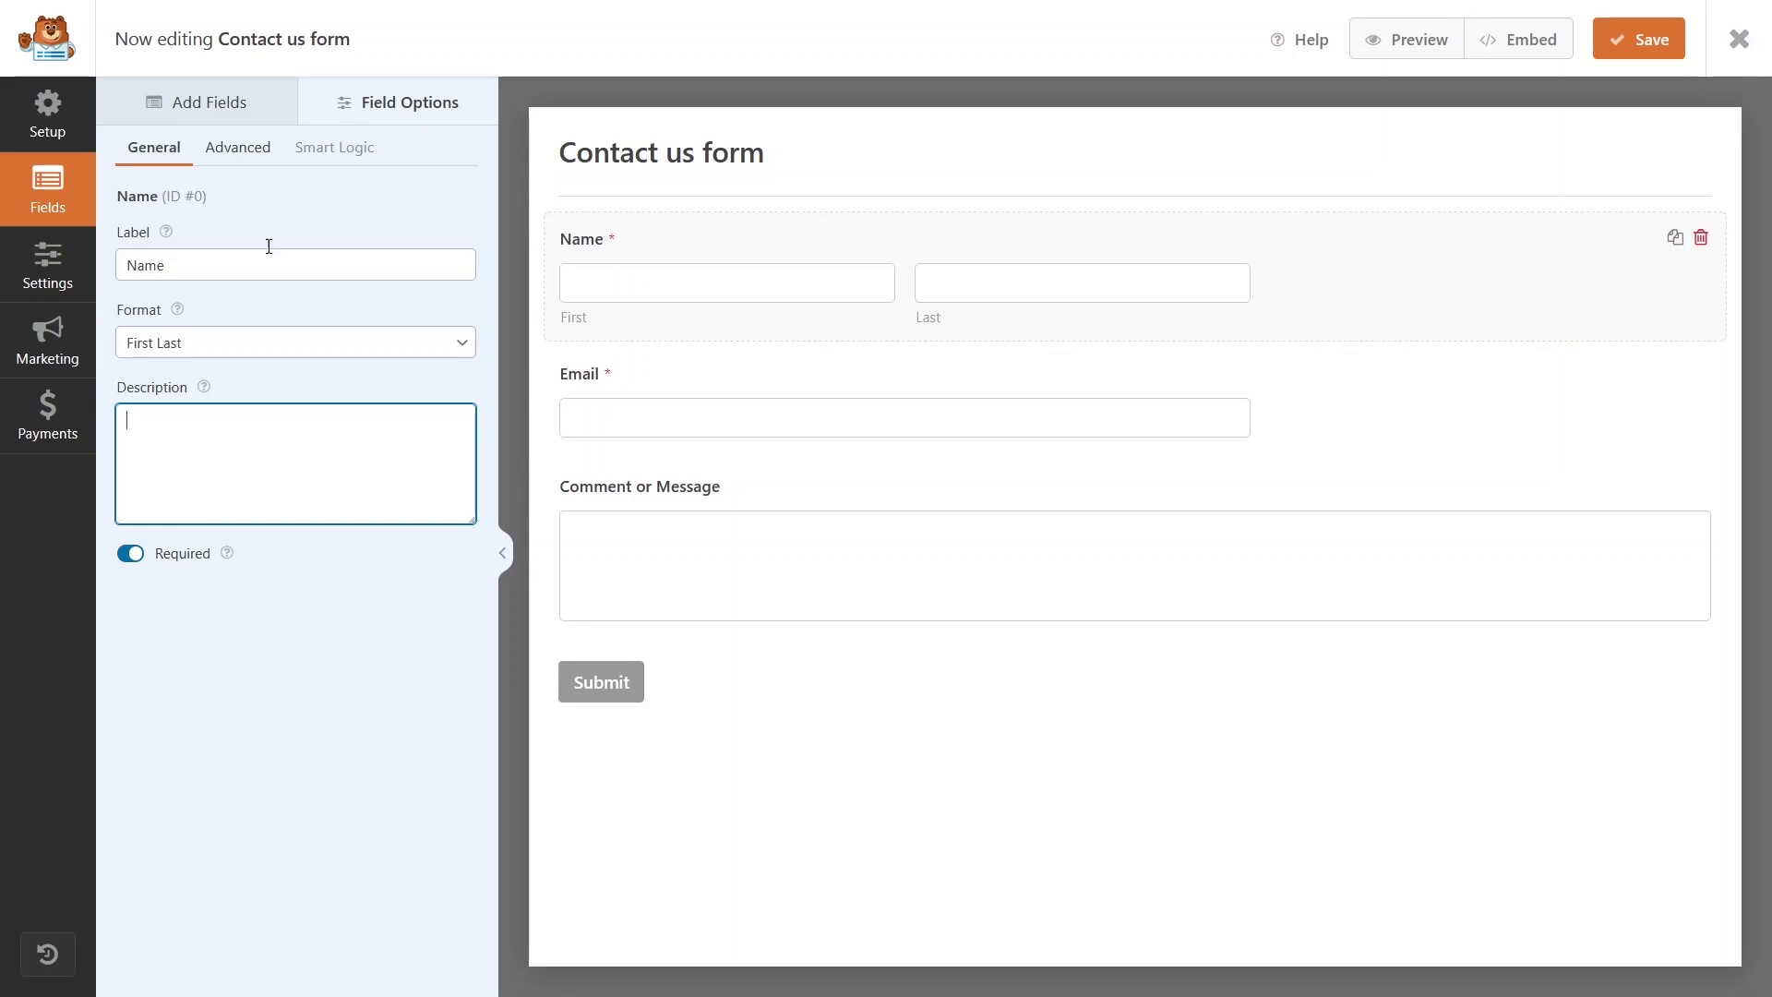
Give the Name field 'First Name' and 'Last Name' placeholders, hide sublabels, and dismiss the PRO notice
left_click(236, 155)
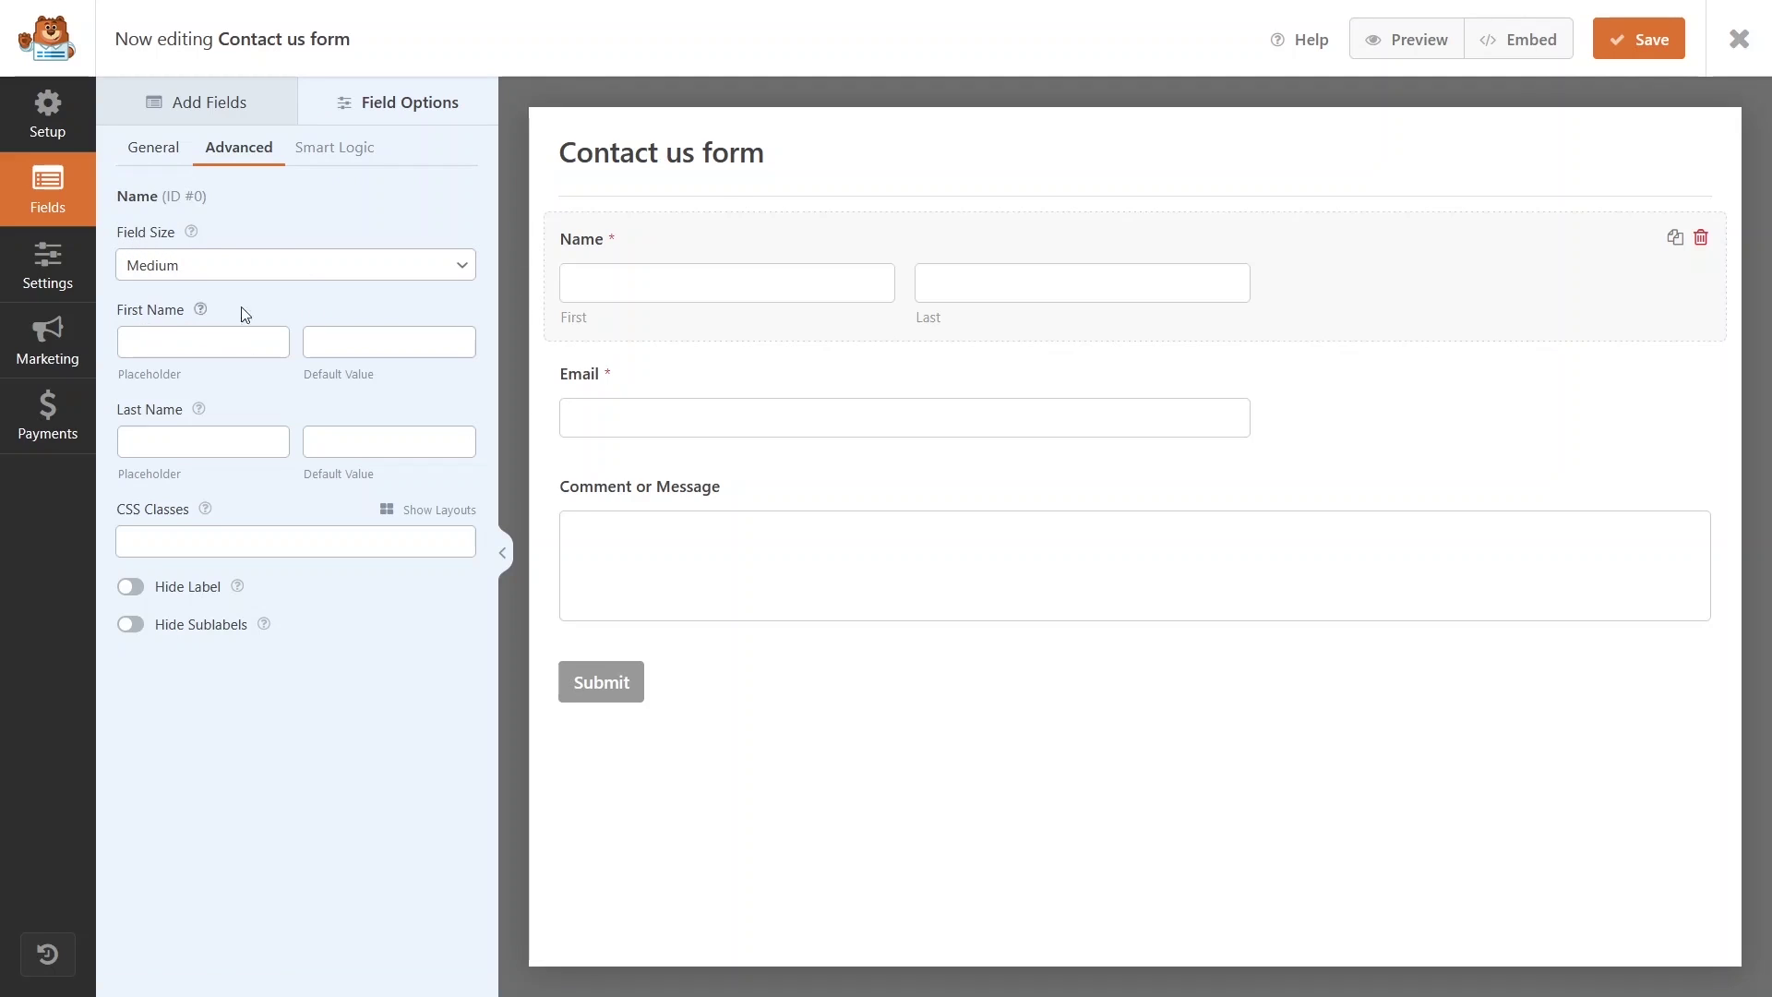
left_click(178, 333)
type("First Name")
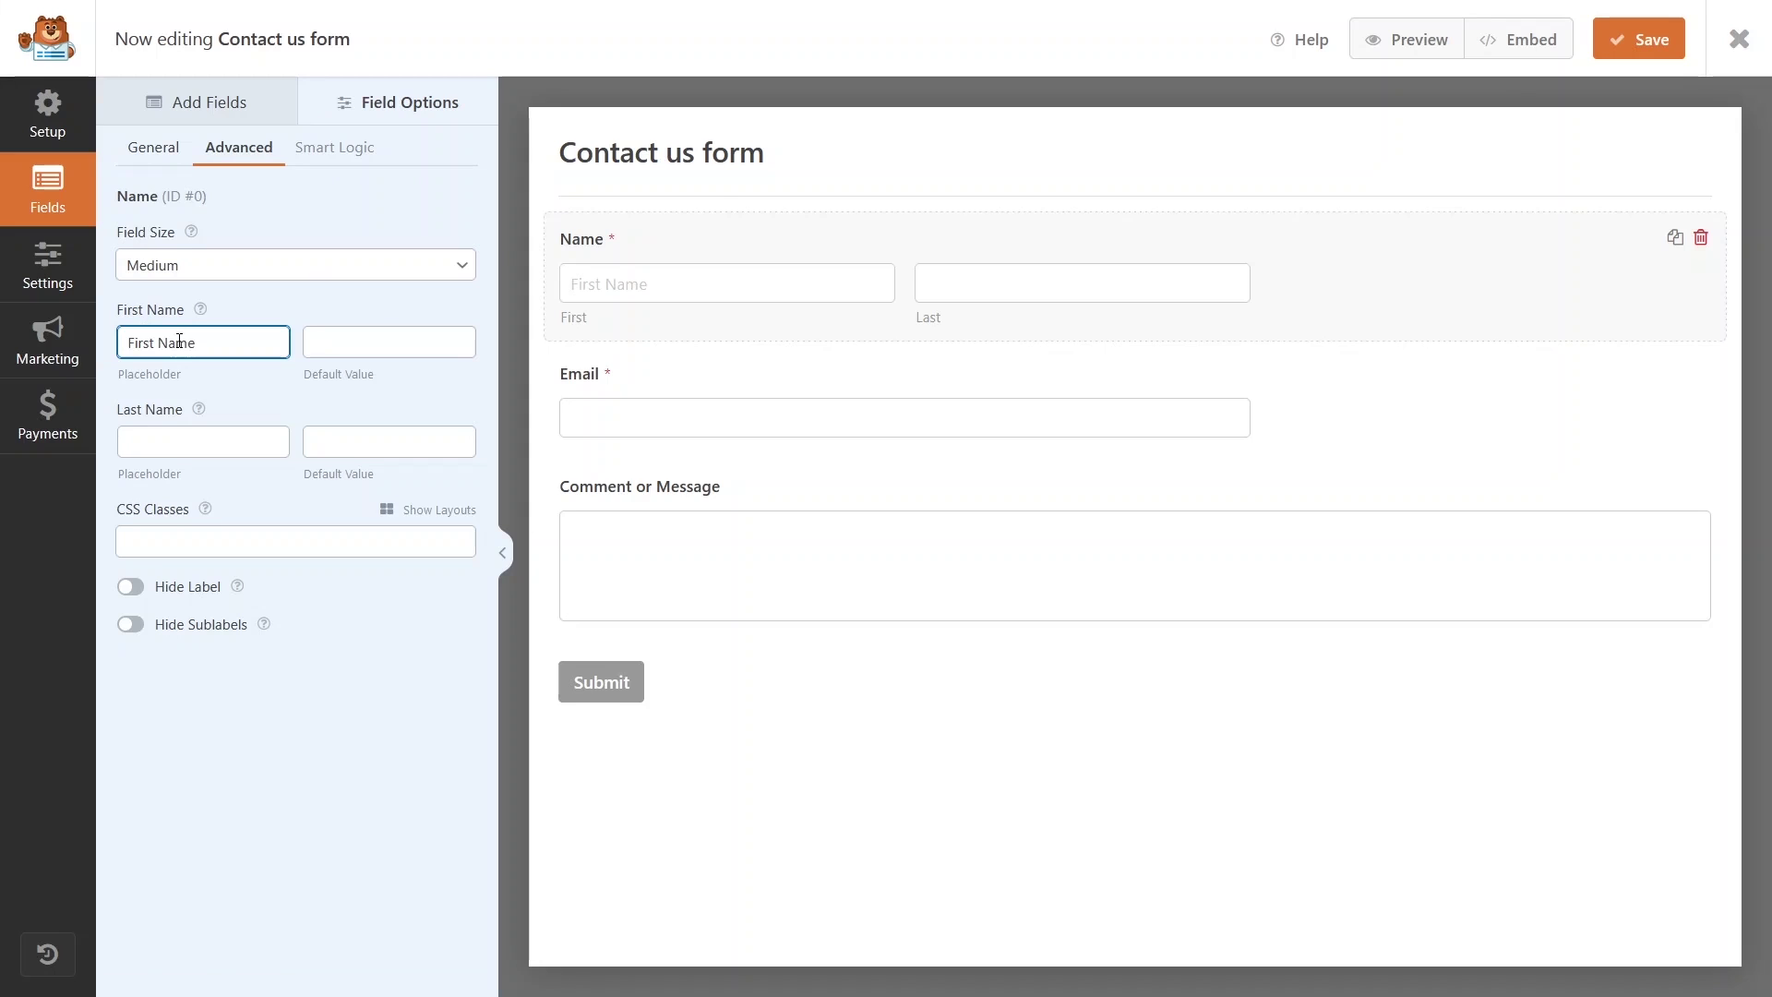
left_click(189, 442)
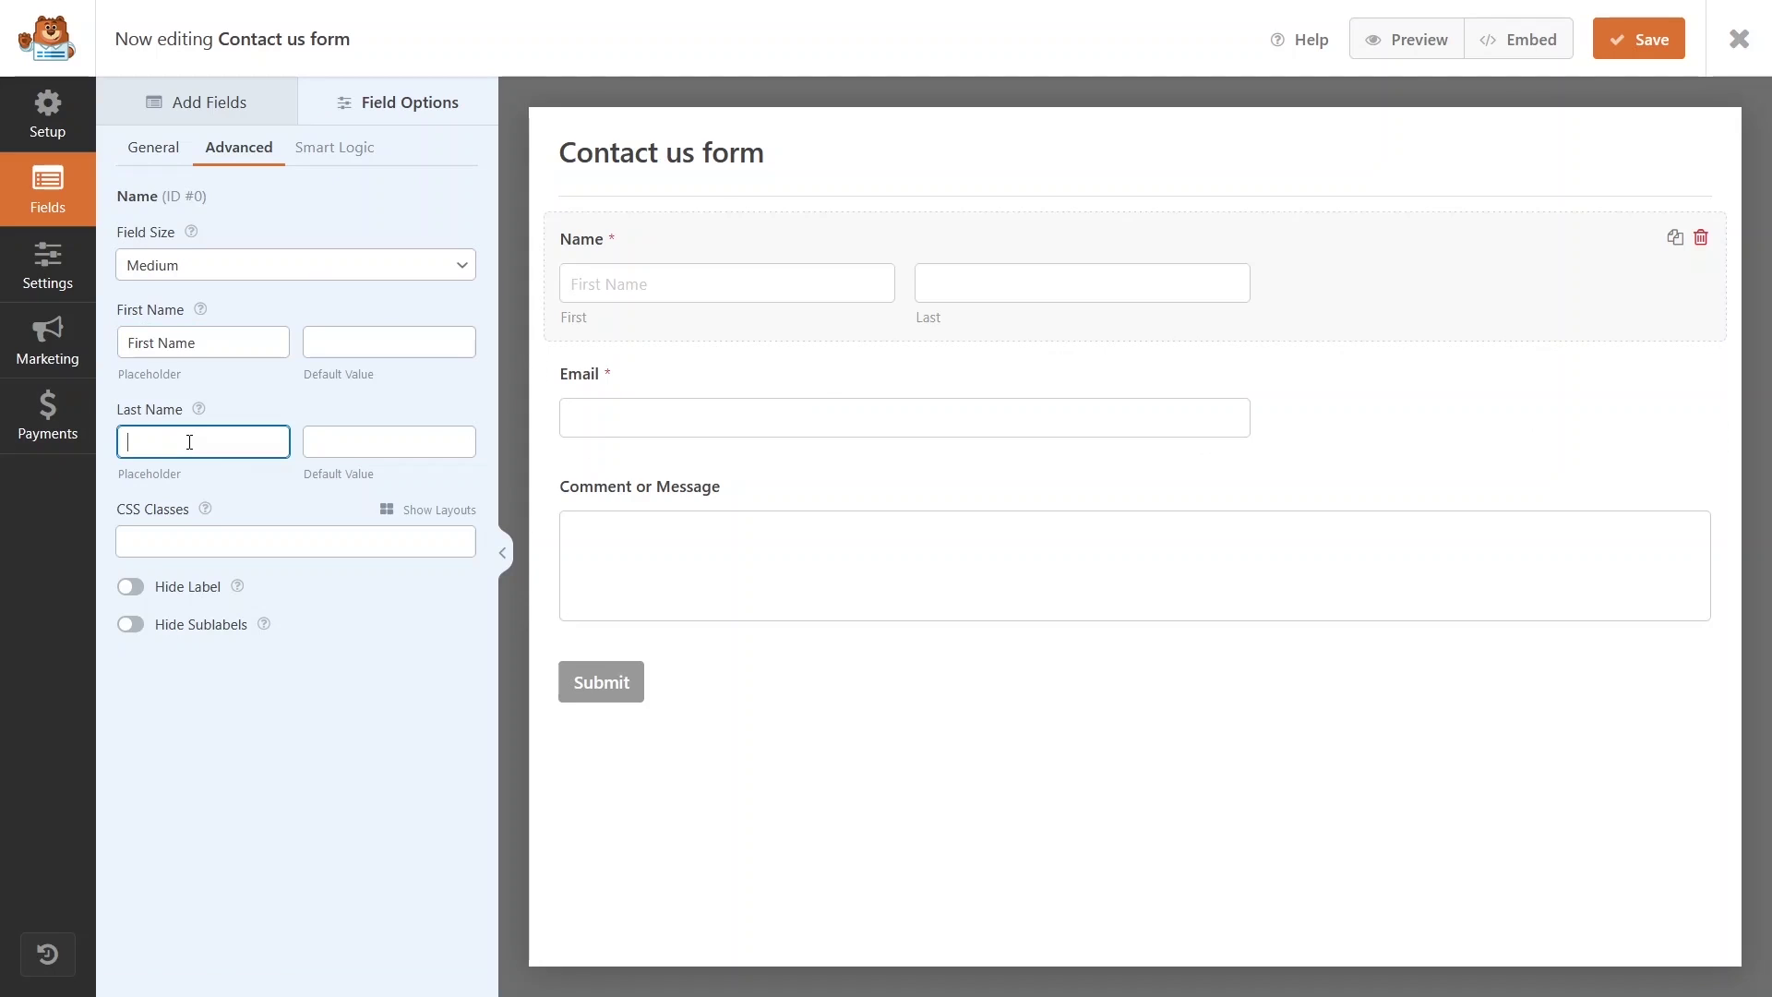
type("Last Name")
left_click(135, 633)
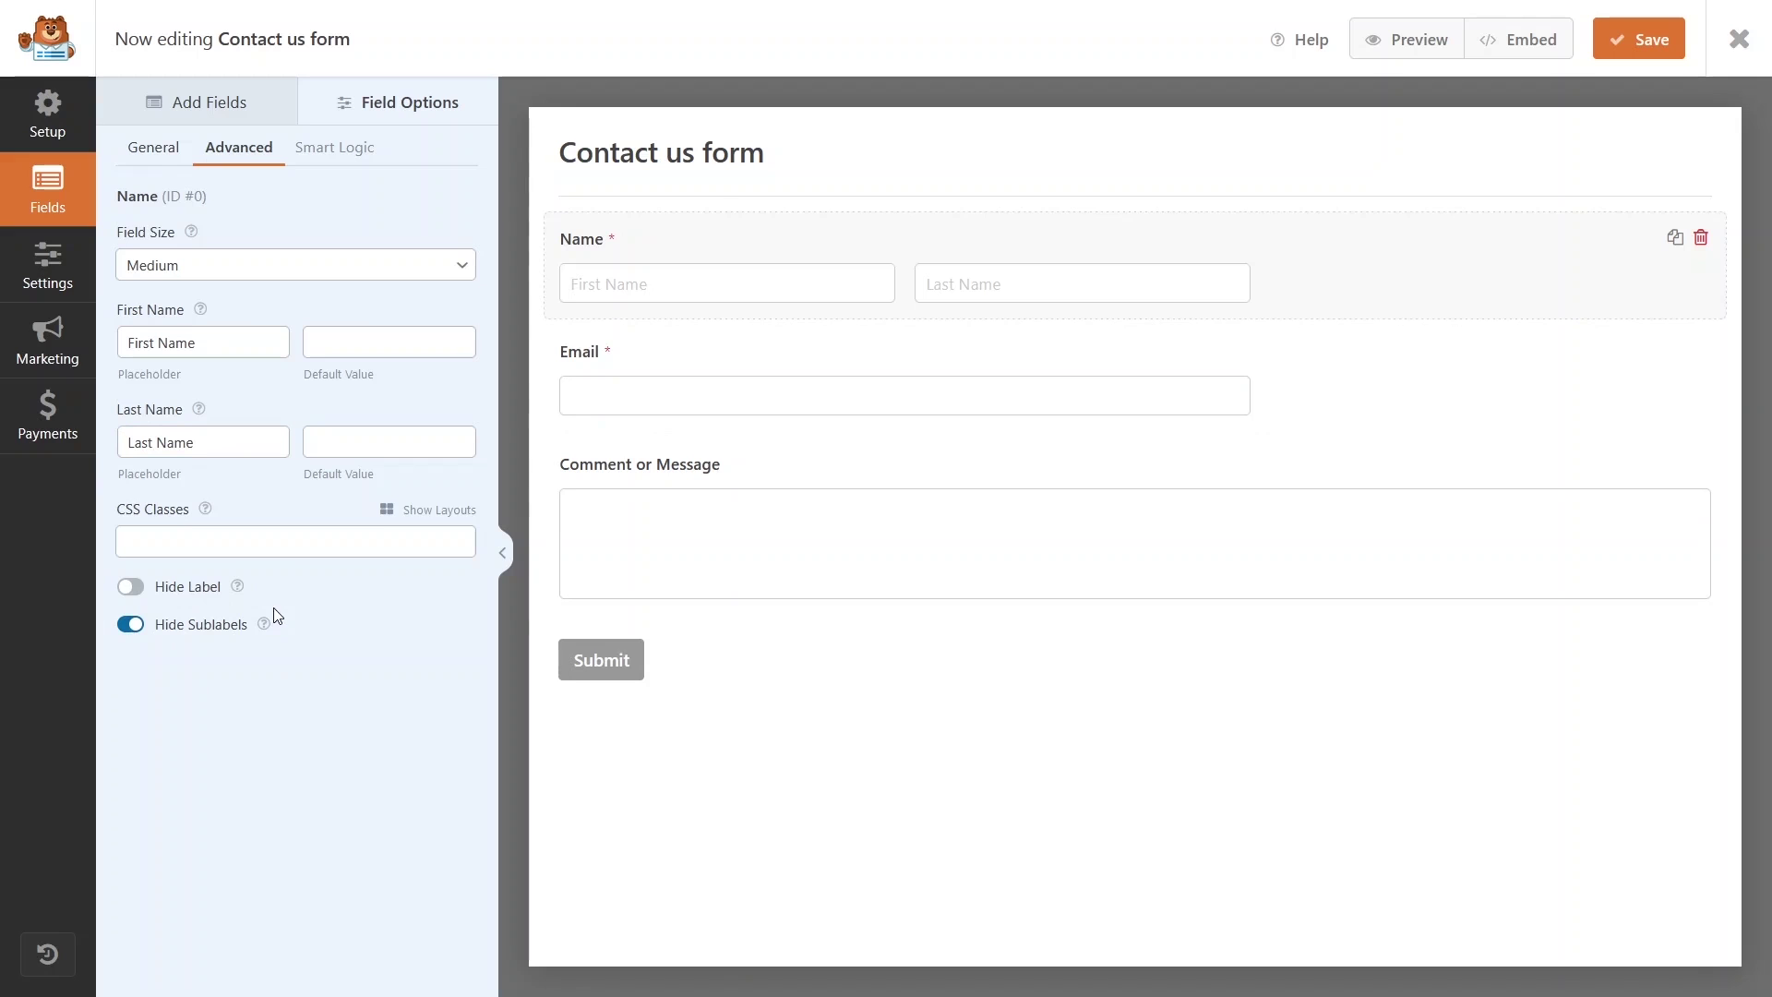
left_click(321, 159)
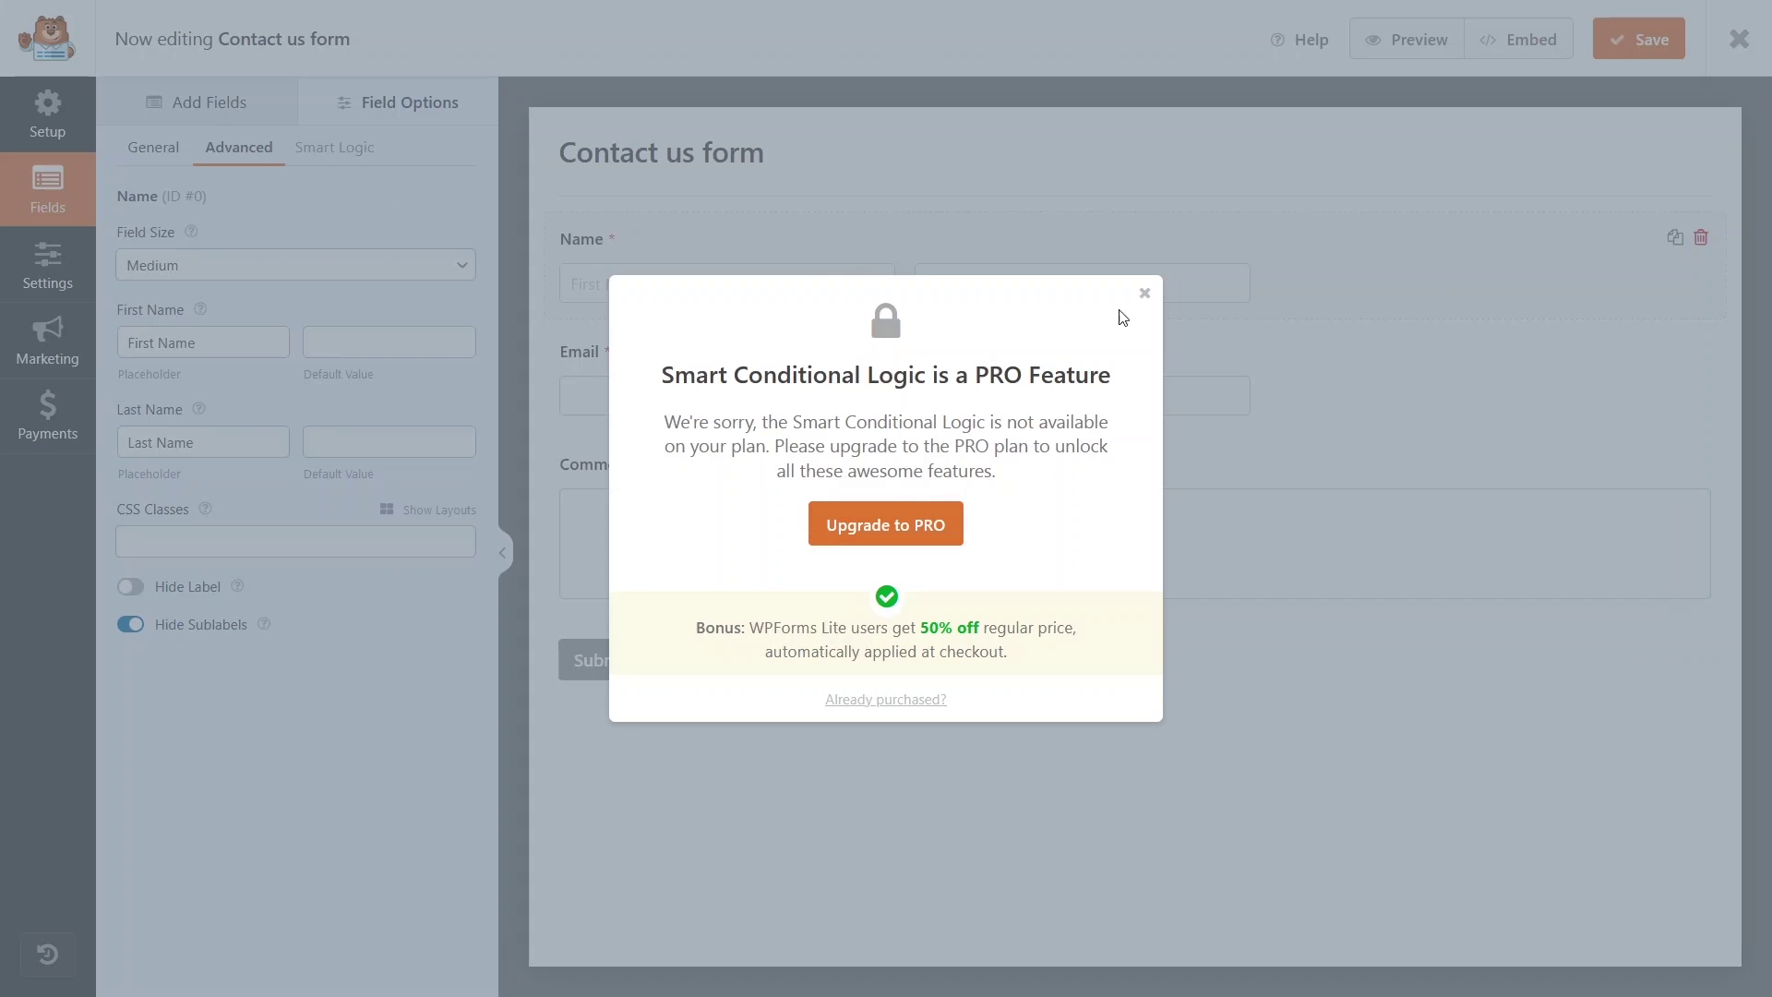
left_click(1142, 295)
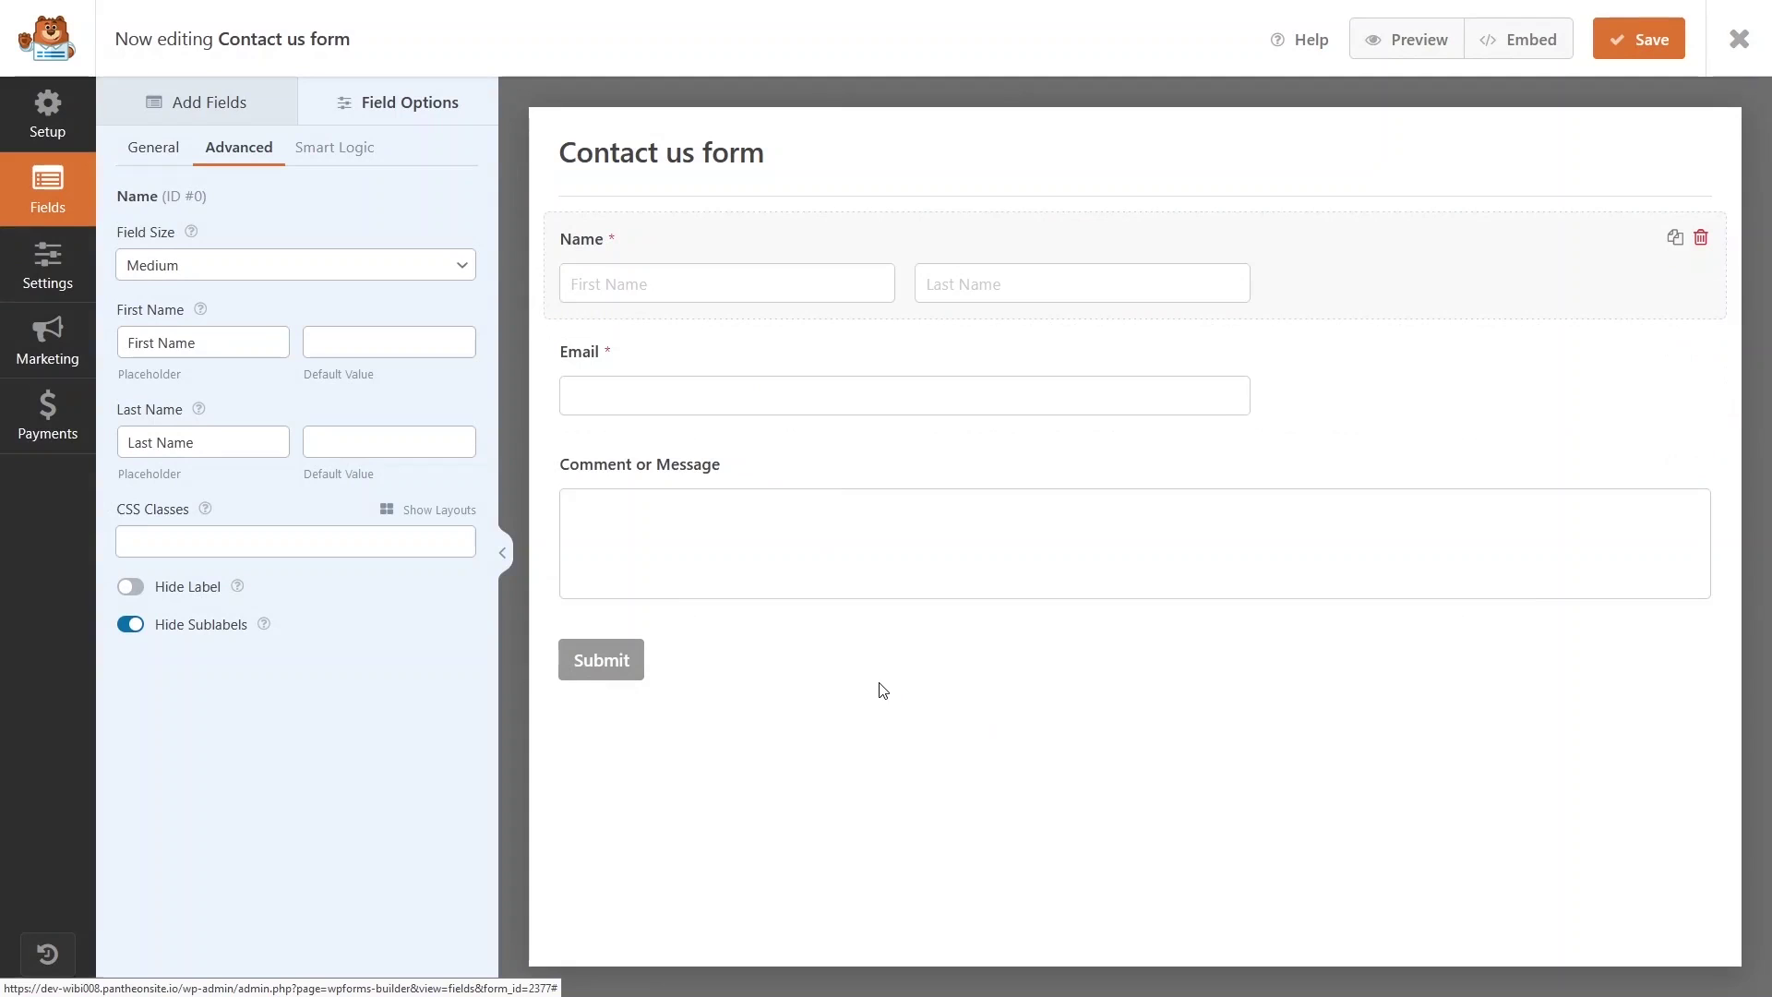
Give the Email field the placeholder text 'Emaile'
left_click(697, 397)
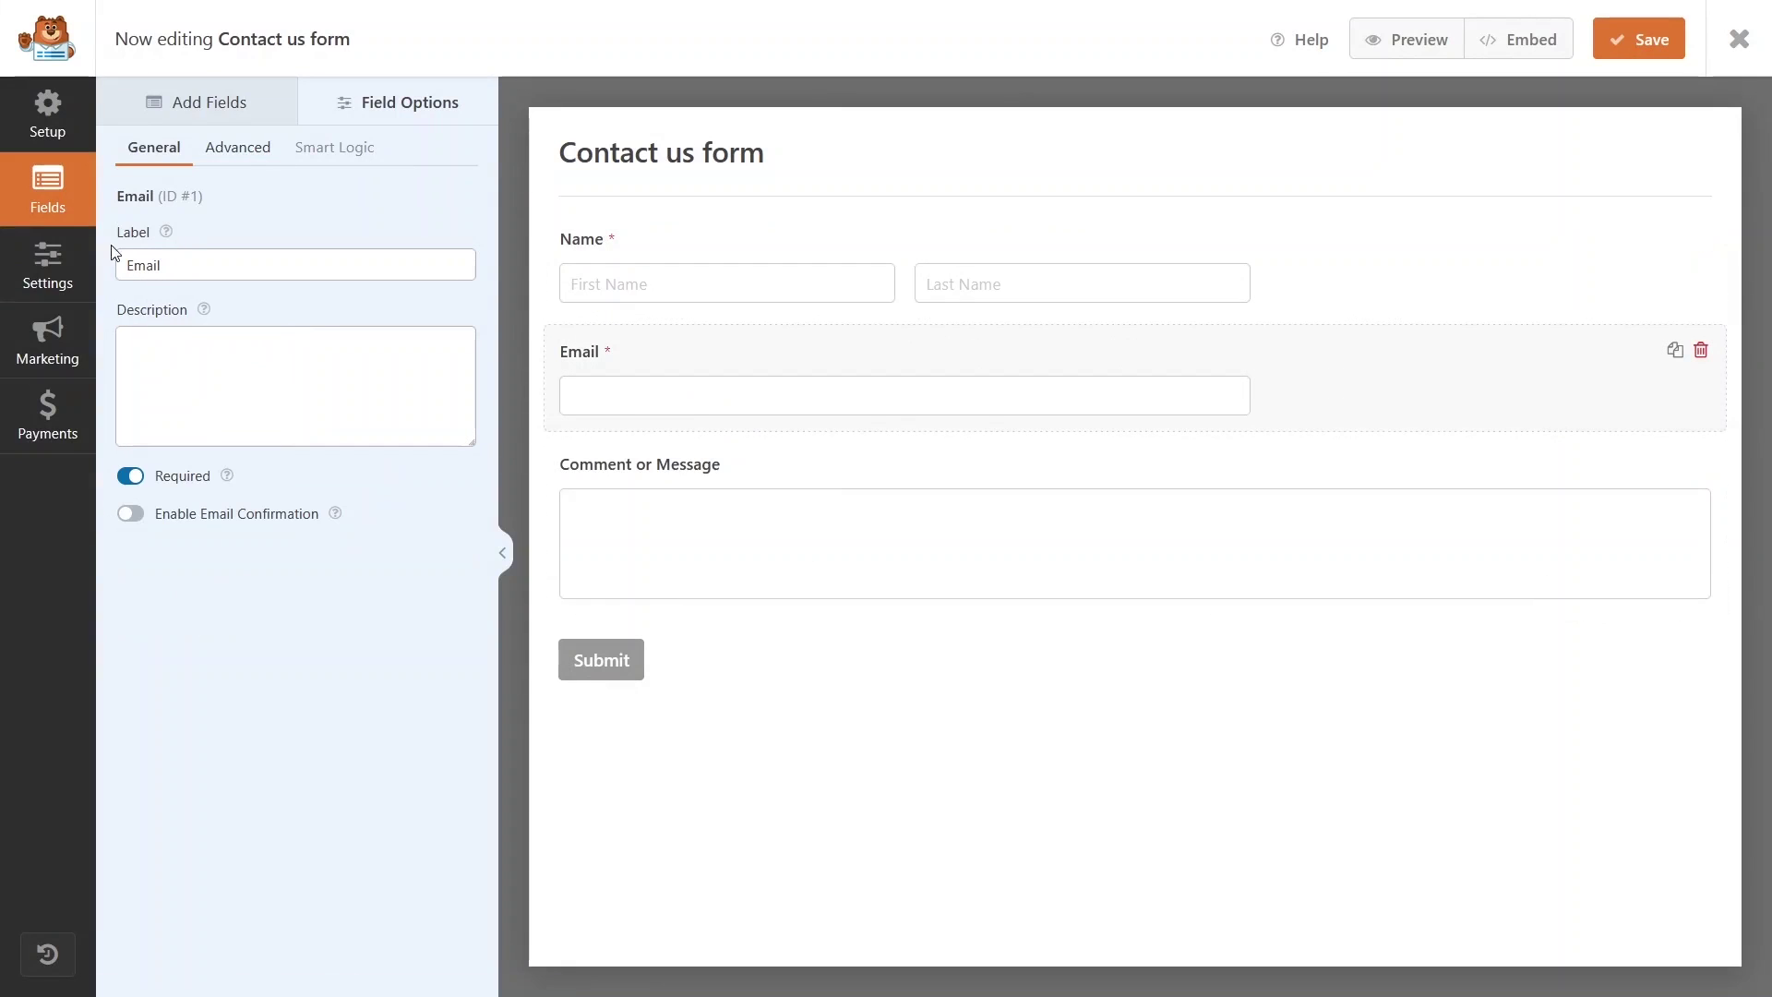
left_click(238, 152)
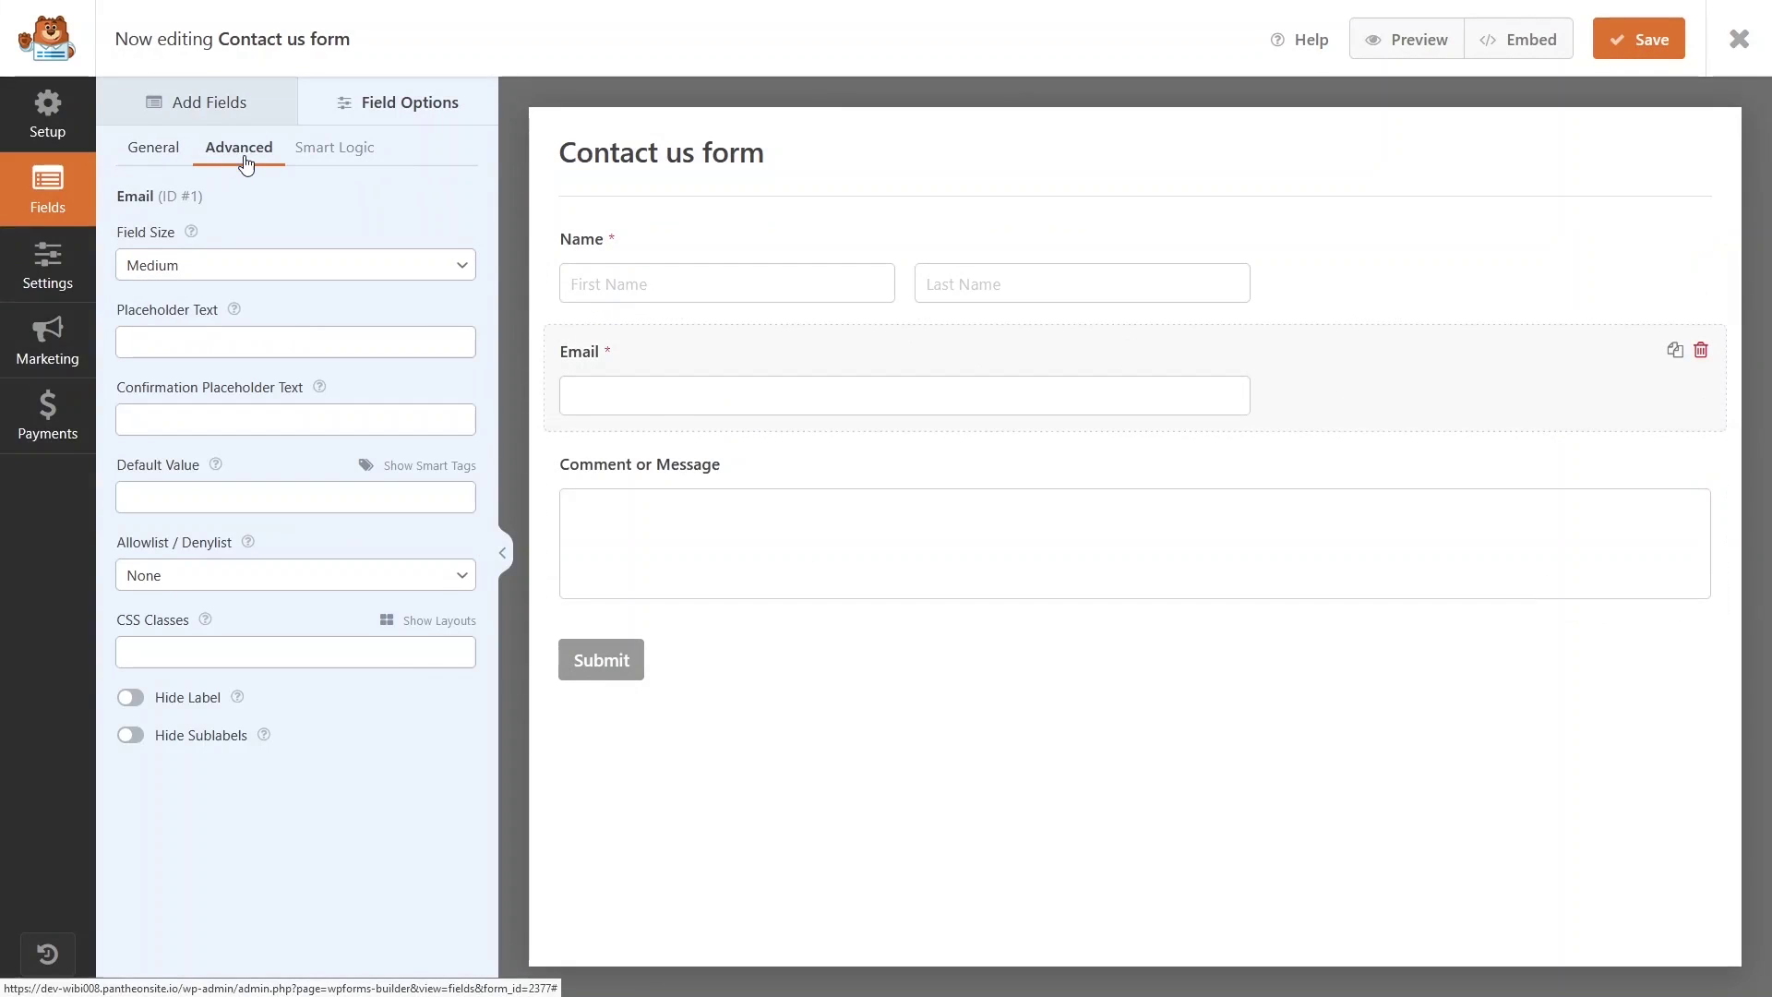
left_click(171, 353)
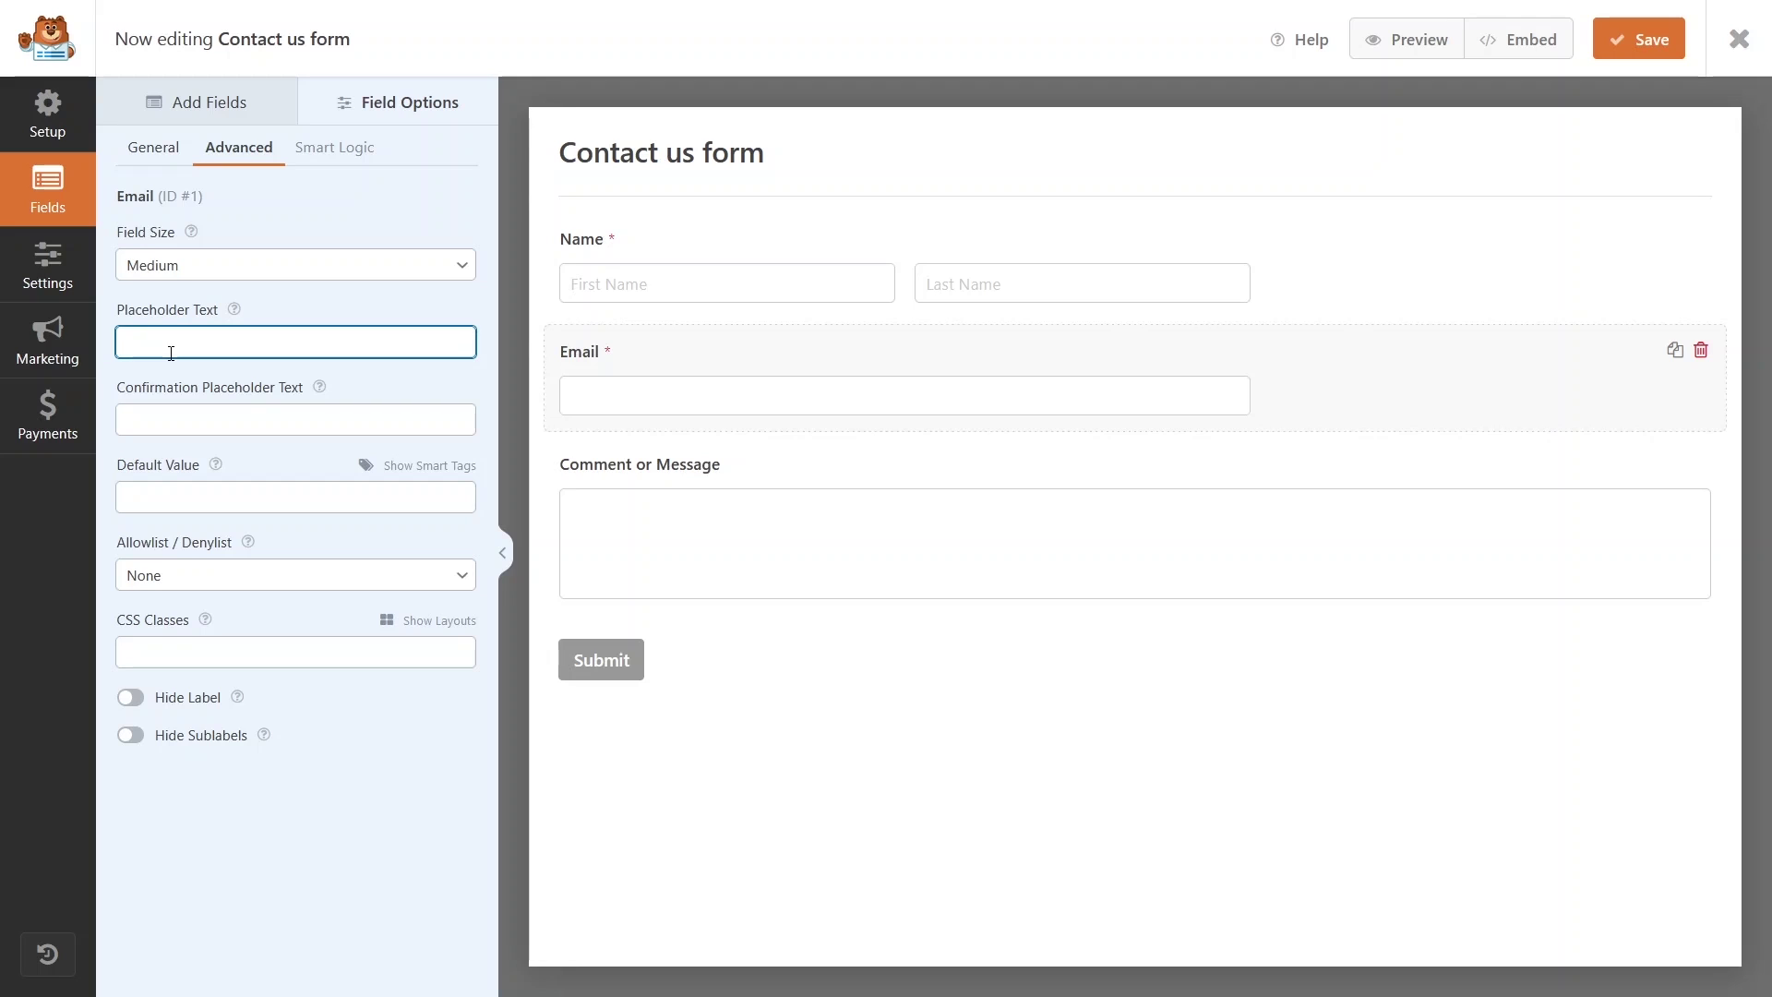
type("Emaile")
left_click(157, 149)
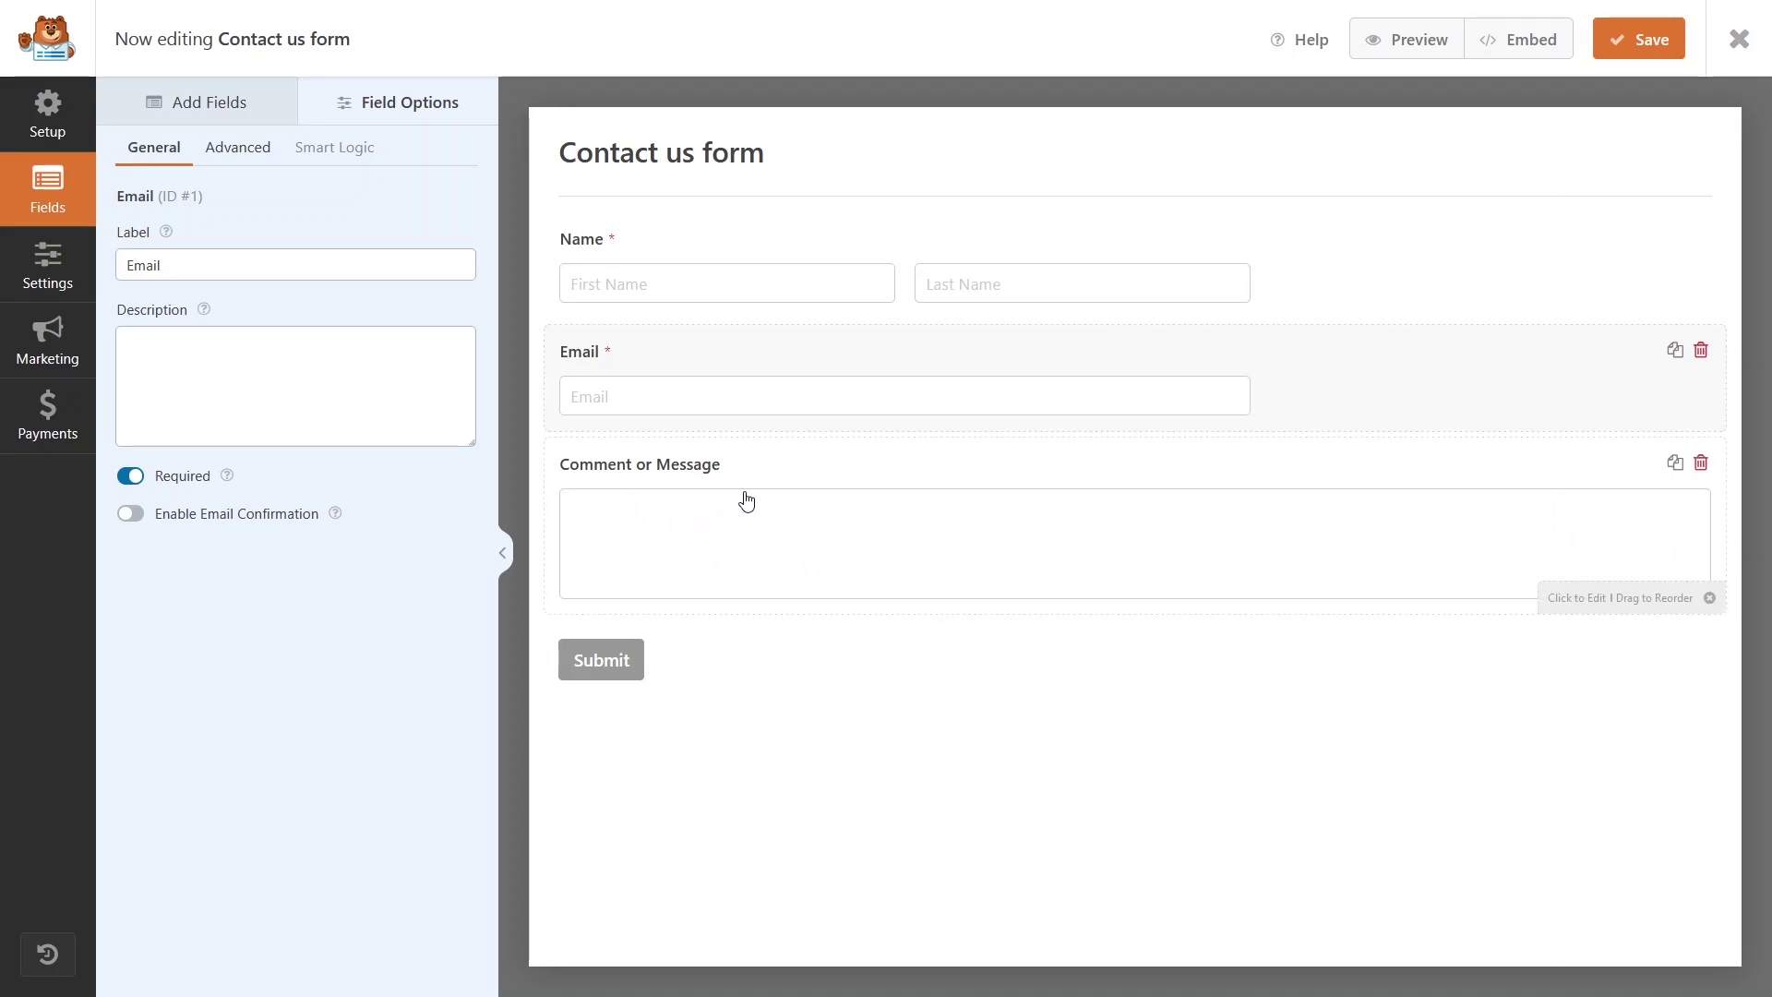
Review the Comment or Message field's advanced settings and save the form
left_click(787, 558)
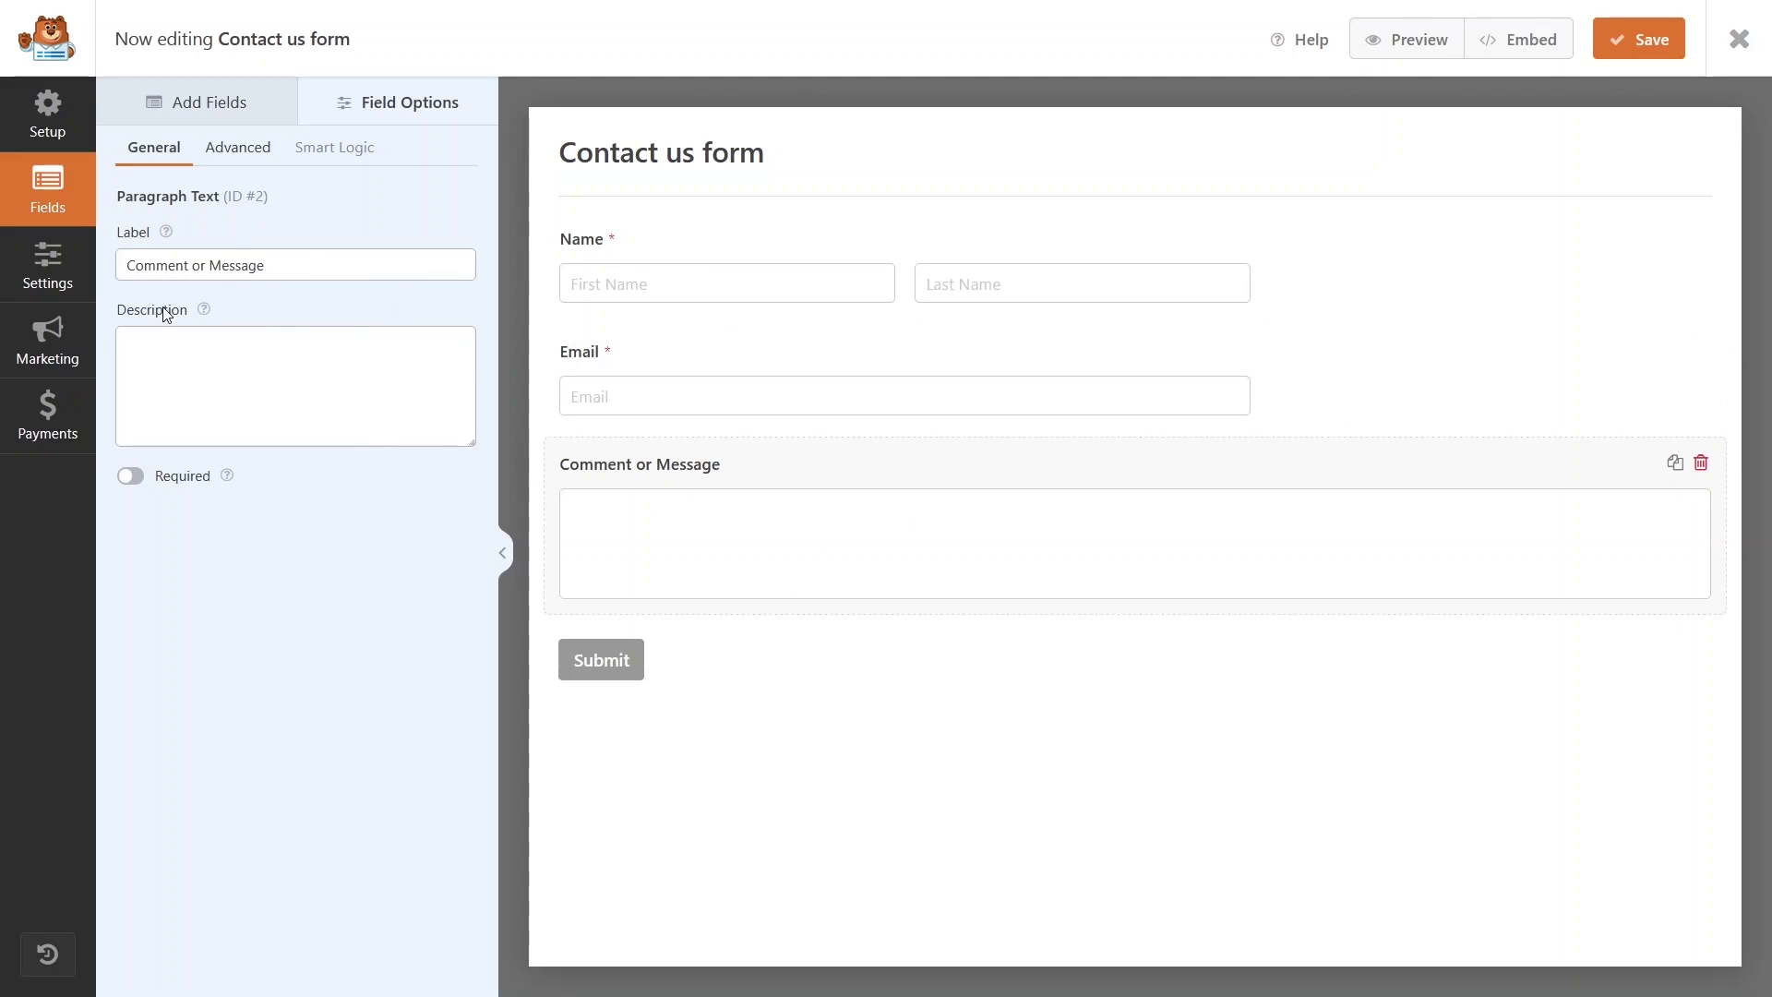
left_click(237, 150)
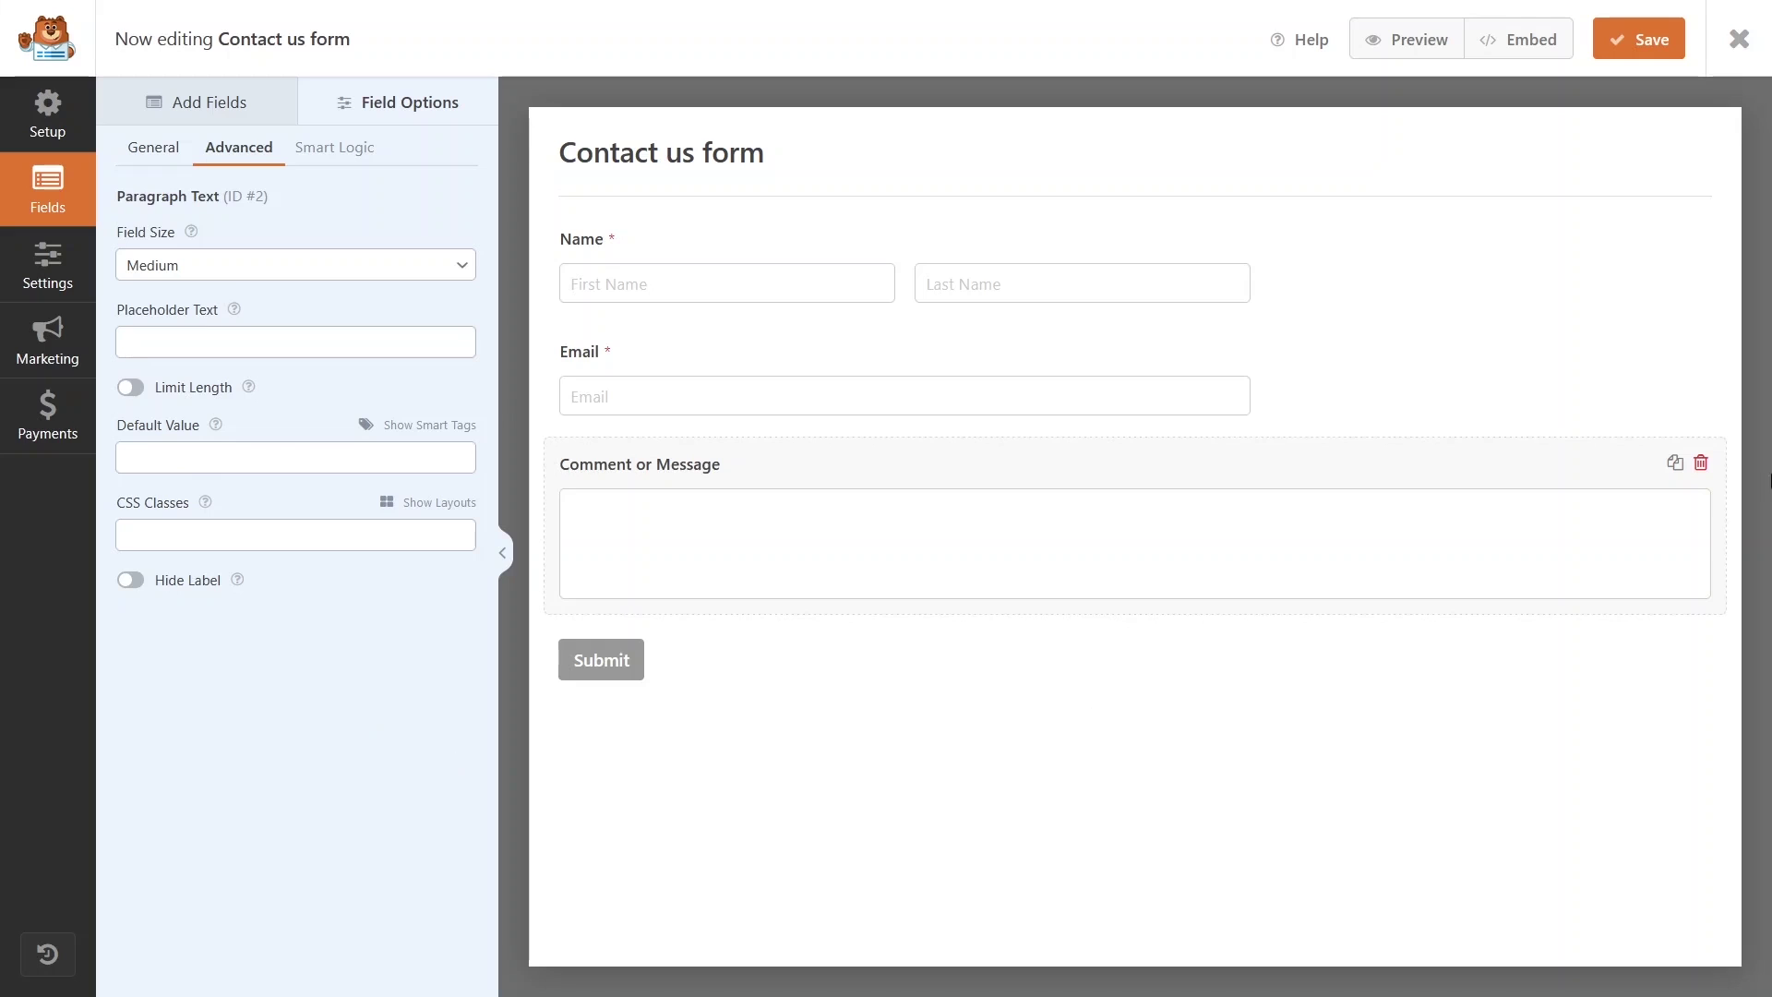
left_click(1633, 54)
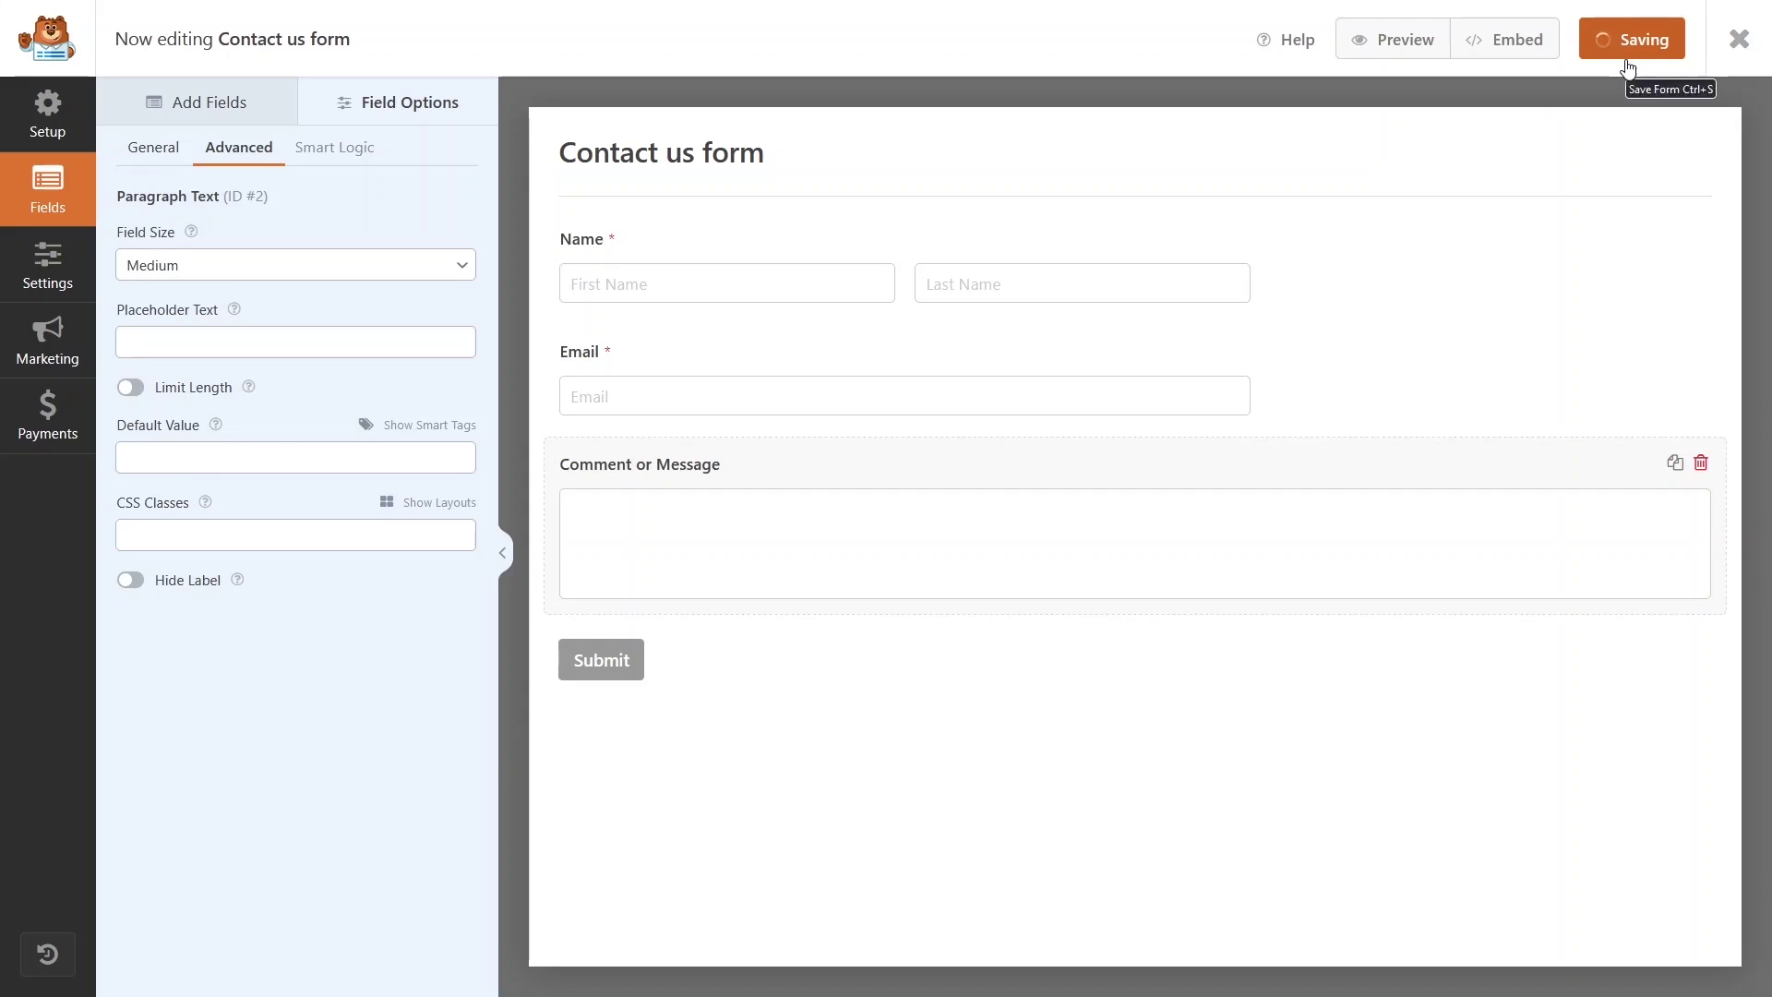
Close the form builder and create a new page titled 'Contact us'
left_click(1736, 43)
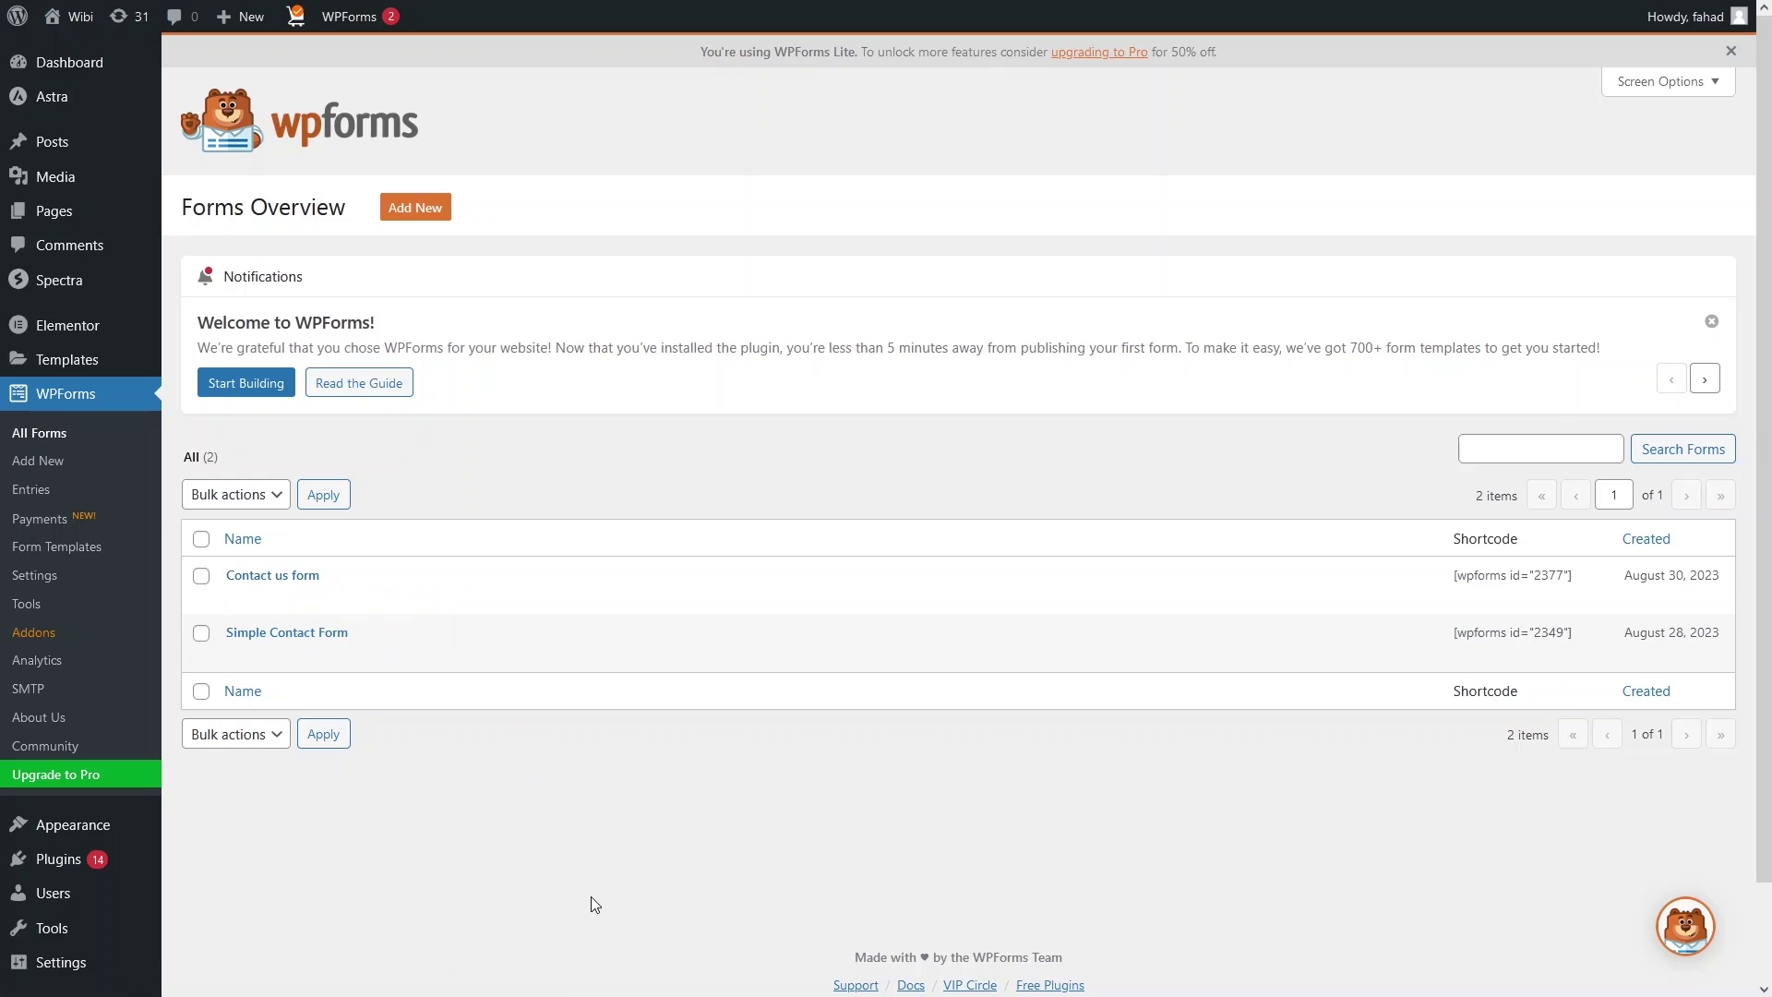
mouse_move(329, 571)
mouse_move(54, 211)
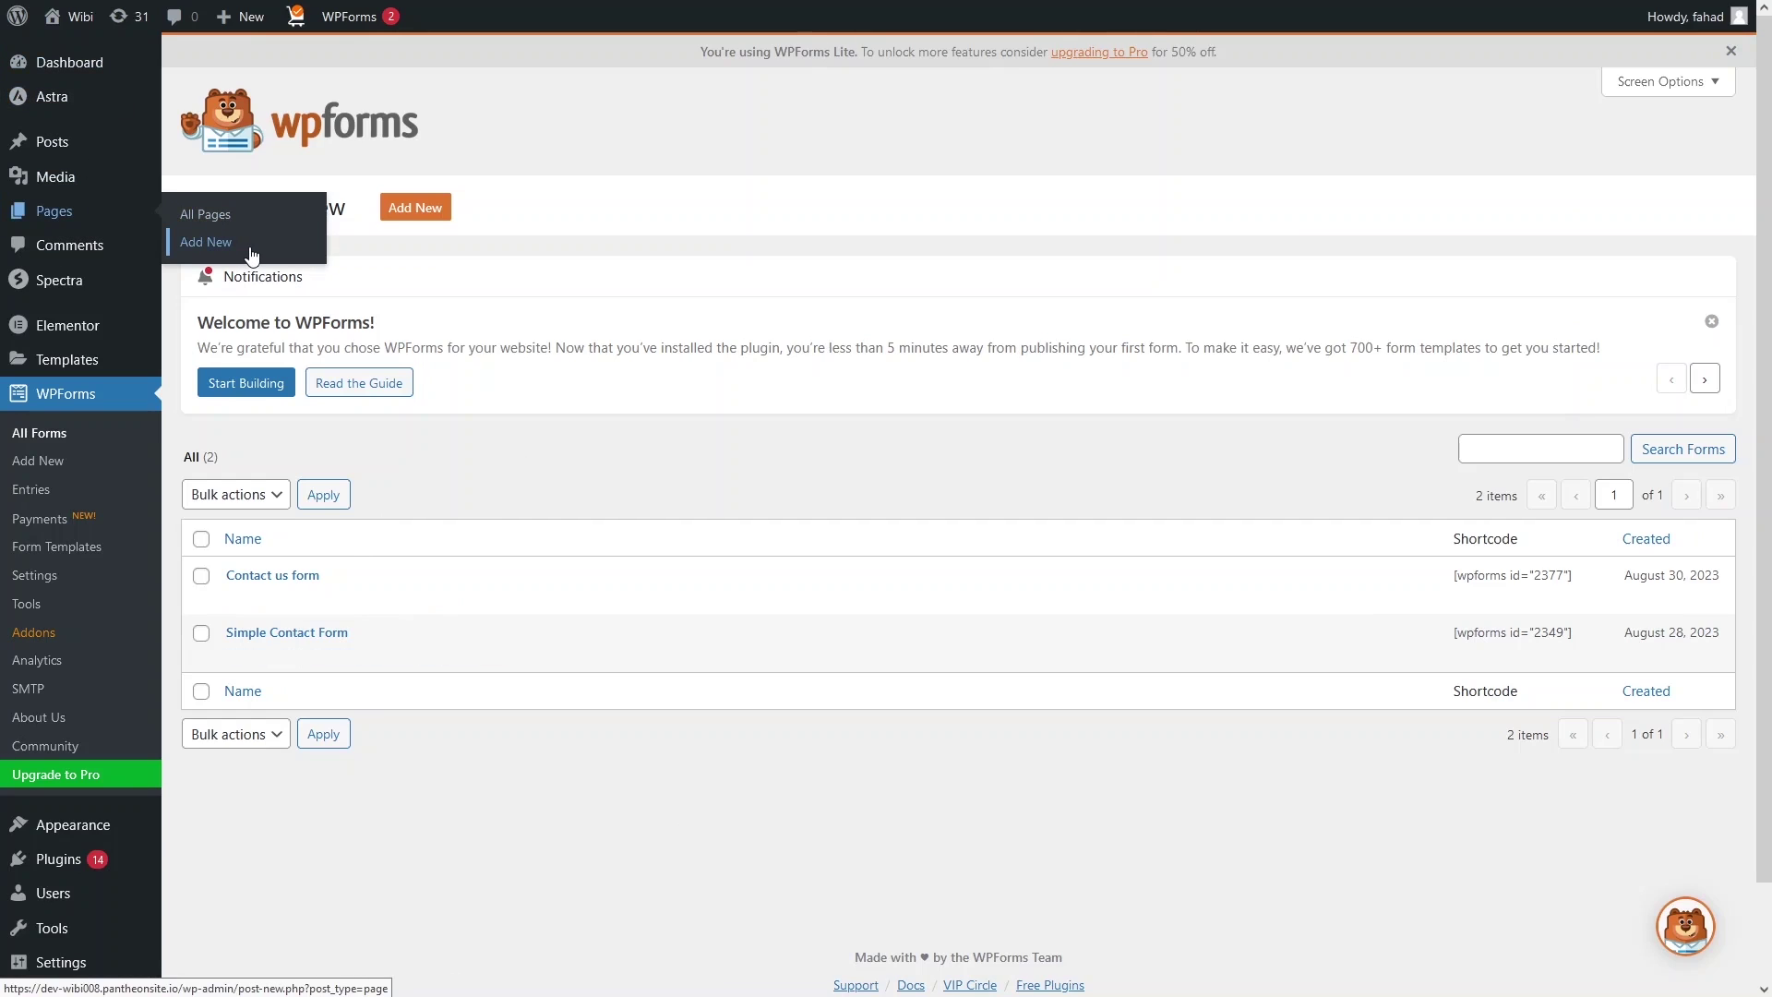
left_click(205, 242)
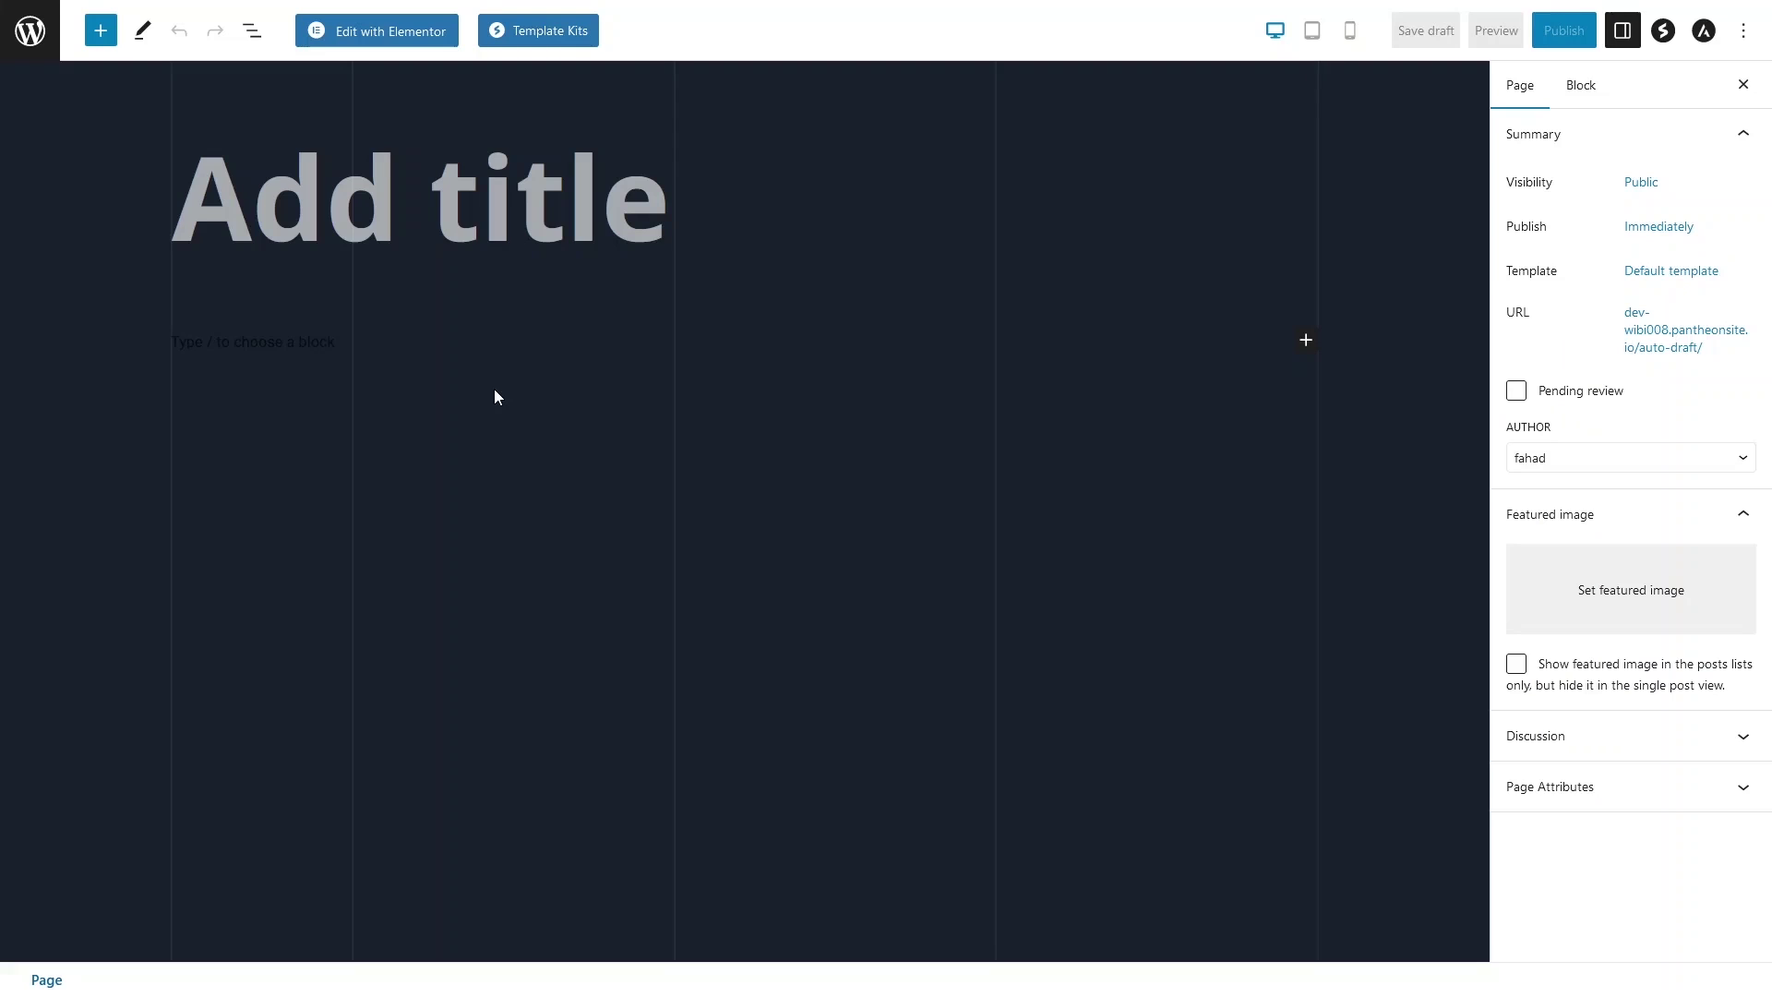
left_click(476, 230)
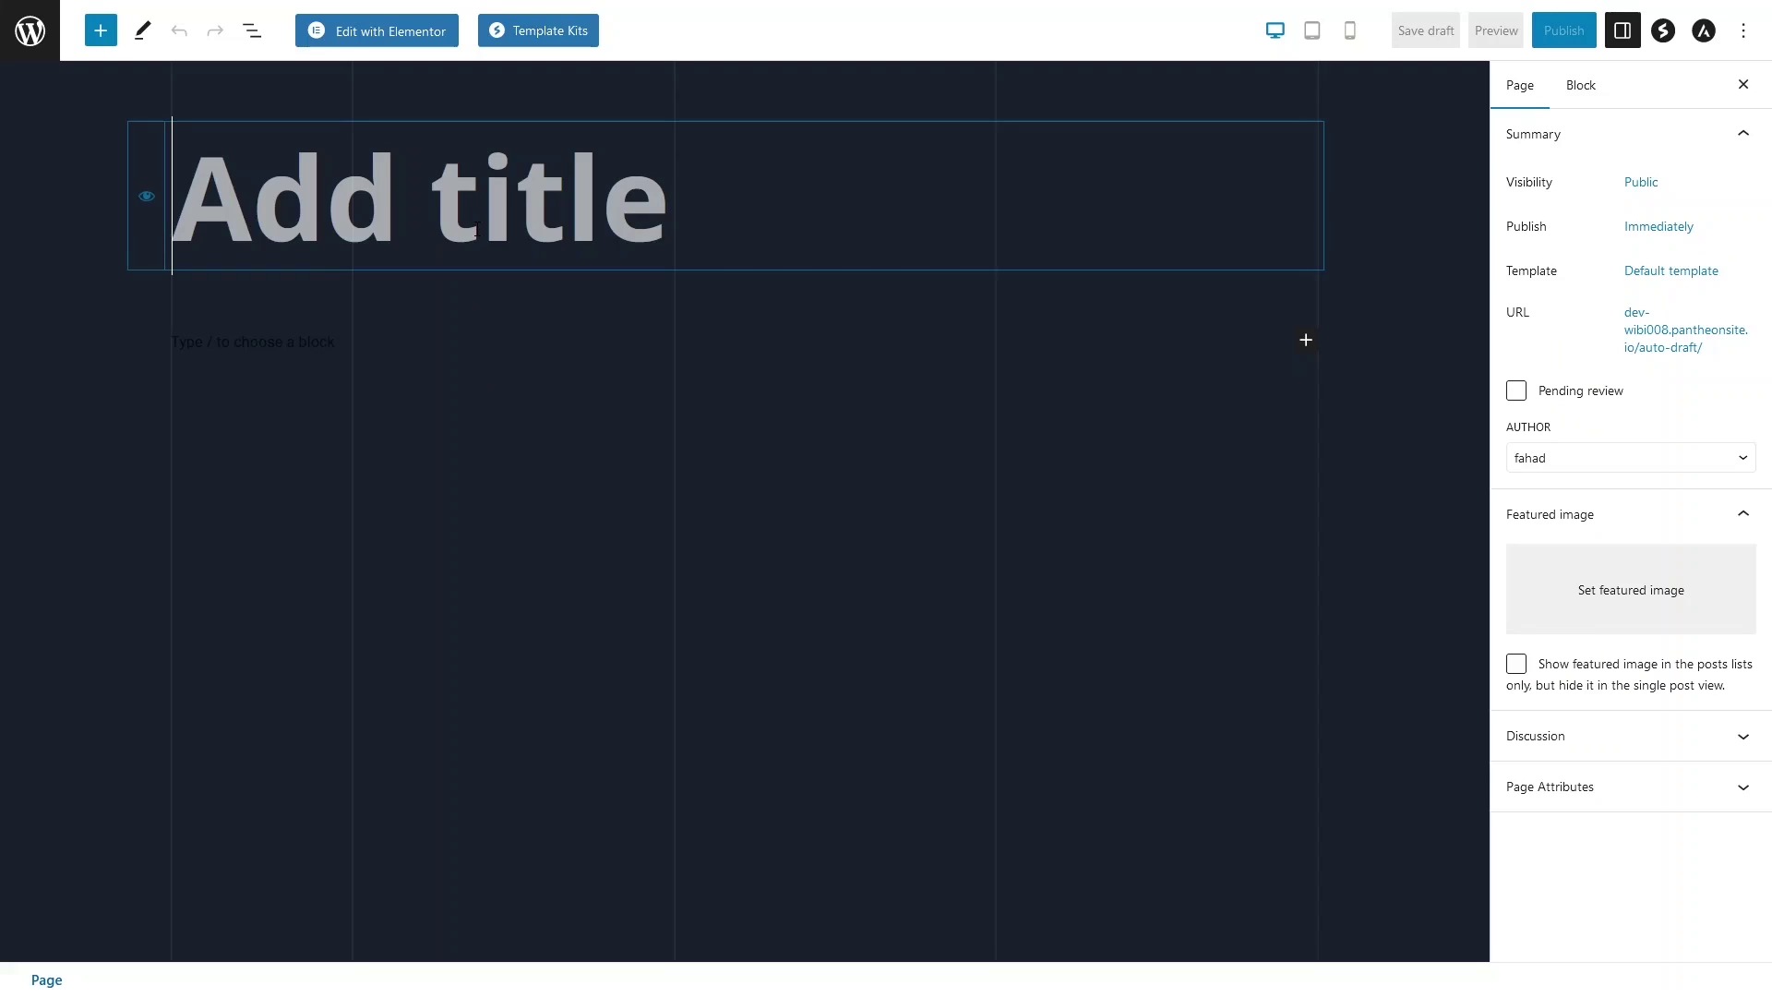
type("Contact us")
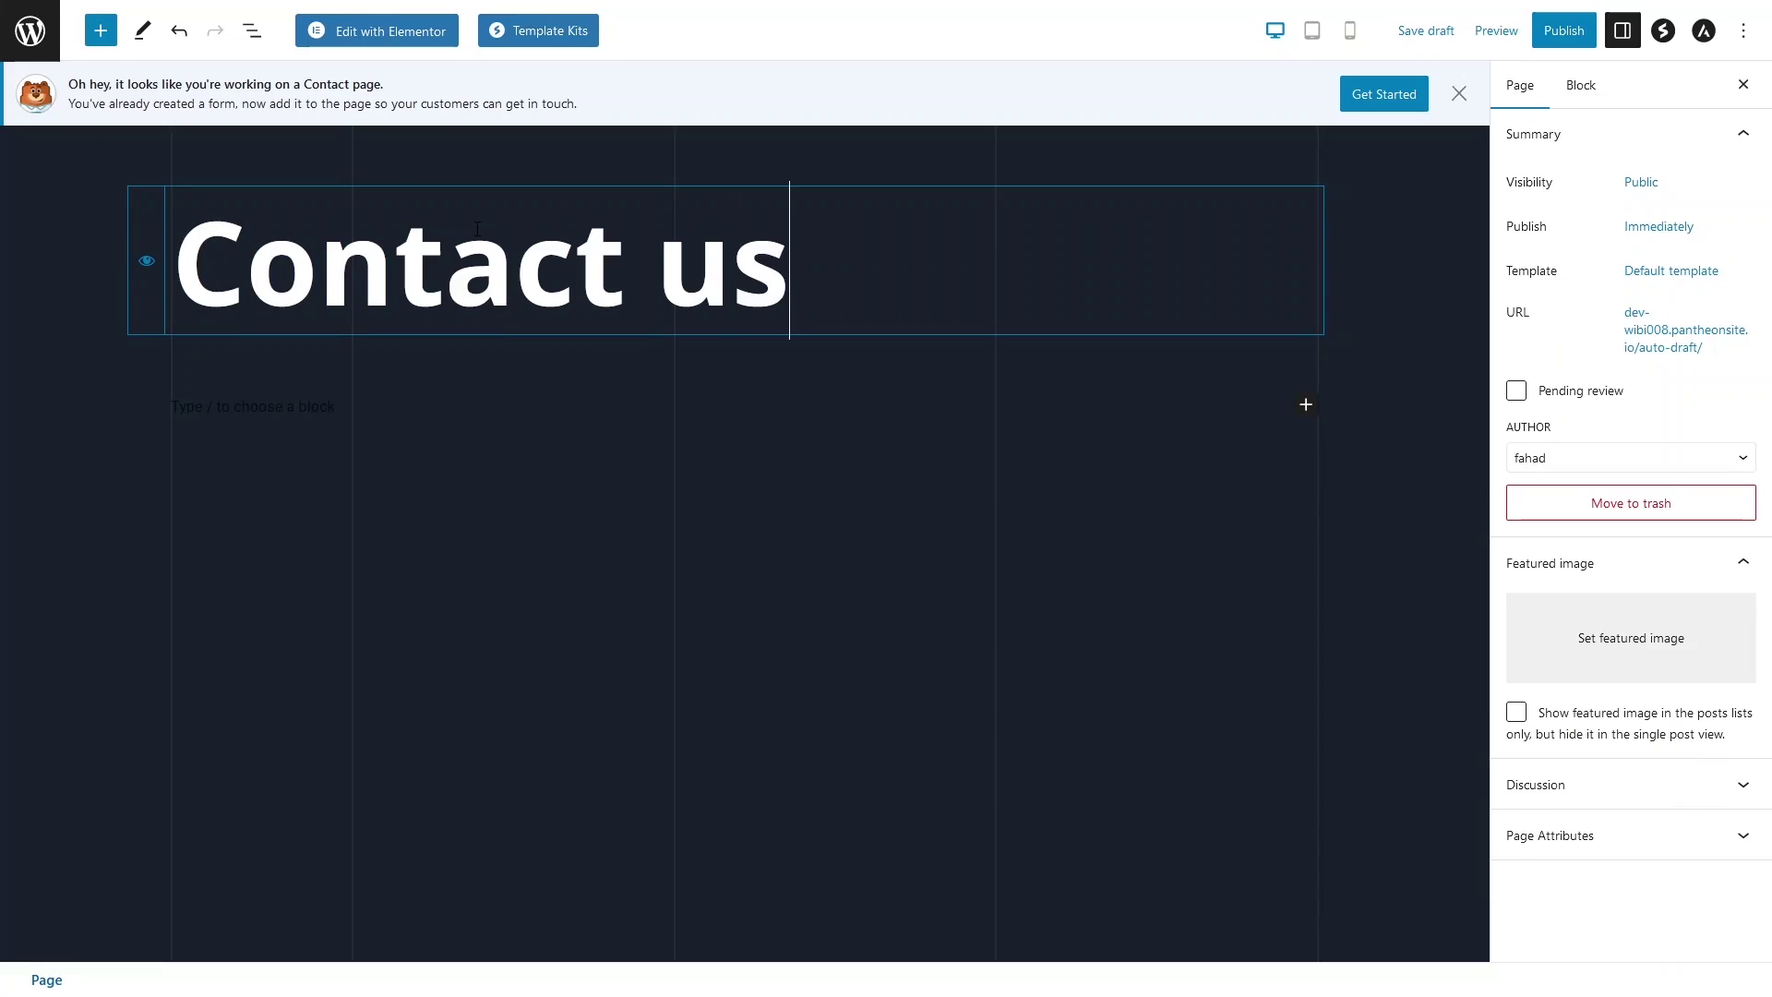
left_click(288, 436)
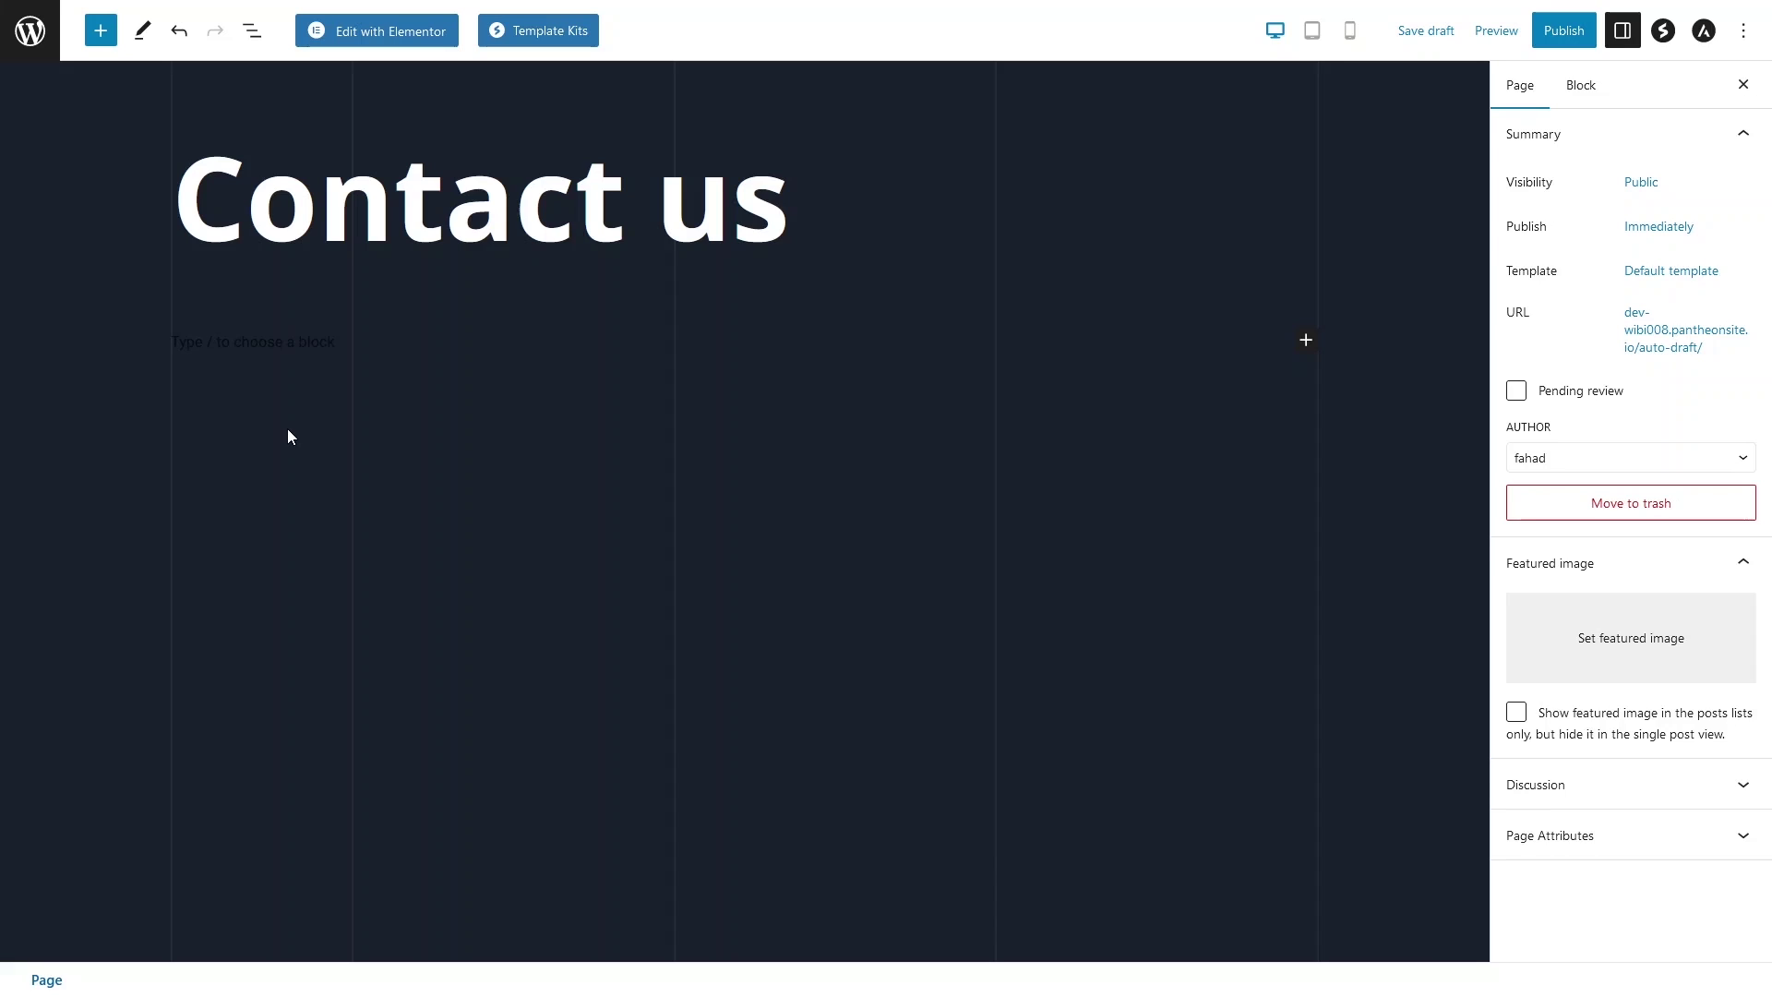
In Elementor, add a WPForms widget displaying the Contact us form
left_click(365, 31)
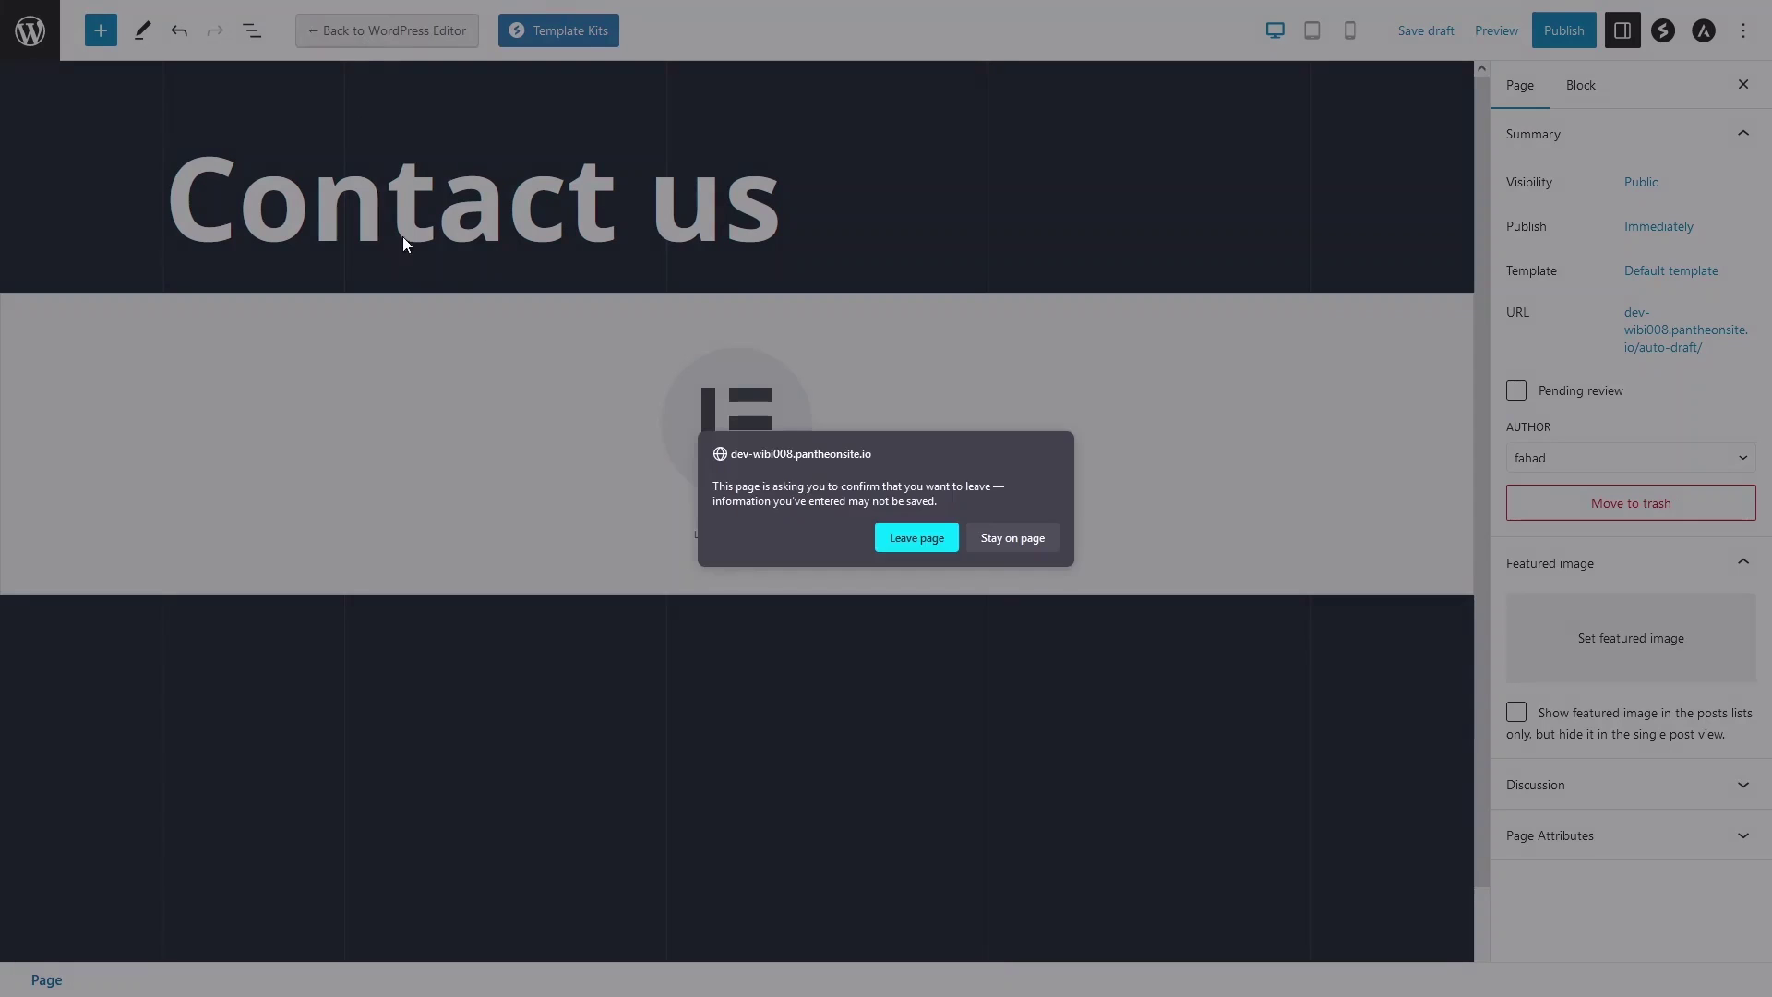
key("Return")
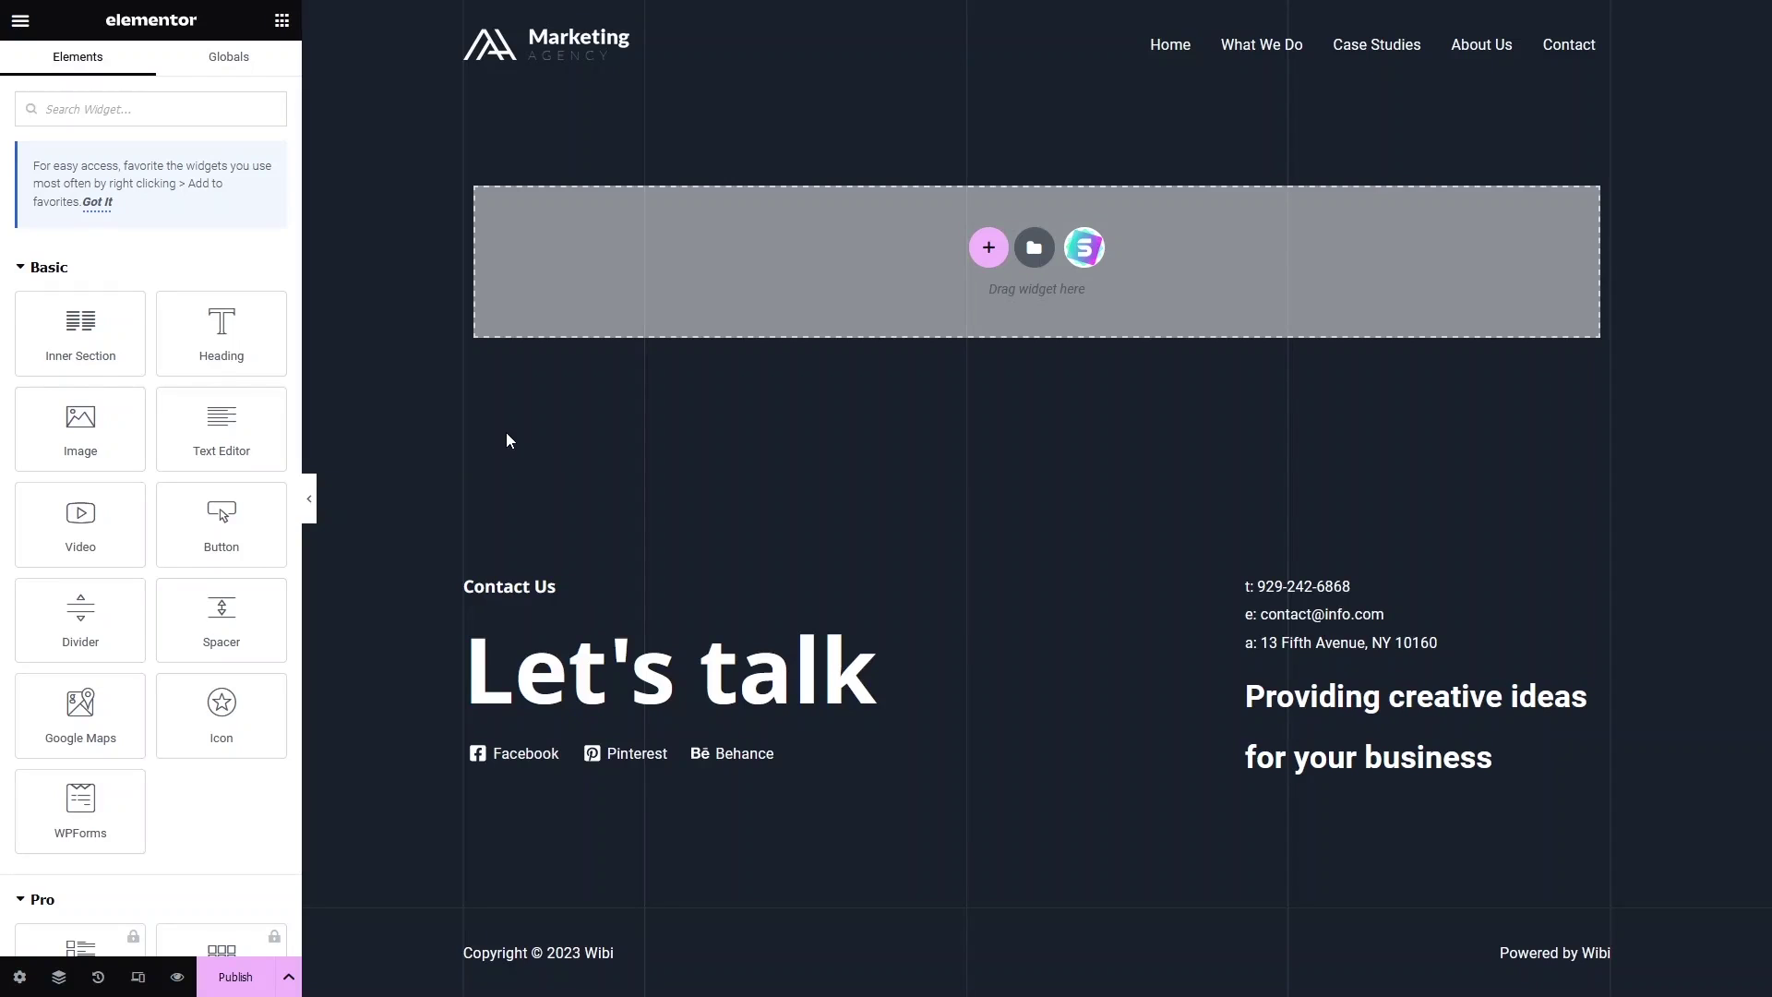
left_click(132, 111)
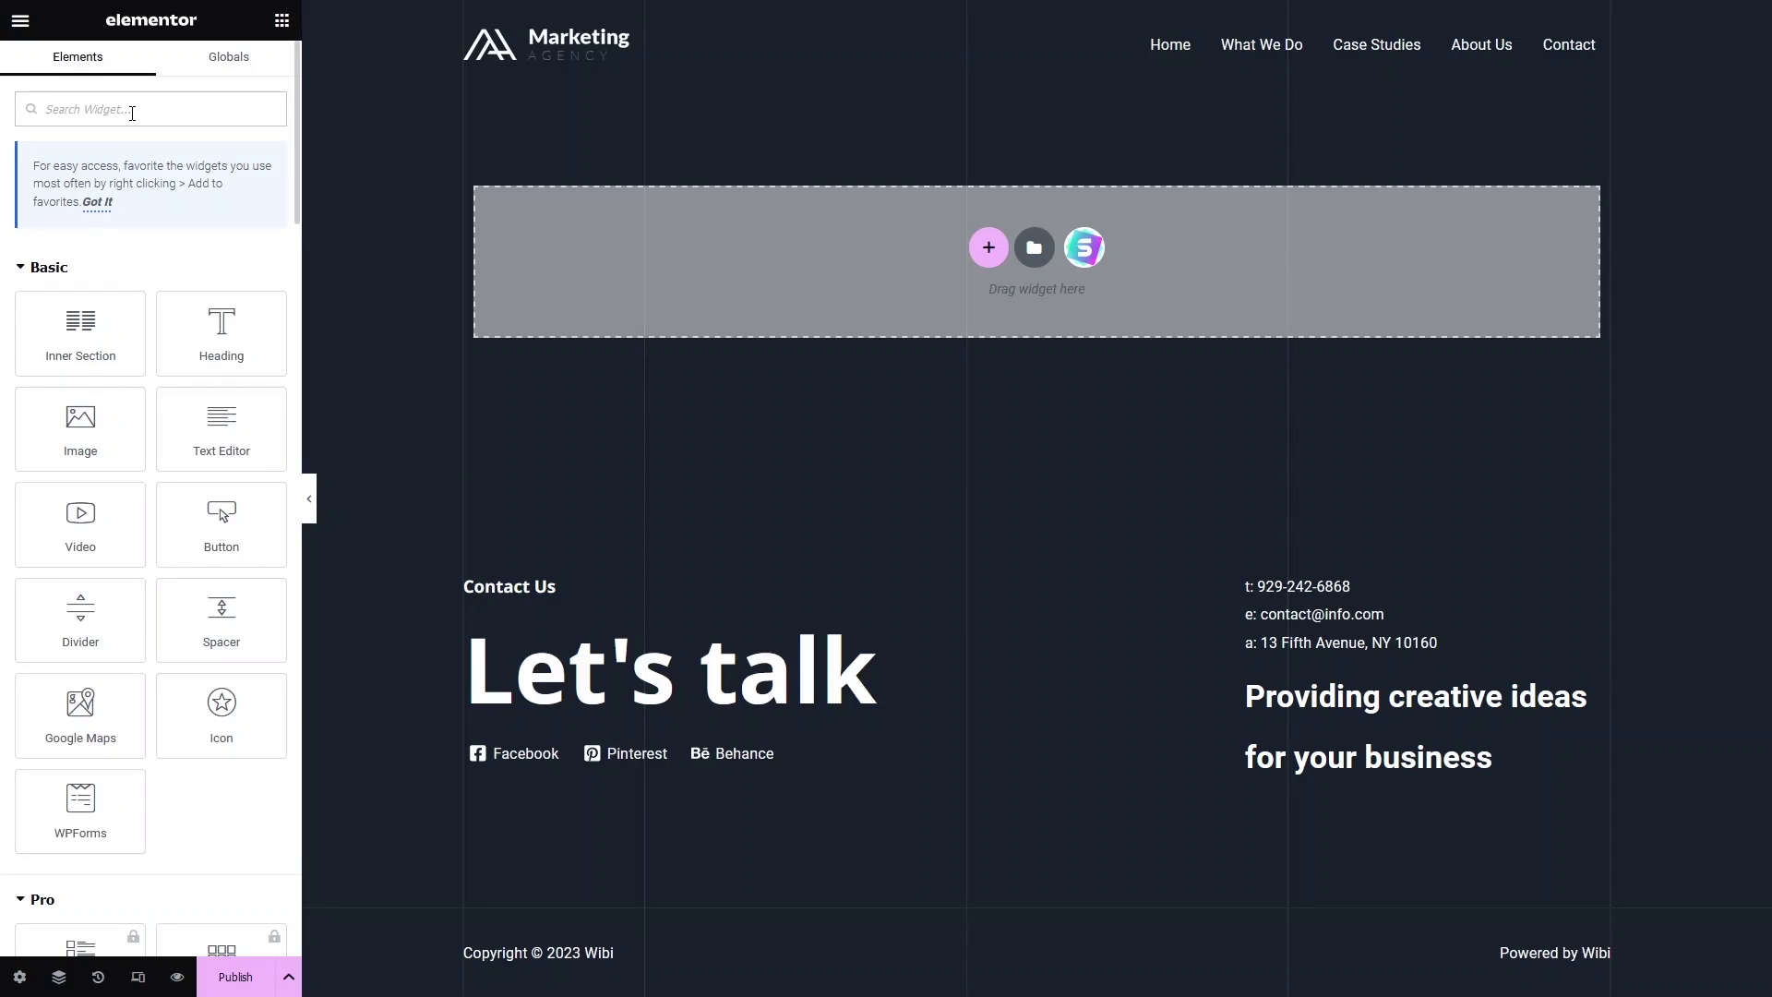
type("wp")
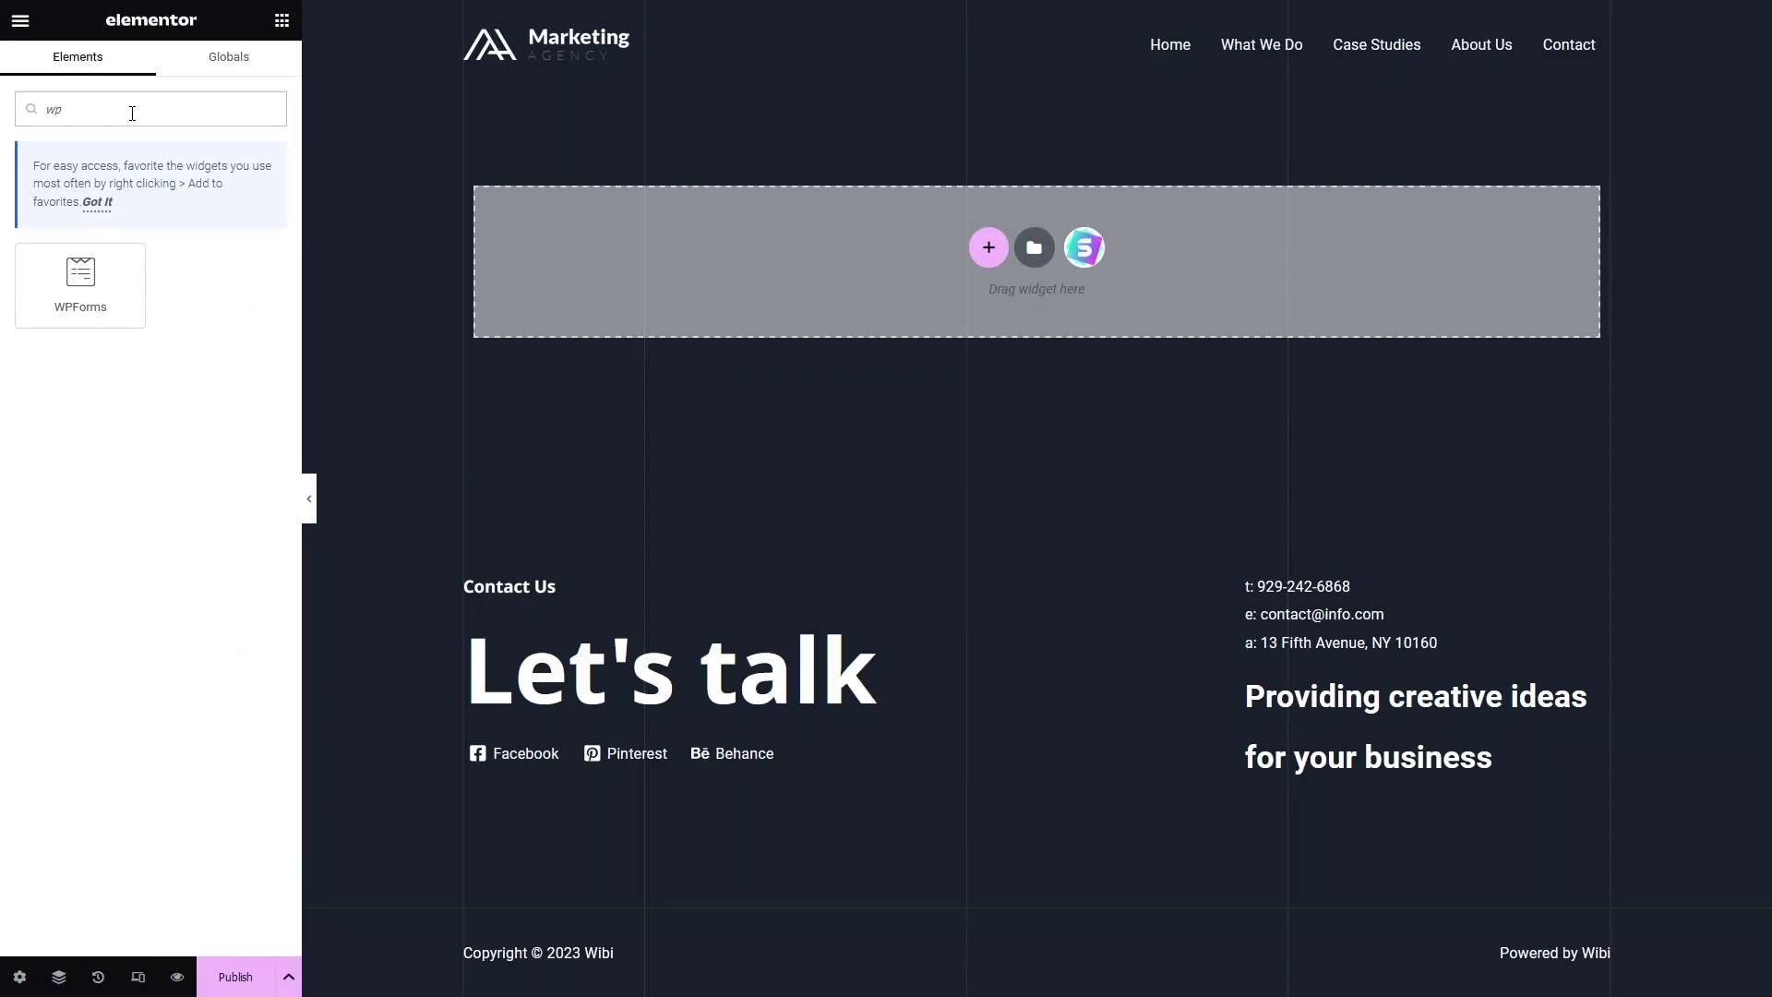
left_click_drag(80, 277, 884, 235)
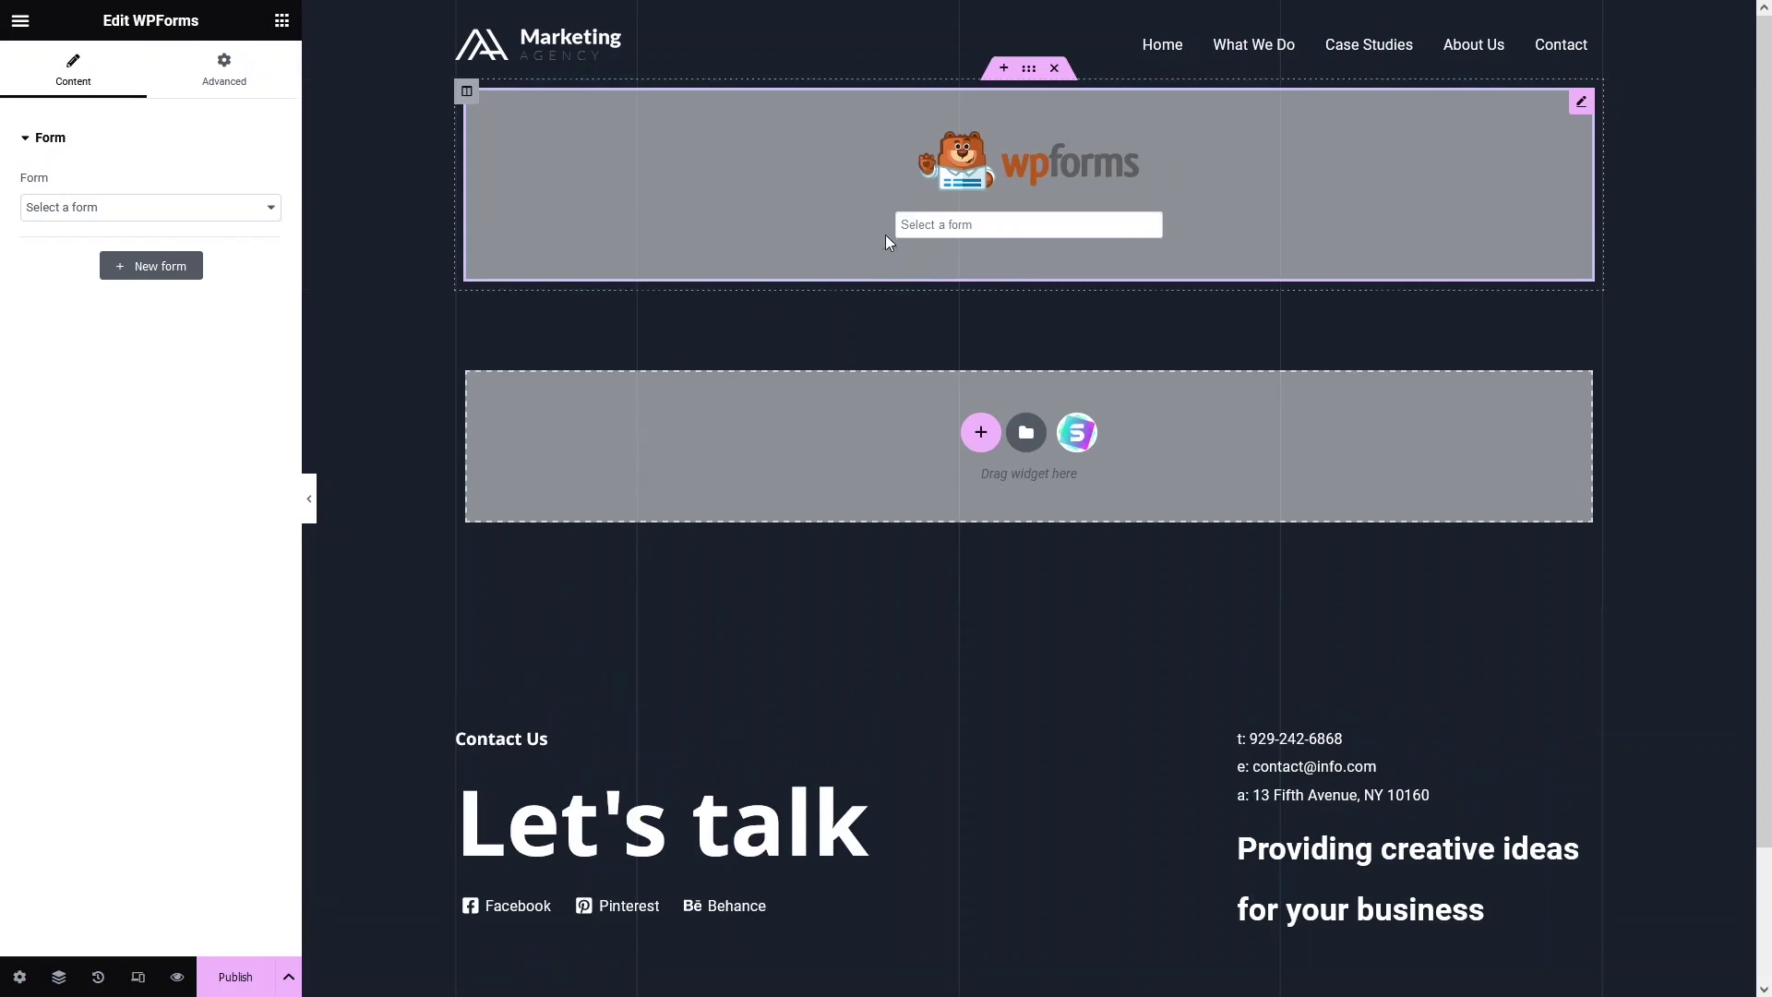
left_click(145, 208)
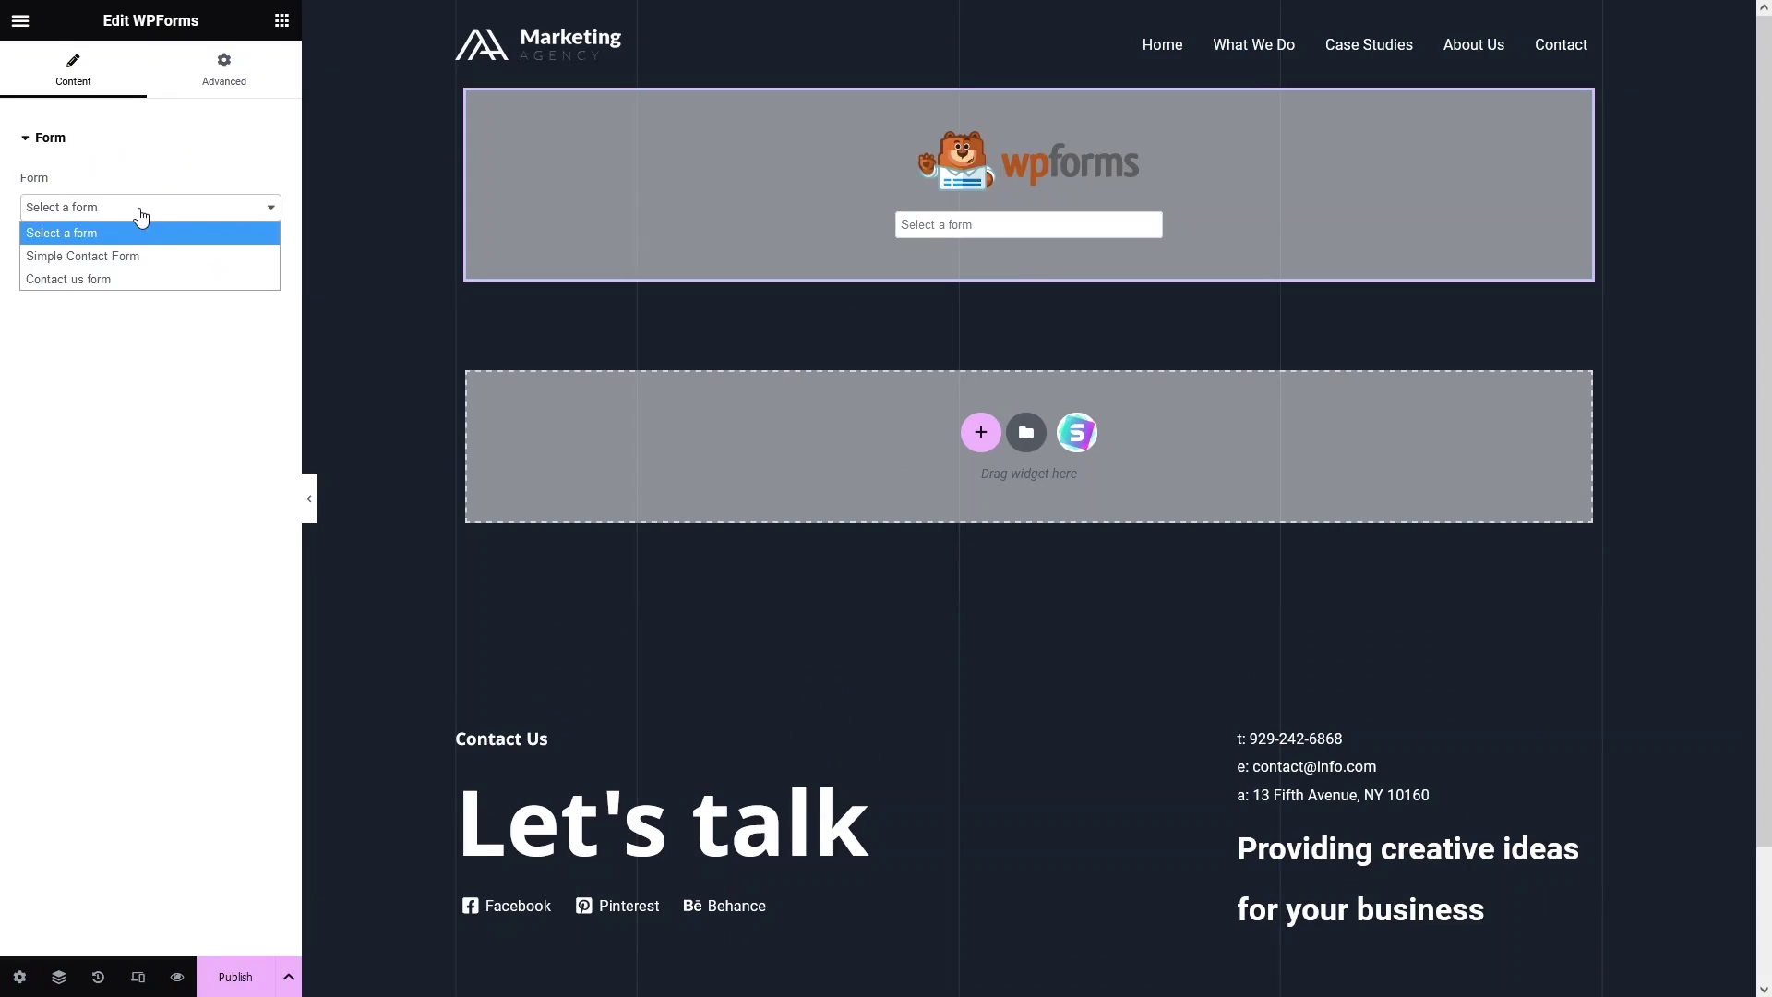
left_click(92, 281)
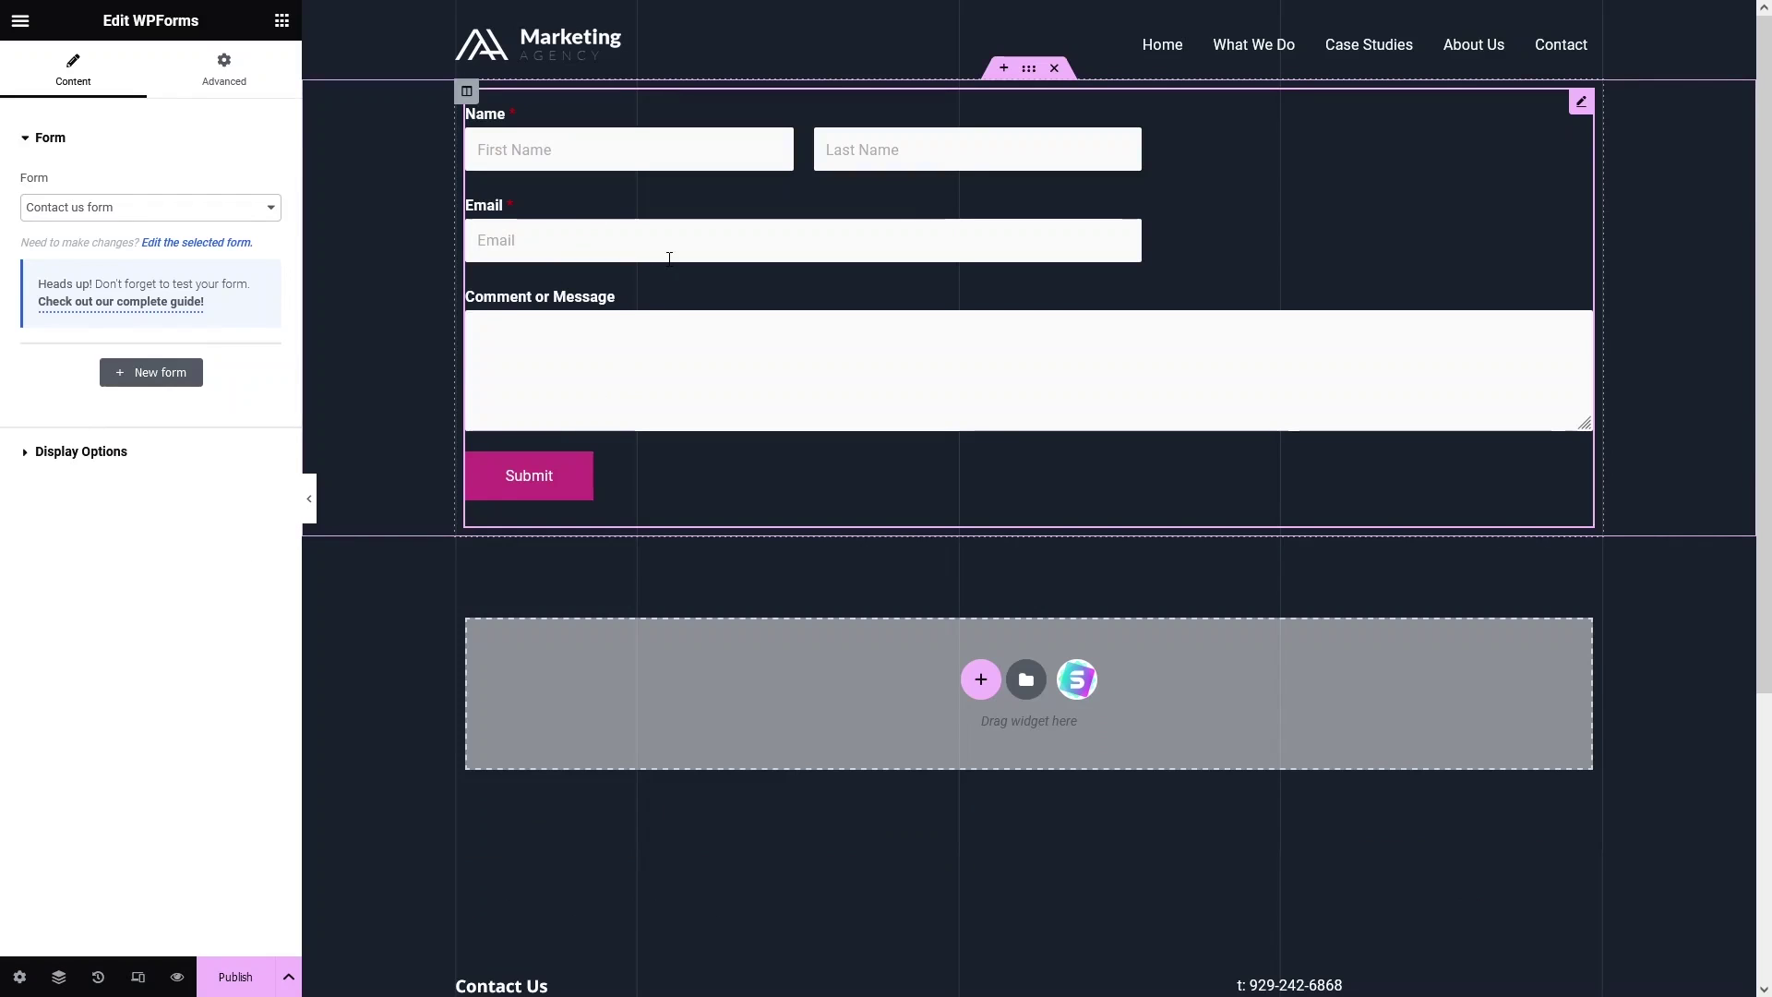
Insert a single-column, Full Width section above the form with a Classic background
left_click(1002, 70)
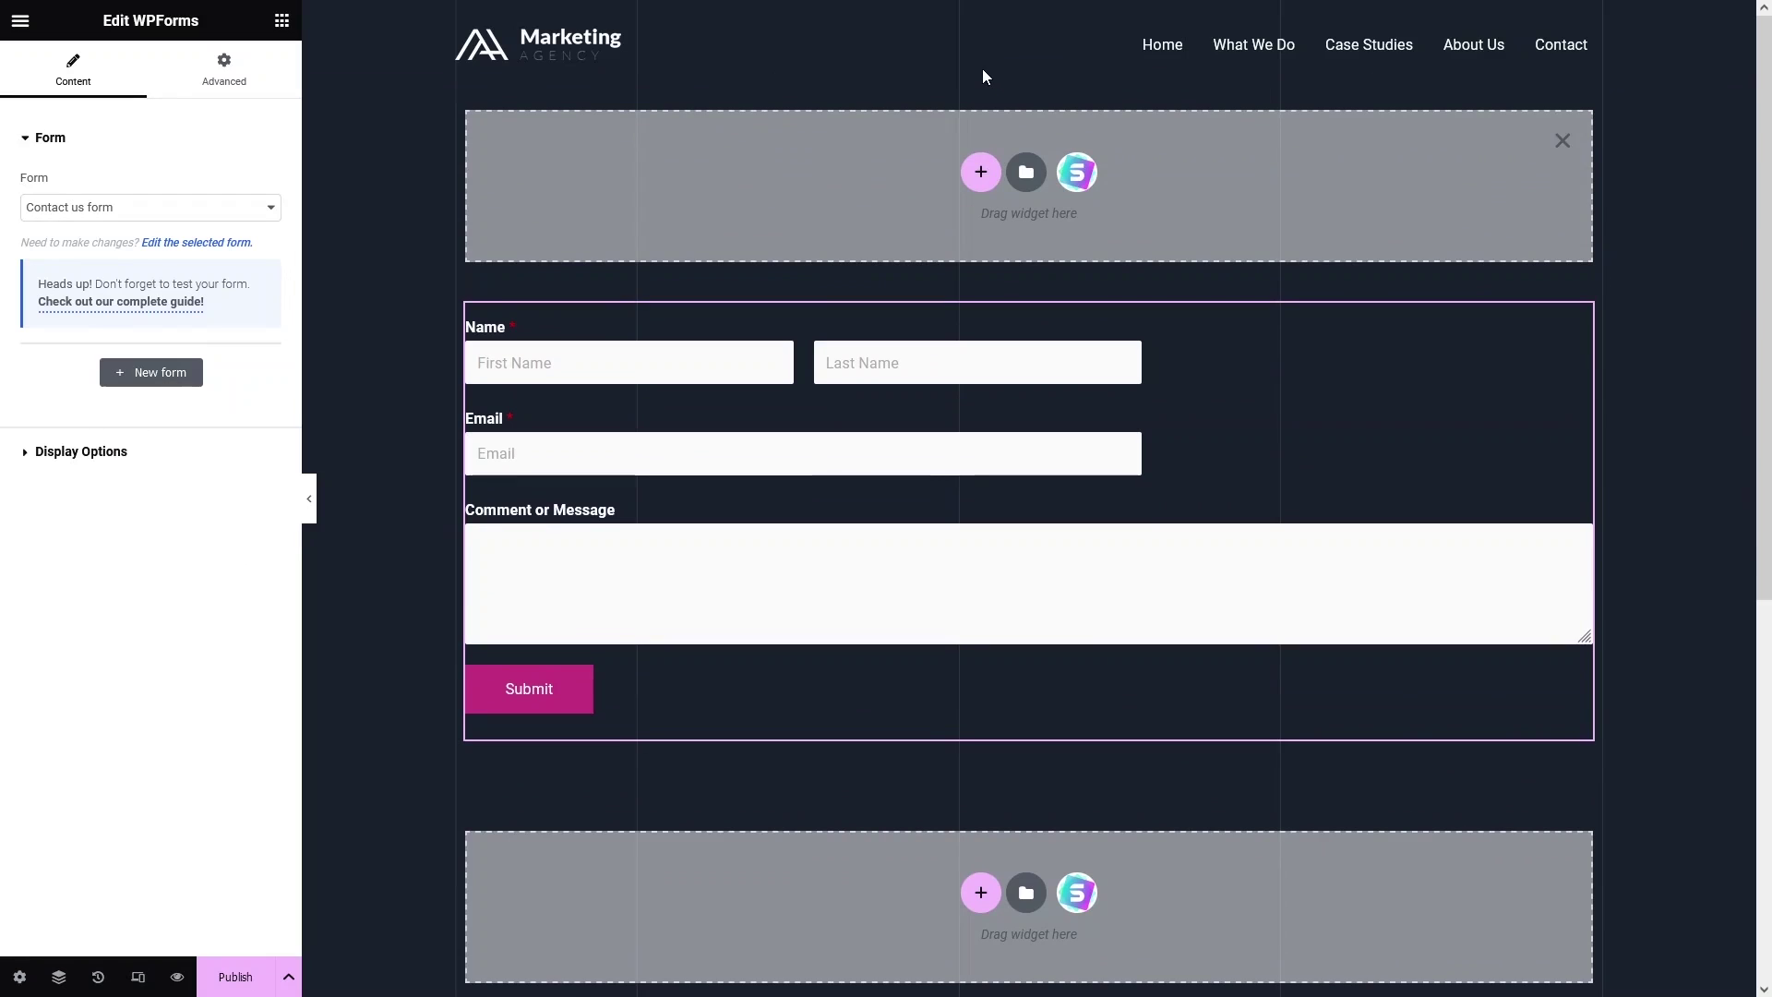
left_click(981, 172)
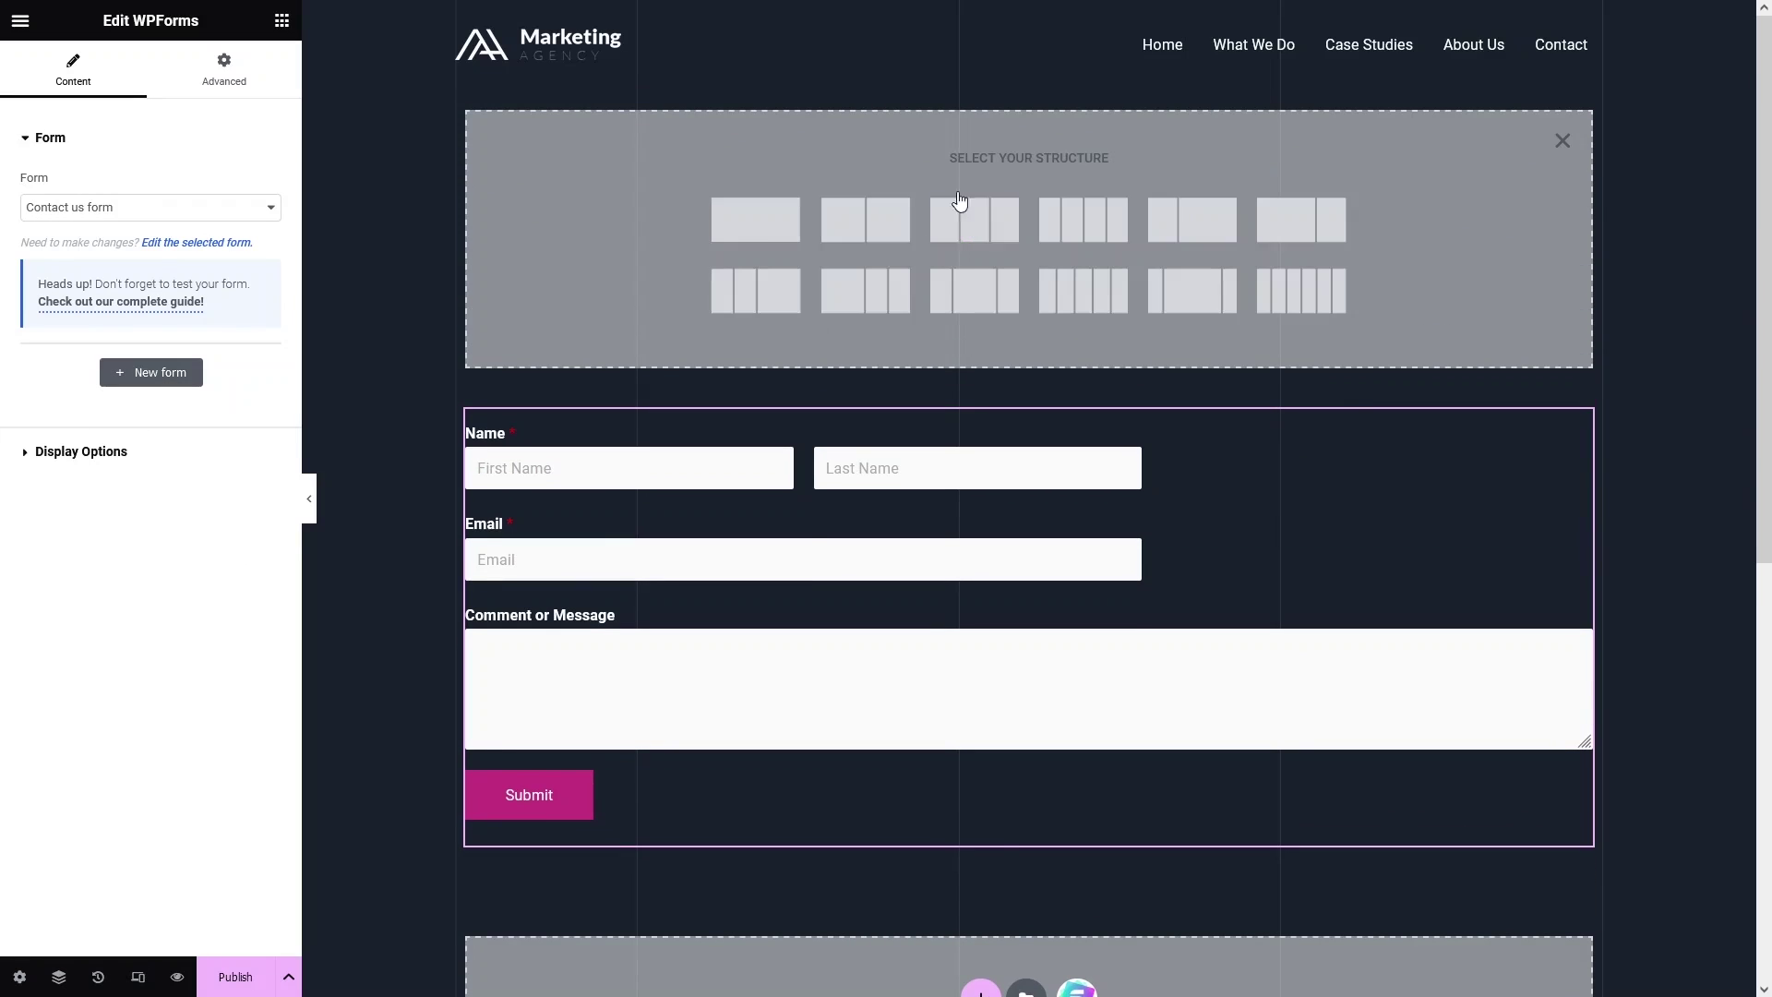
left_click(762, 227)
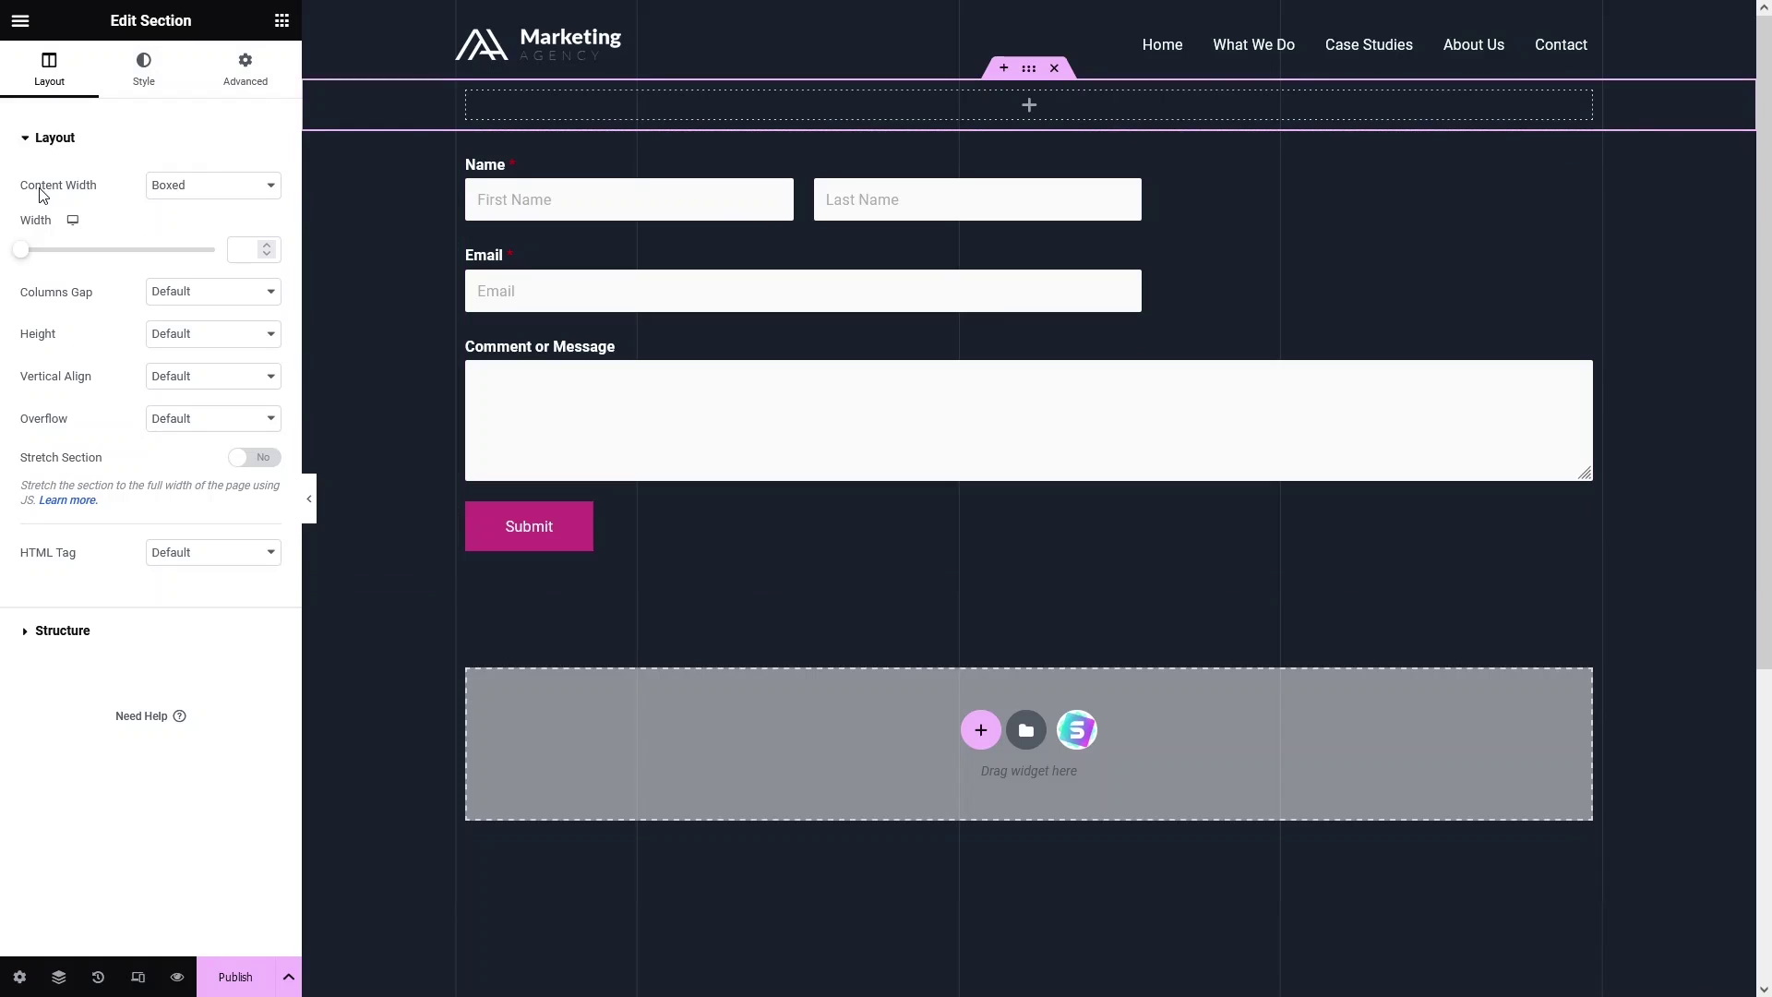
left_click(206, 195)
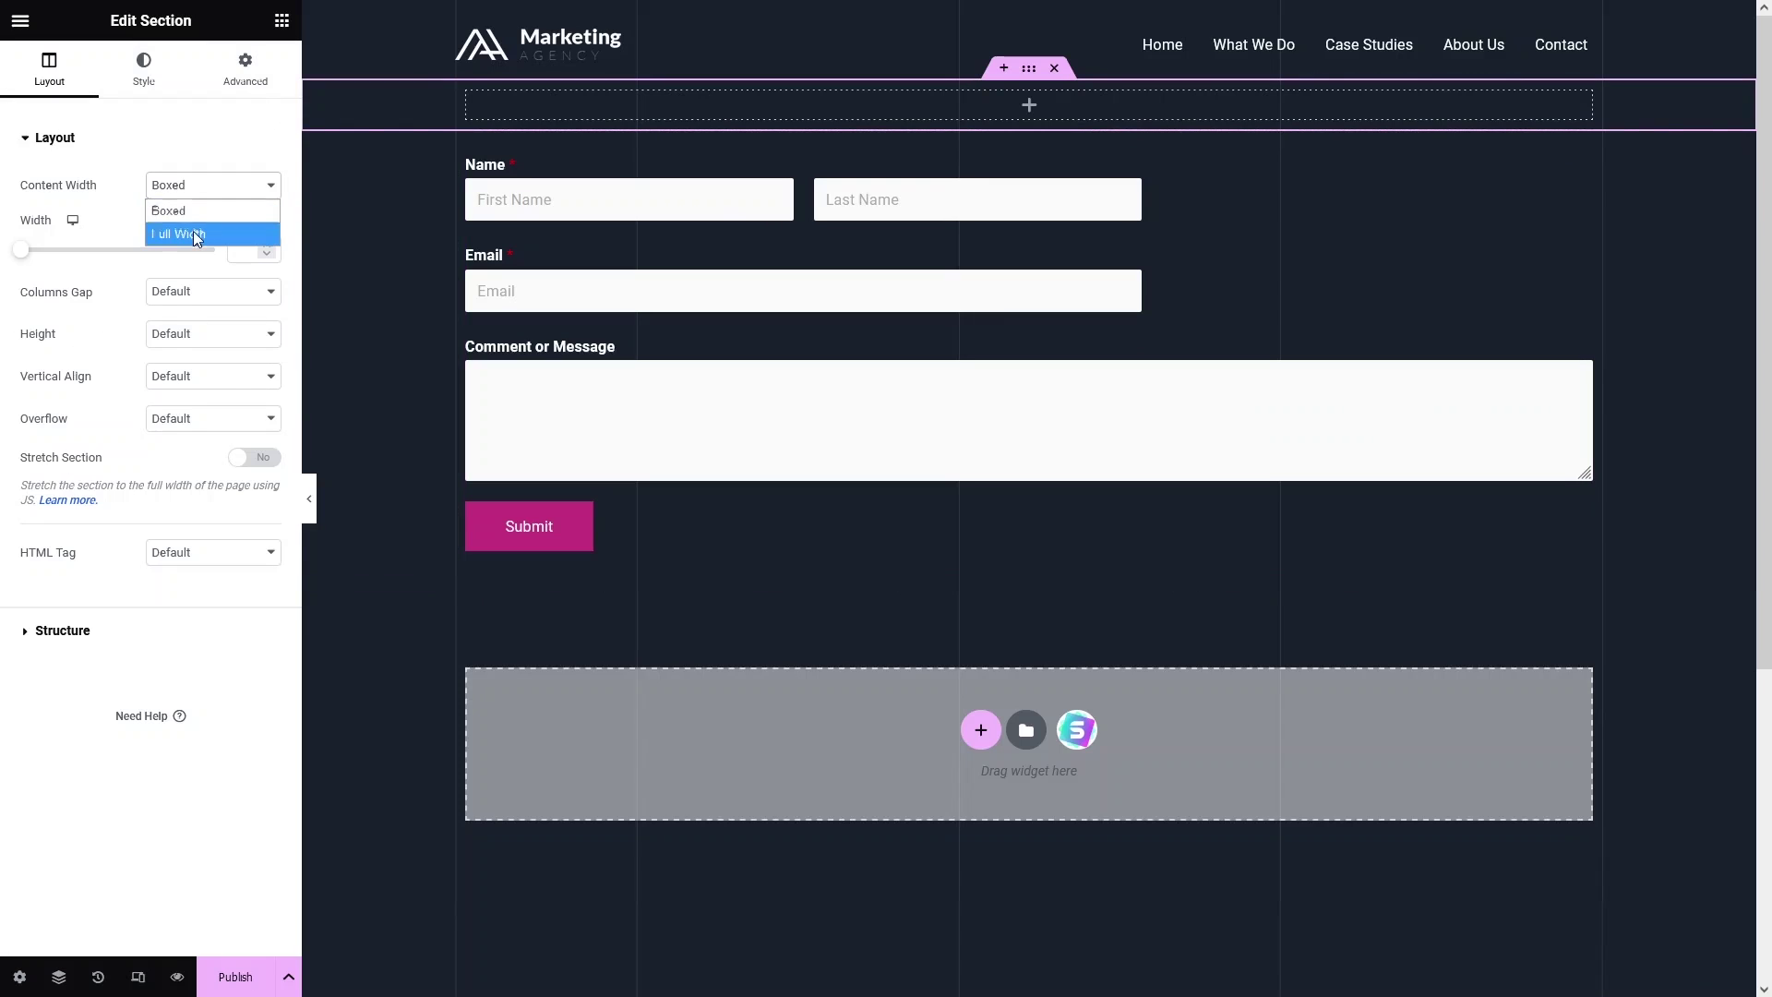
left_click(202, 233)
left_click(136, 74)
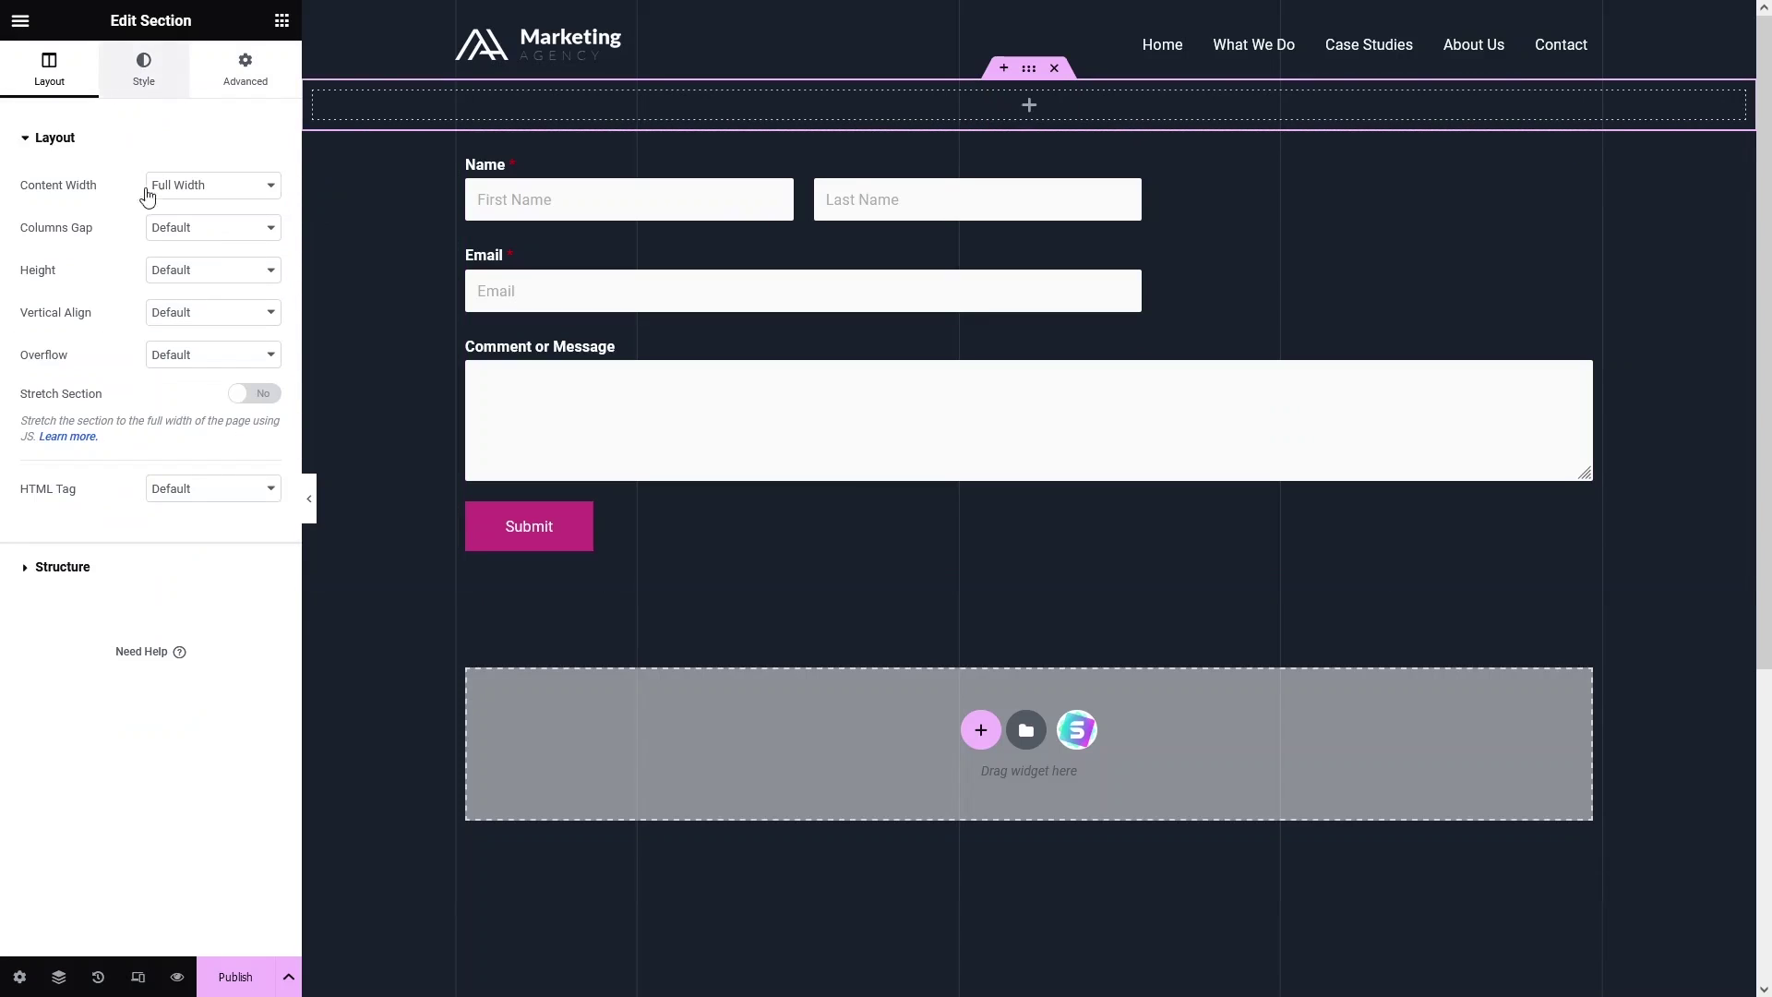
left_click(186, 228)
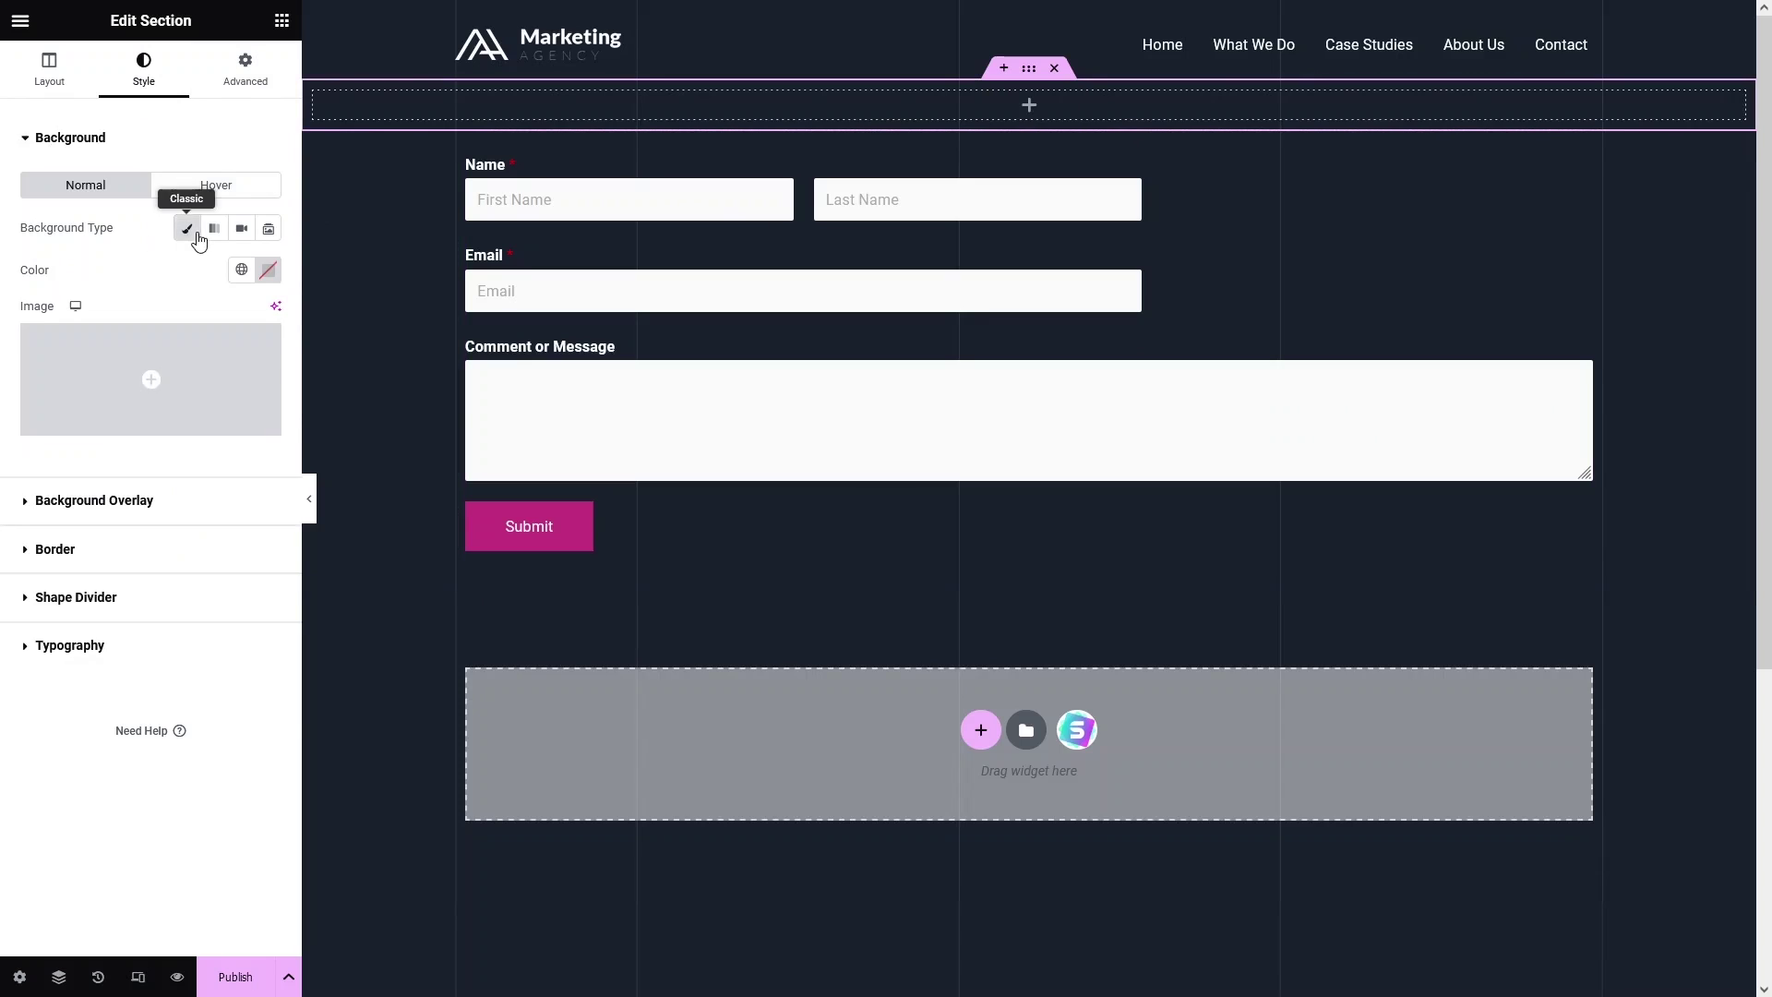
Set the section's background to the spiral staircase stock photo
left_click(170, 354)
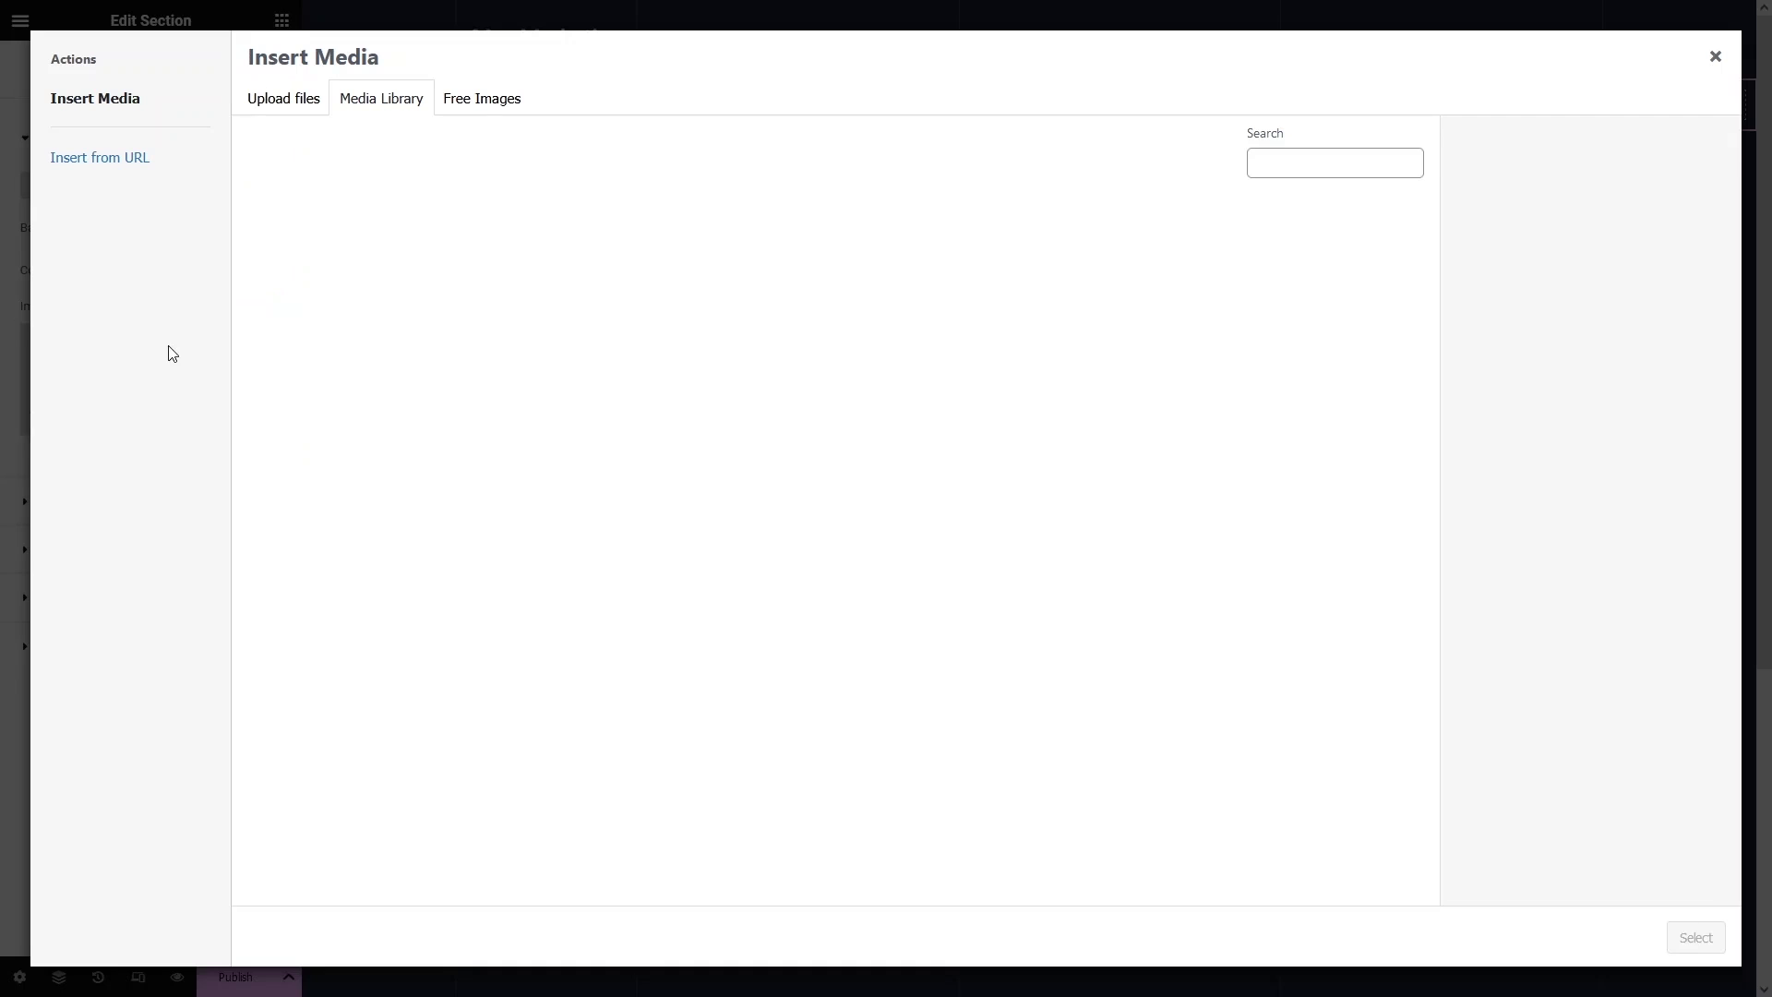
left_click(473, 108)
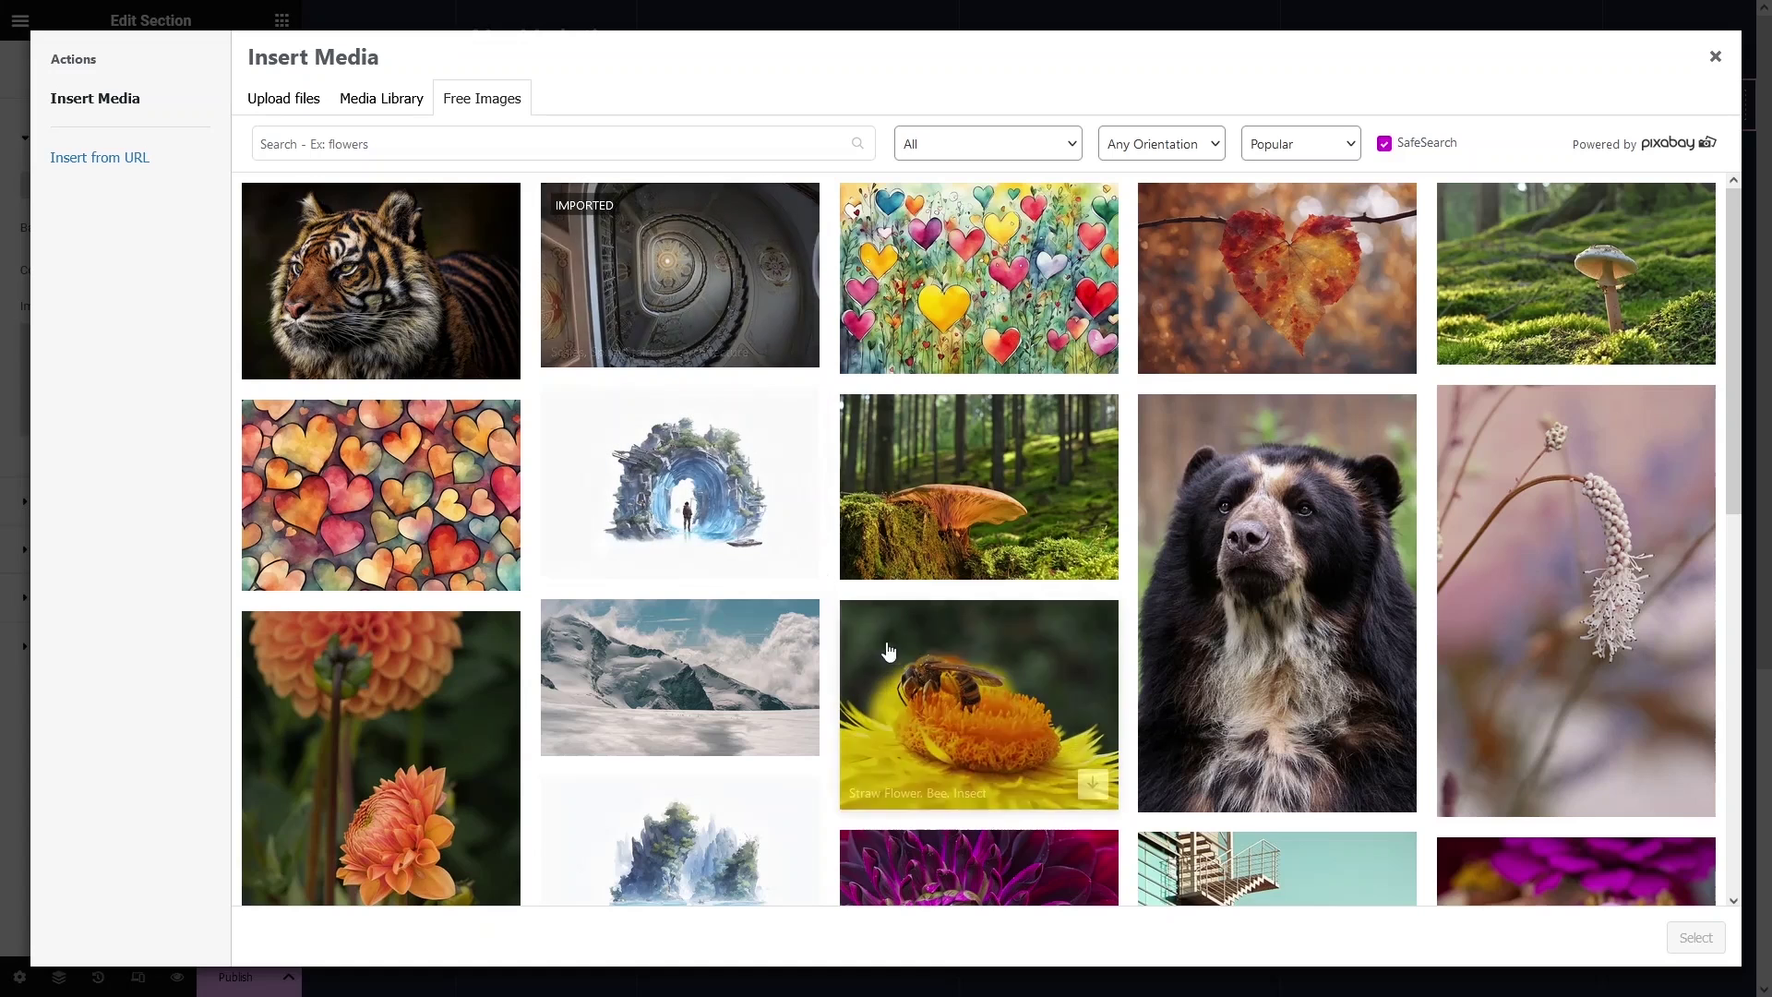
left_click(671, 260)
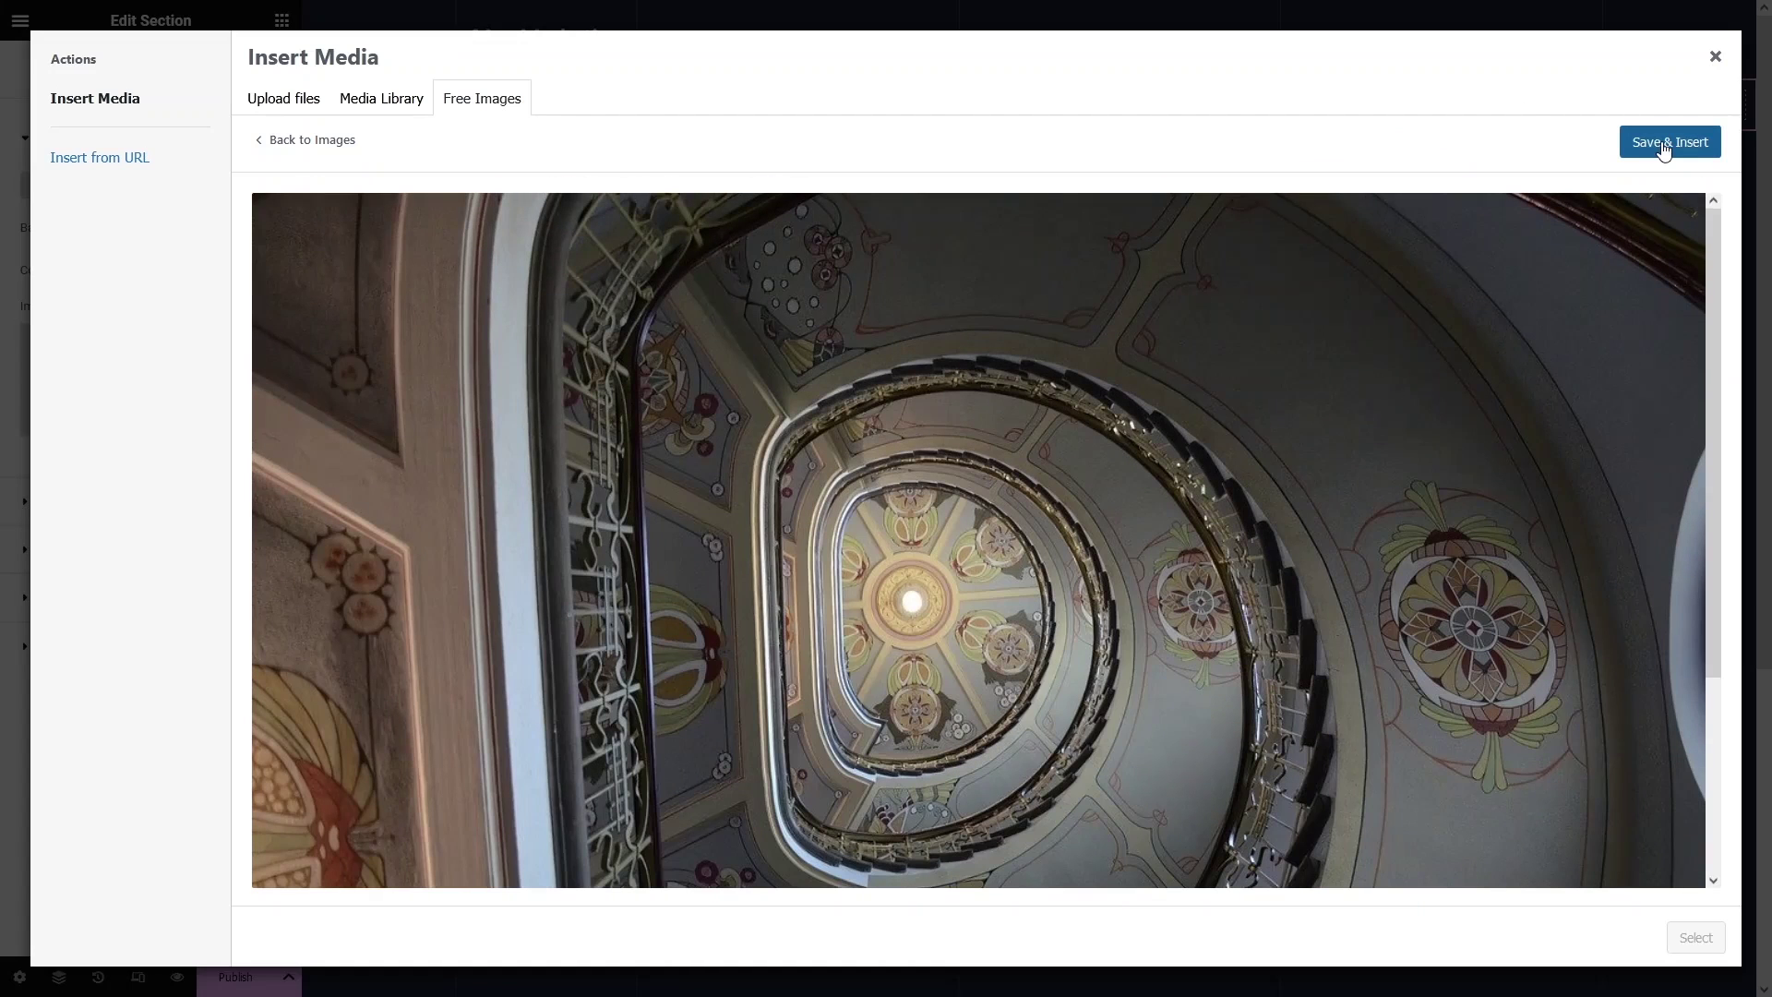
left_click(1664, 144)
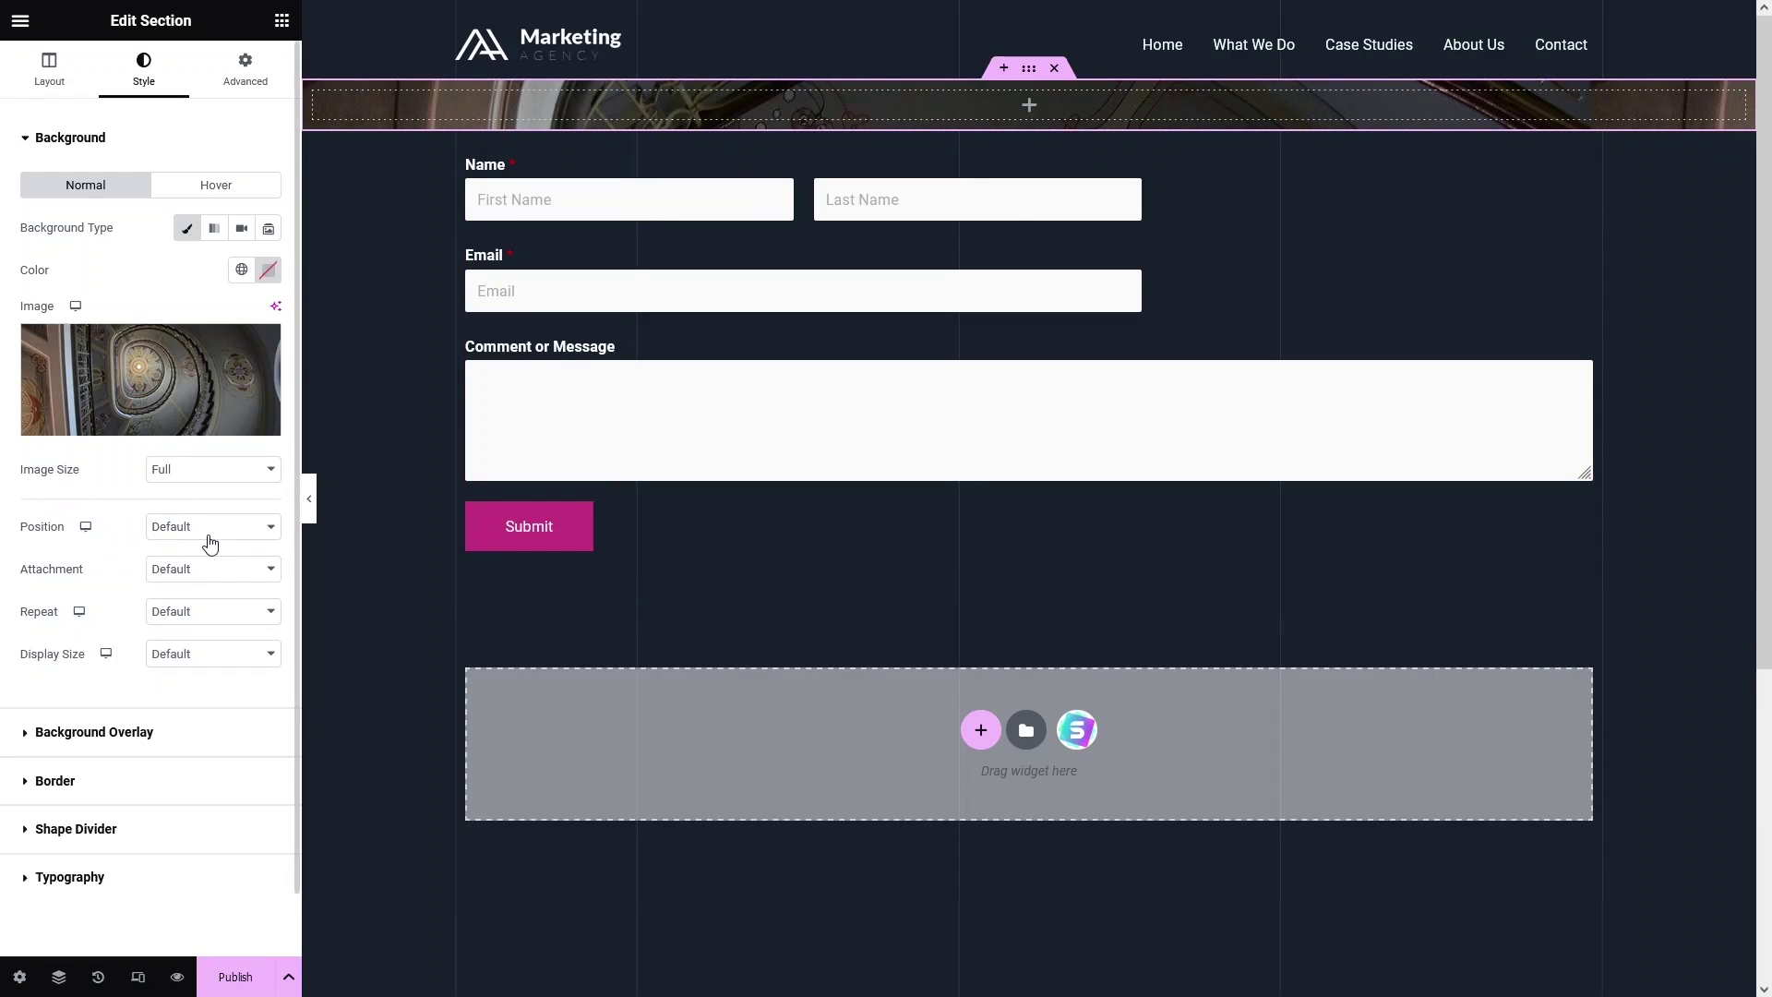
Set the background position to Center Center and attachment to Fixed
left_click(201, 535)
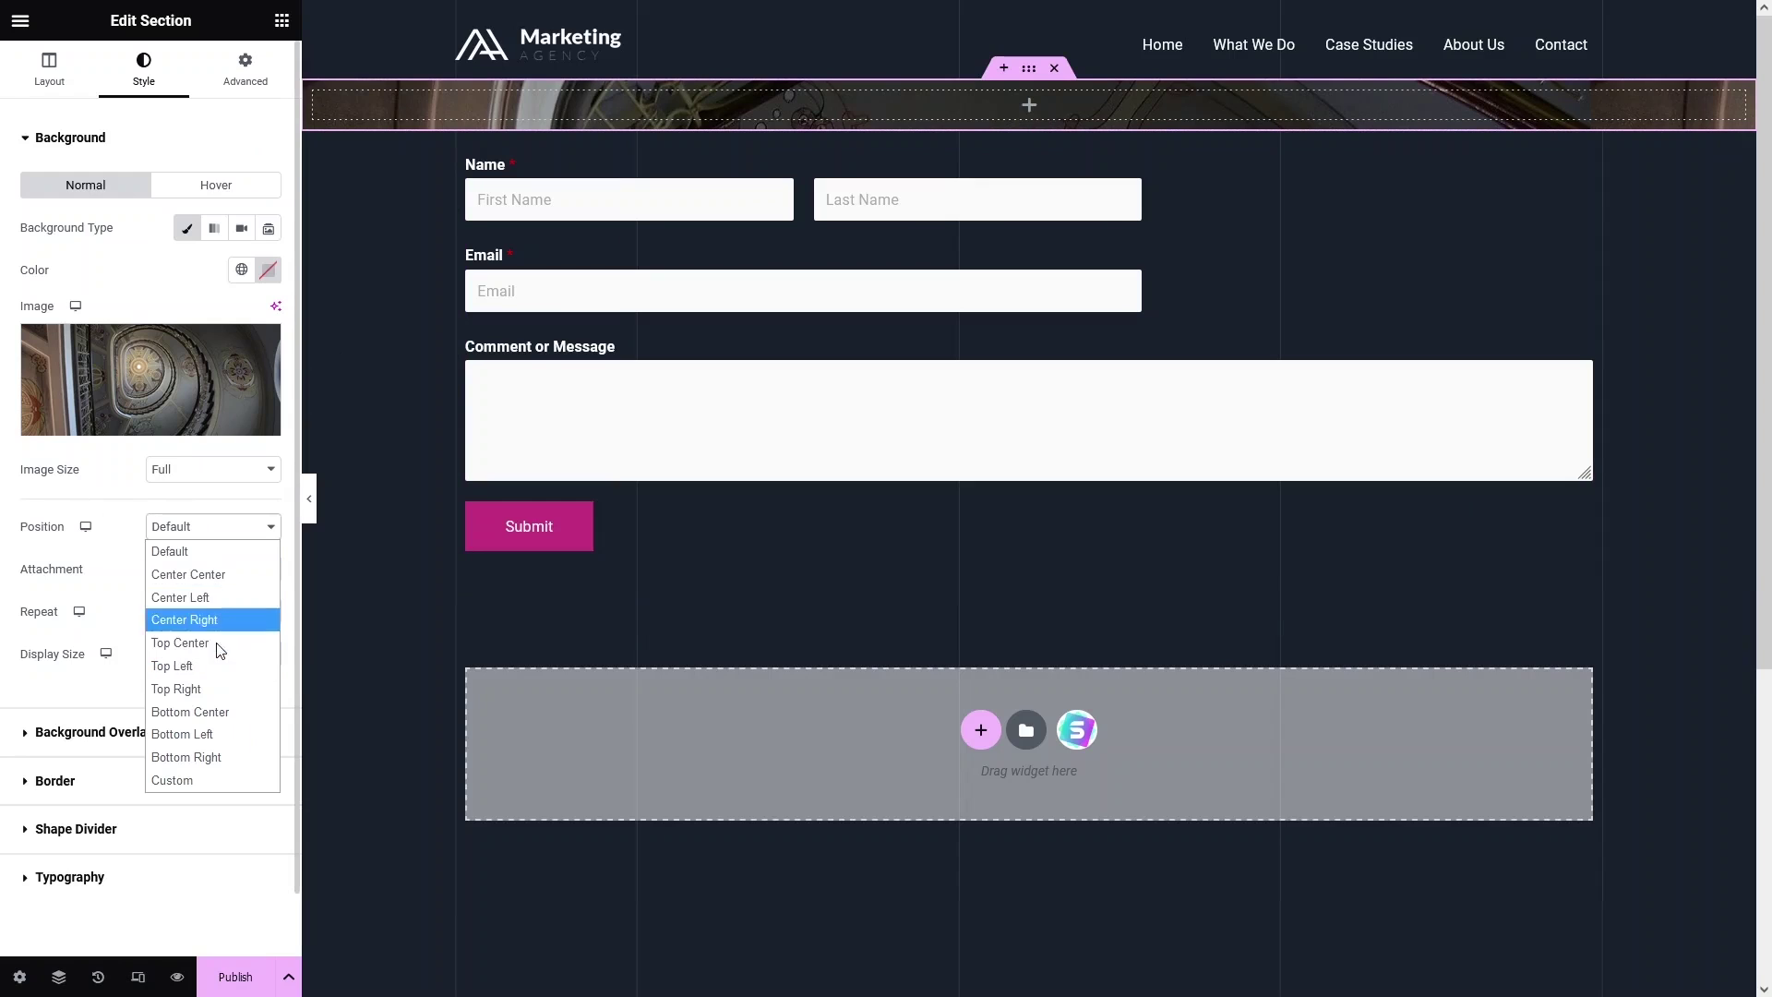
left_click(175, 574)
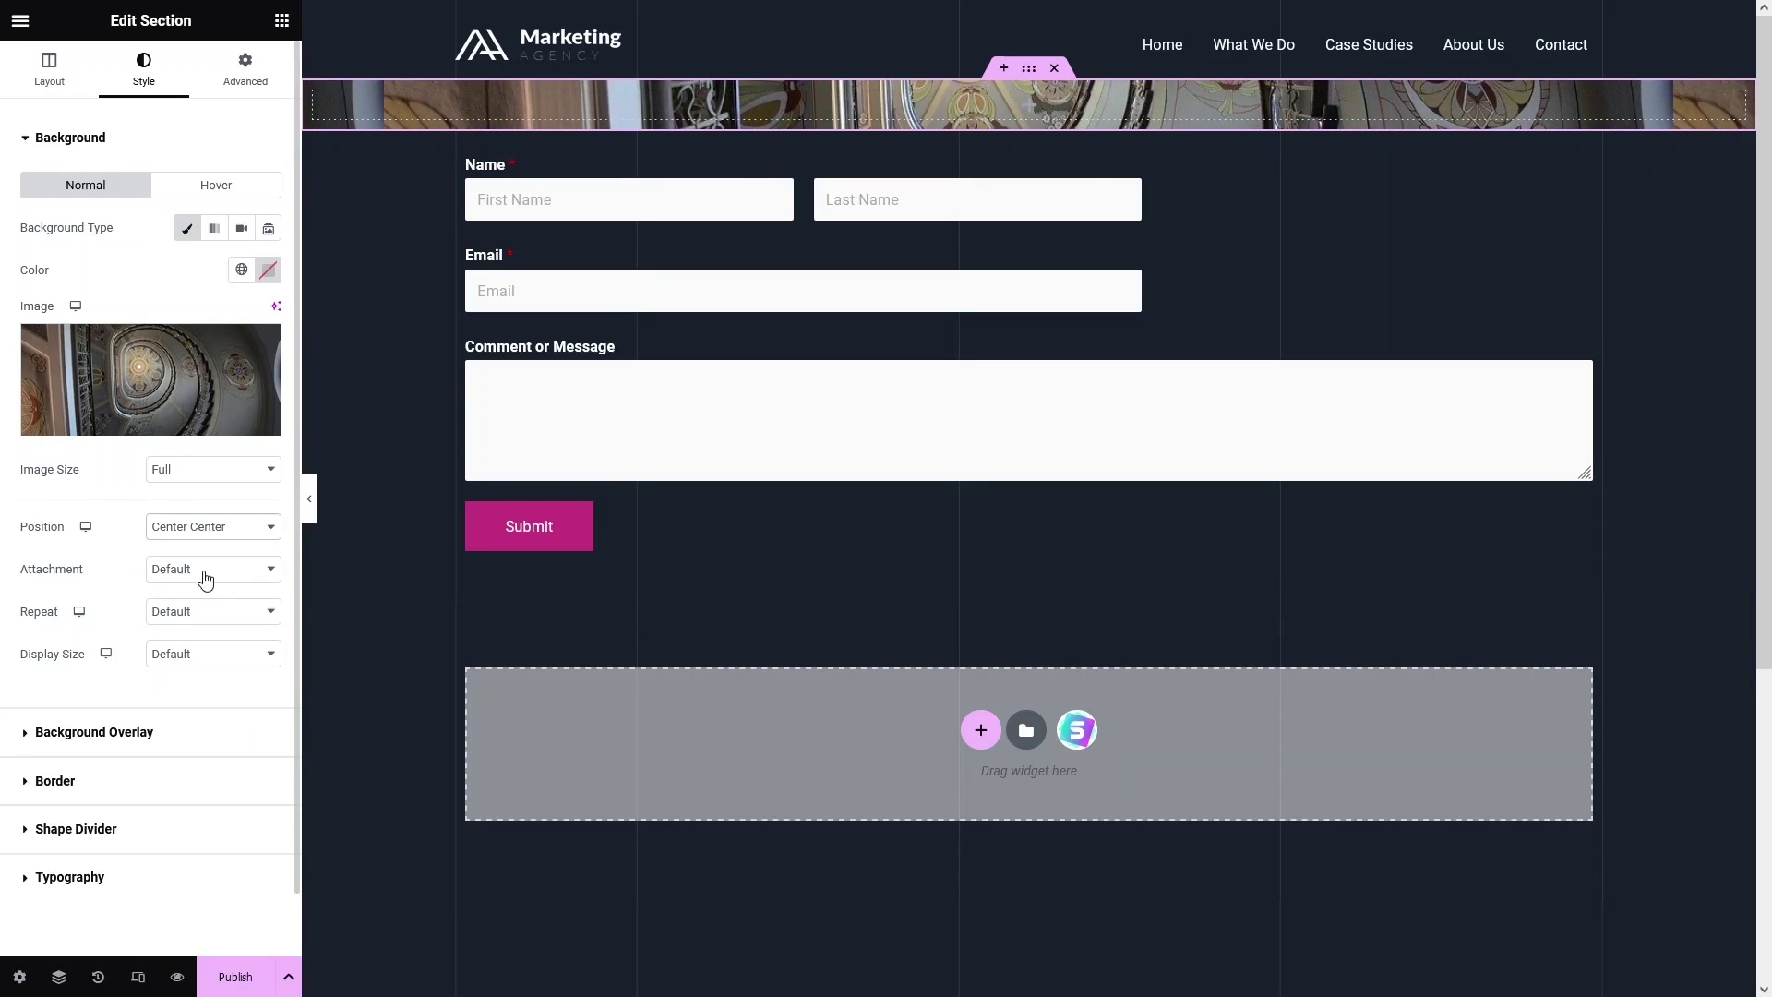
left_click(206, 571)
left_click(181, 637)
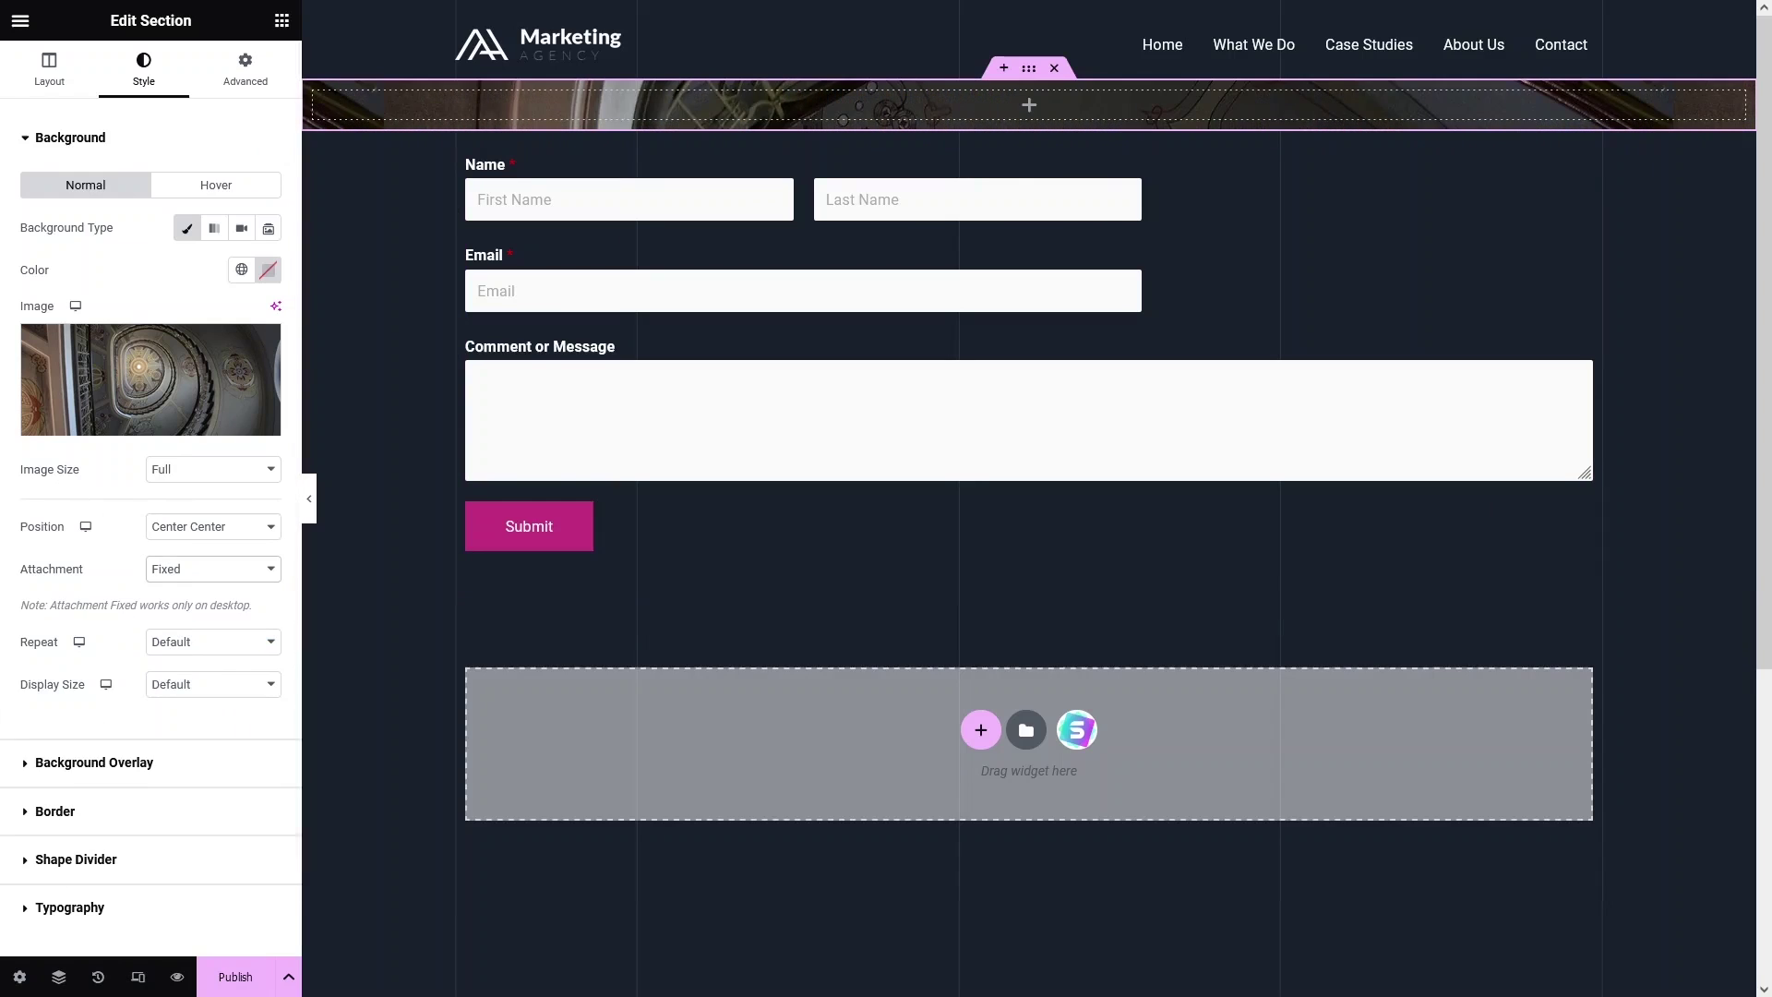
left_click(50, 62)
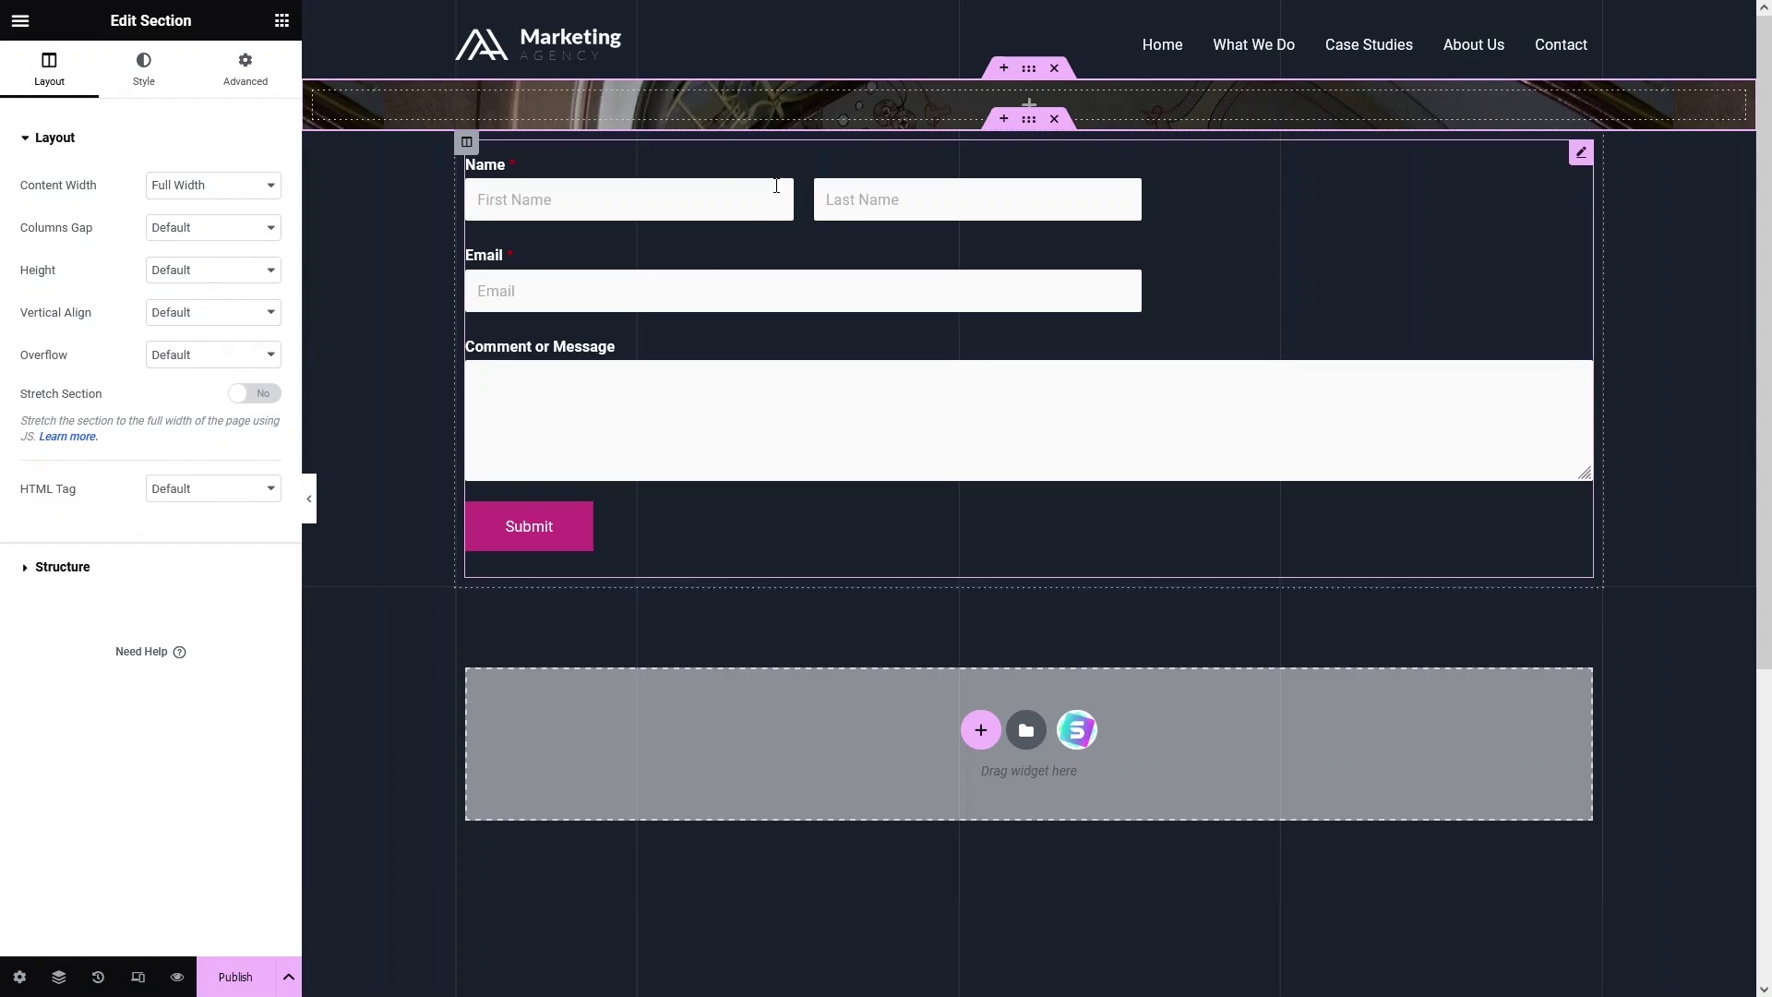
Add a centred 'Contact us' heading to the banner with text colour #FFFFFF
left_click(281, 21)
left_click_drag(221, 333, 988, 83)
left_click_drag(171, 211, 26, 211)
type("Contact us")
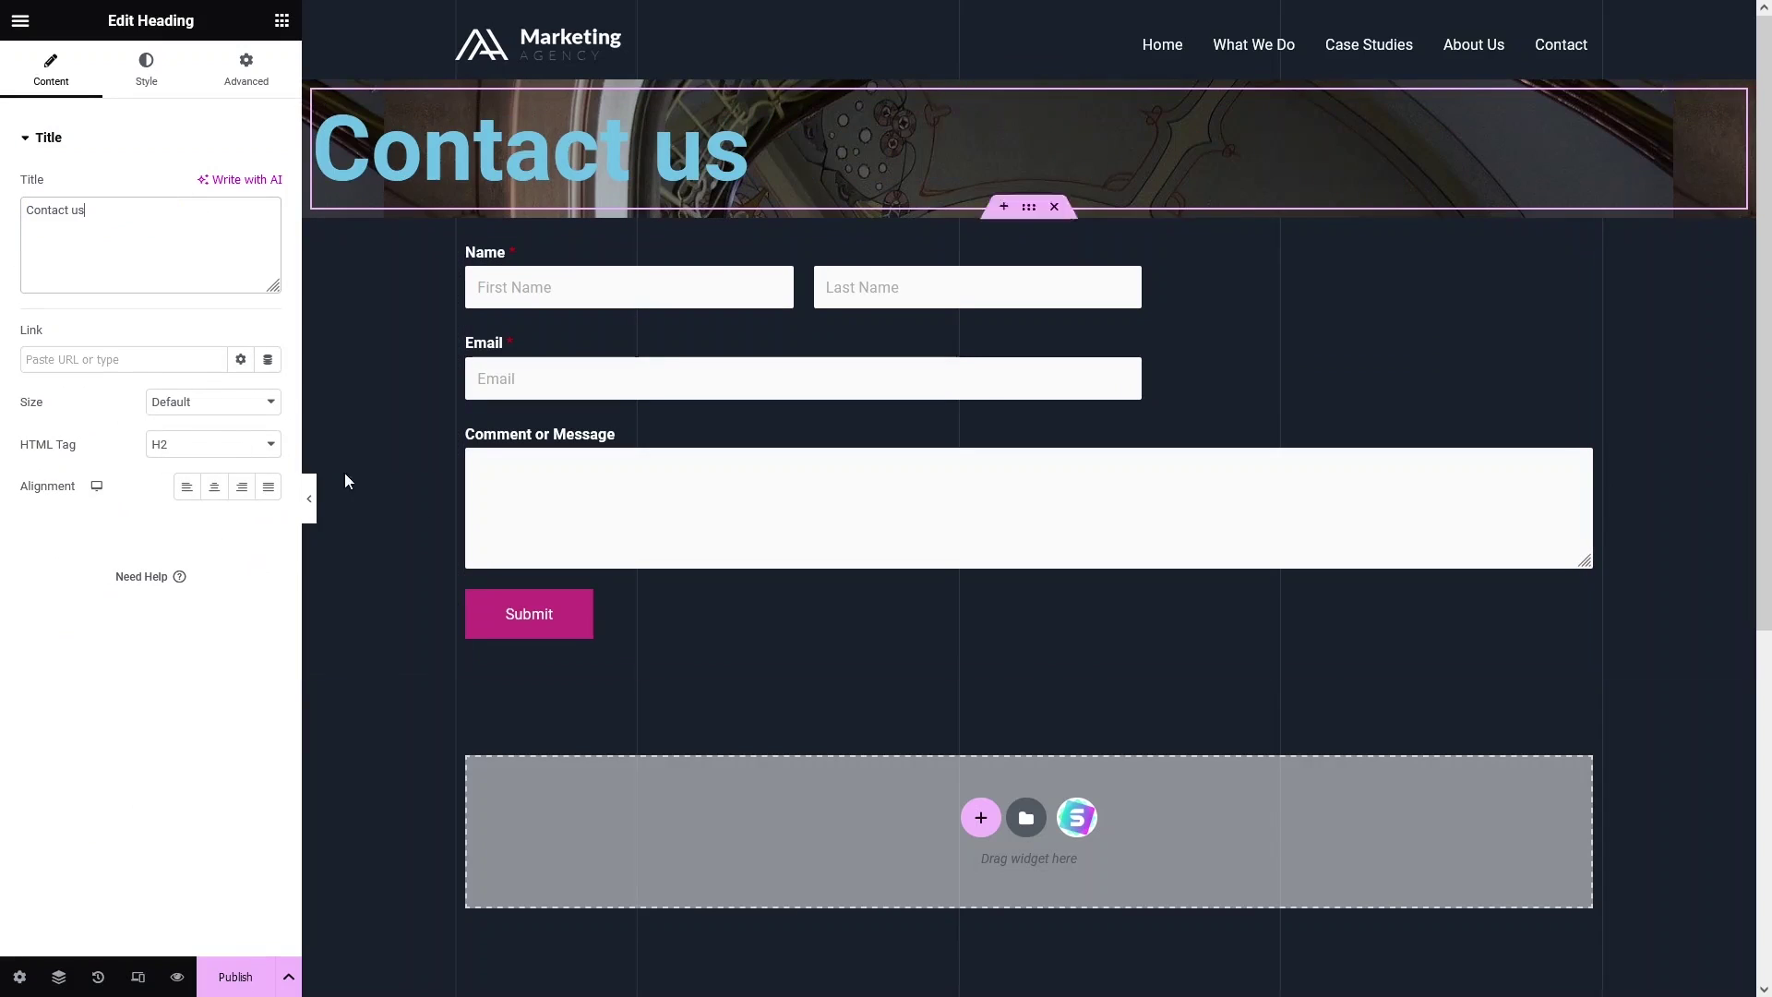
left_click(223, 496)
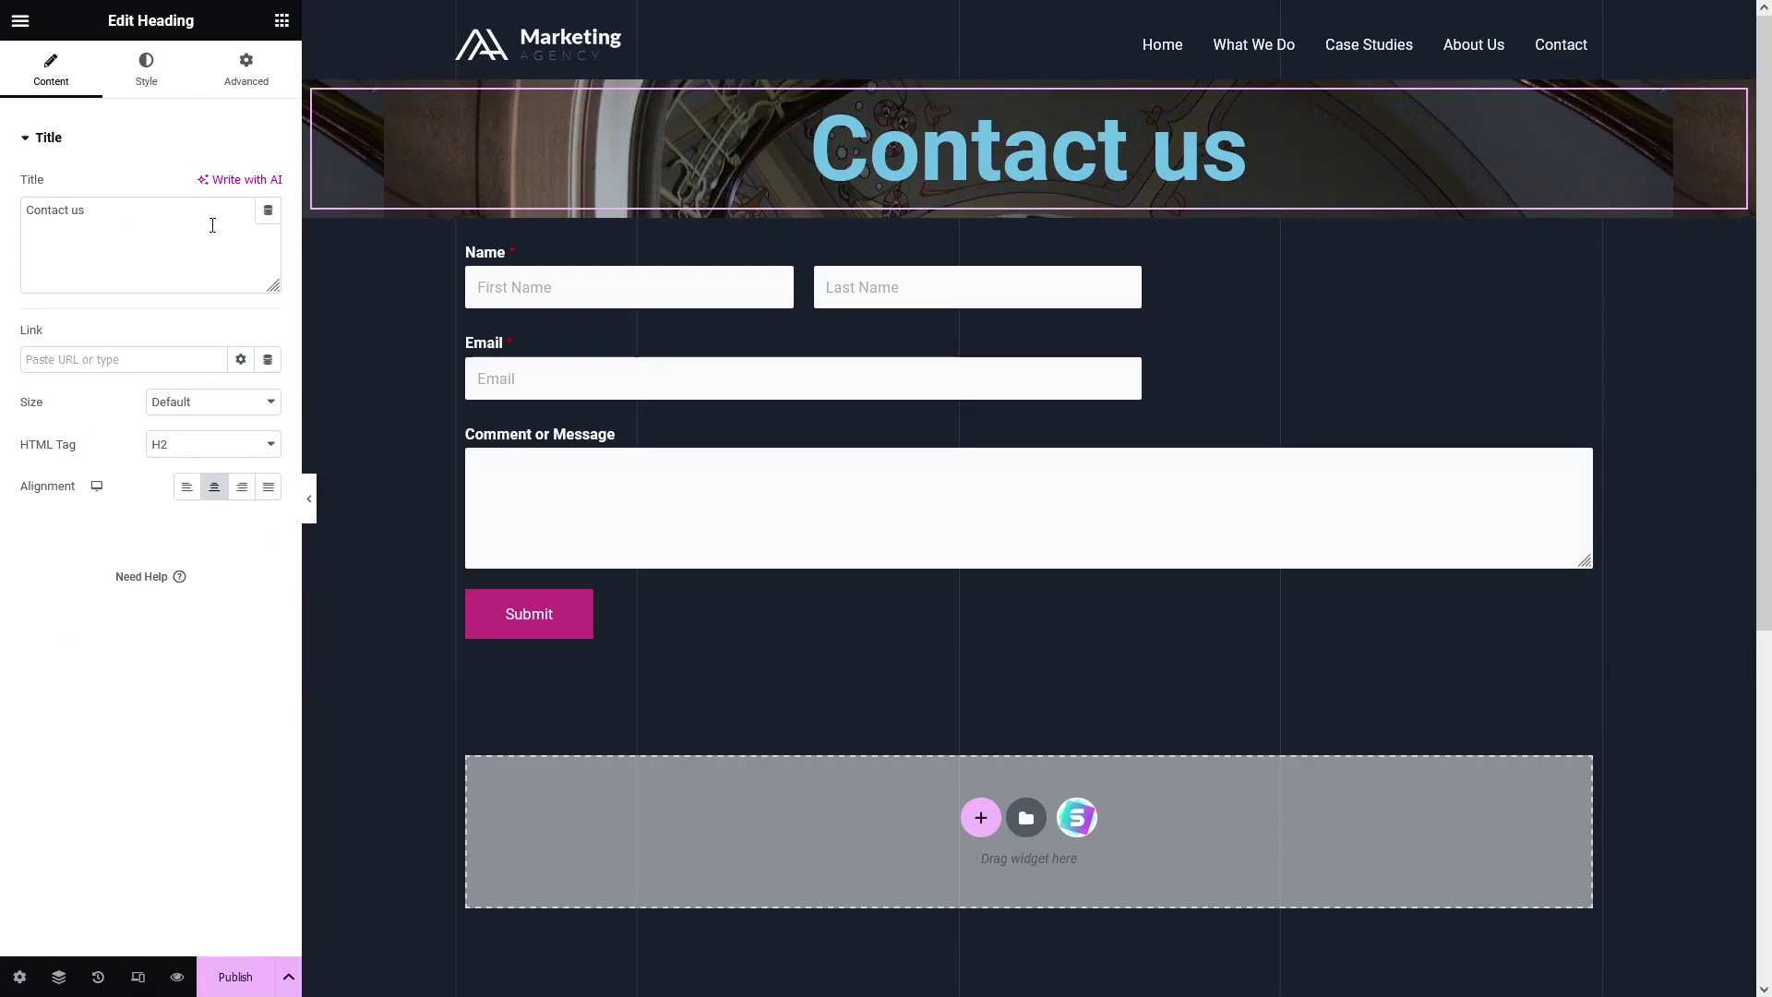
left_click(146, 70)
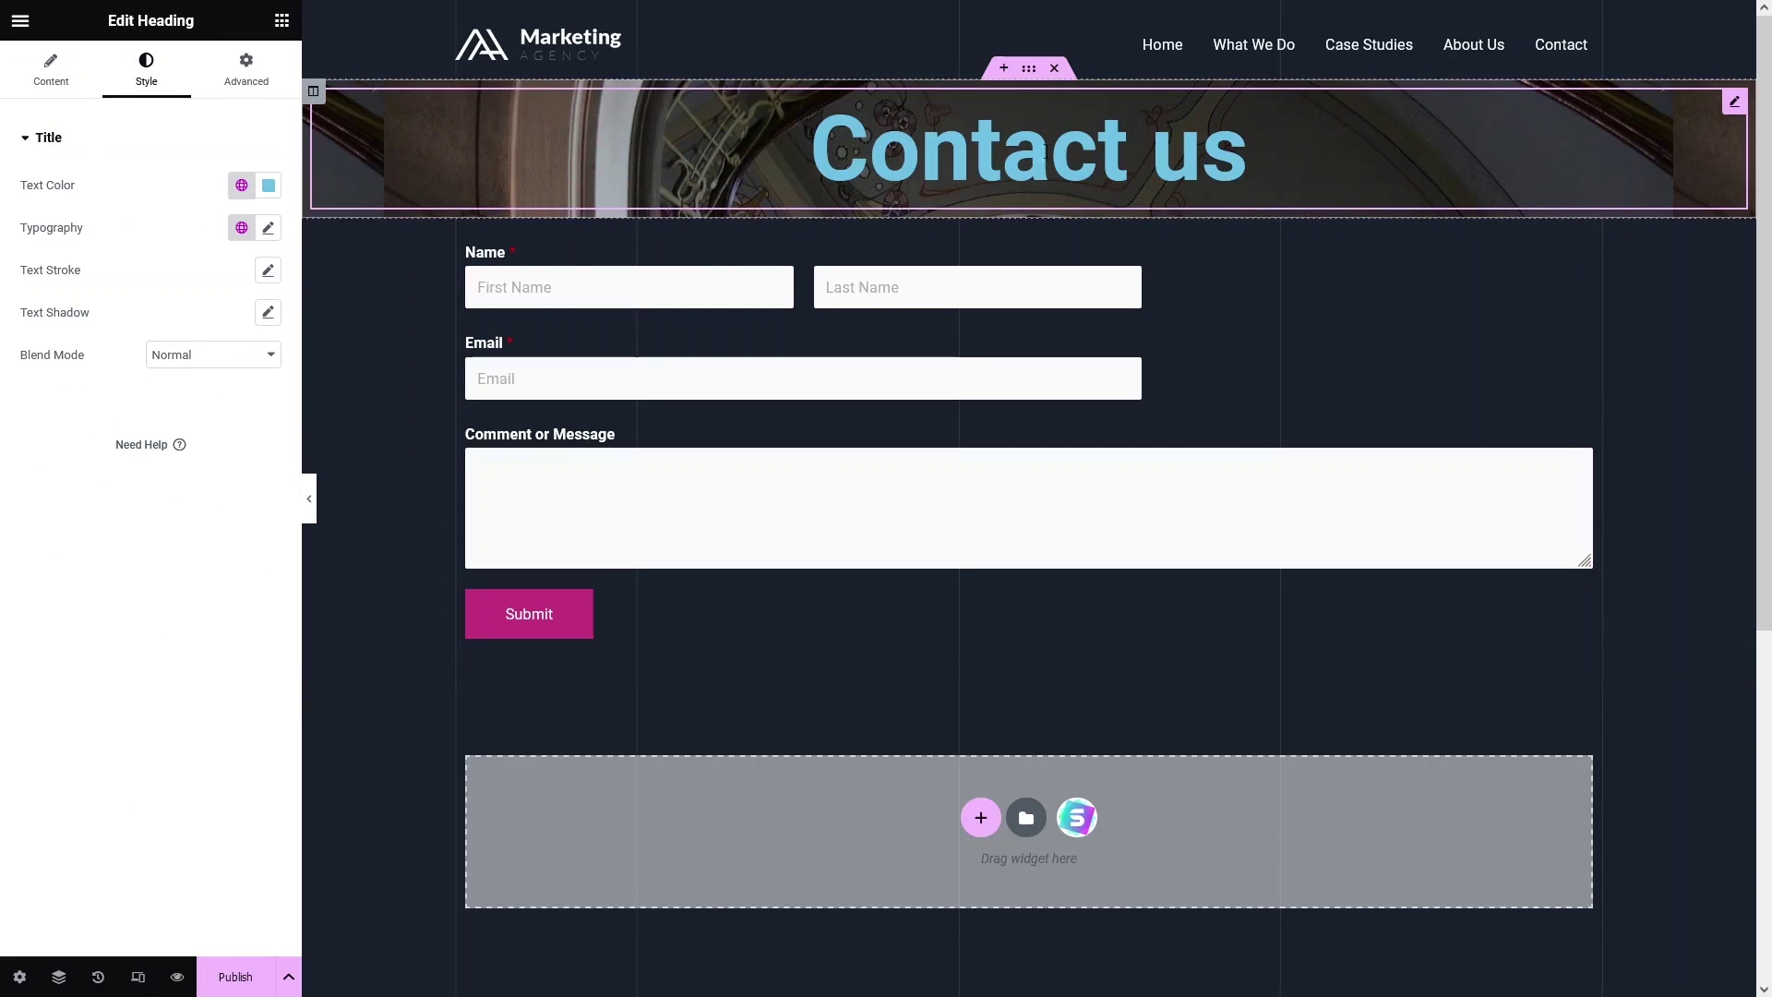
left_click(269, 186)
type("#FFFFFF")
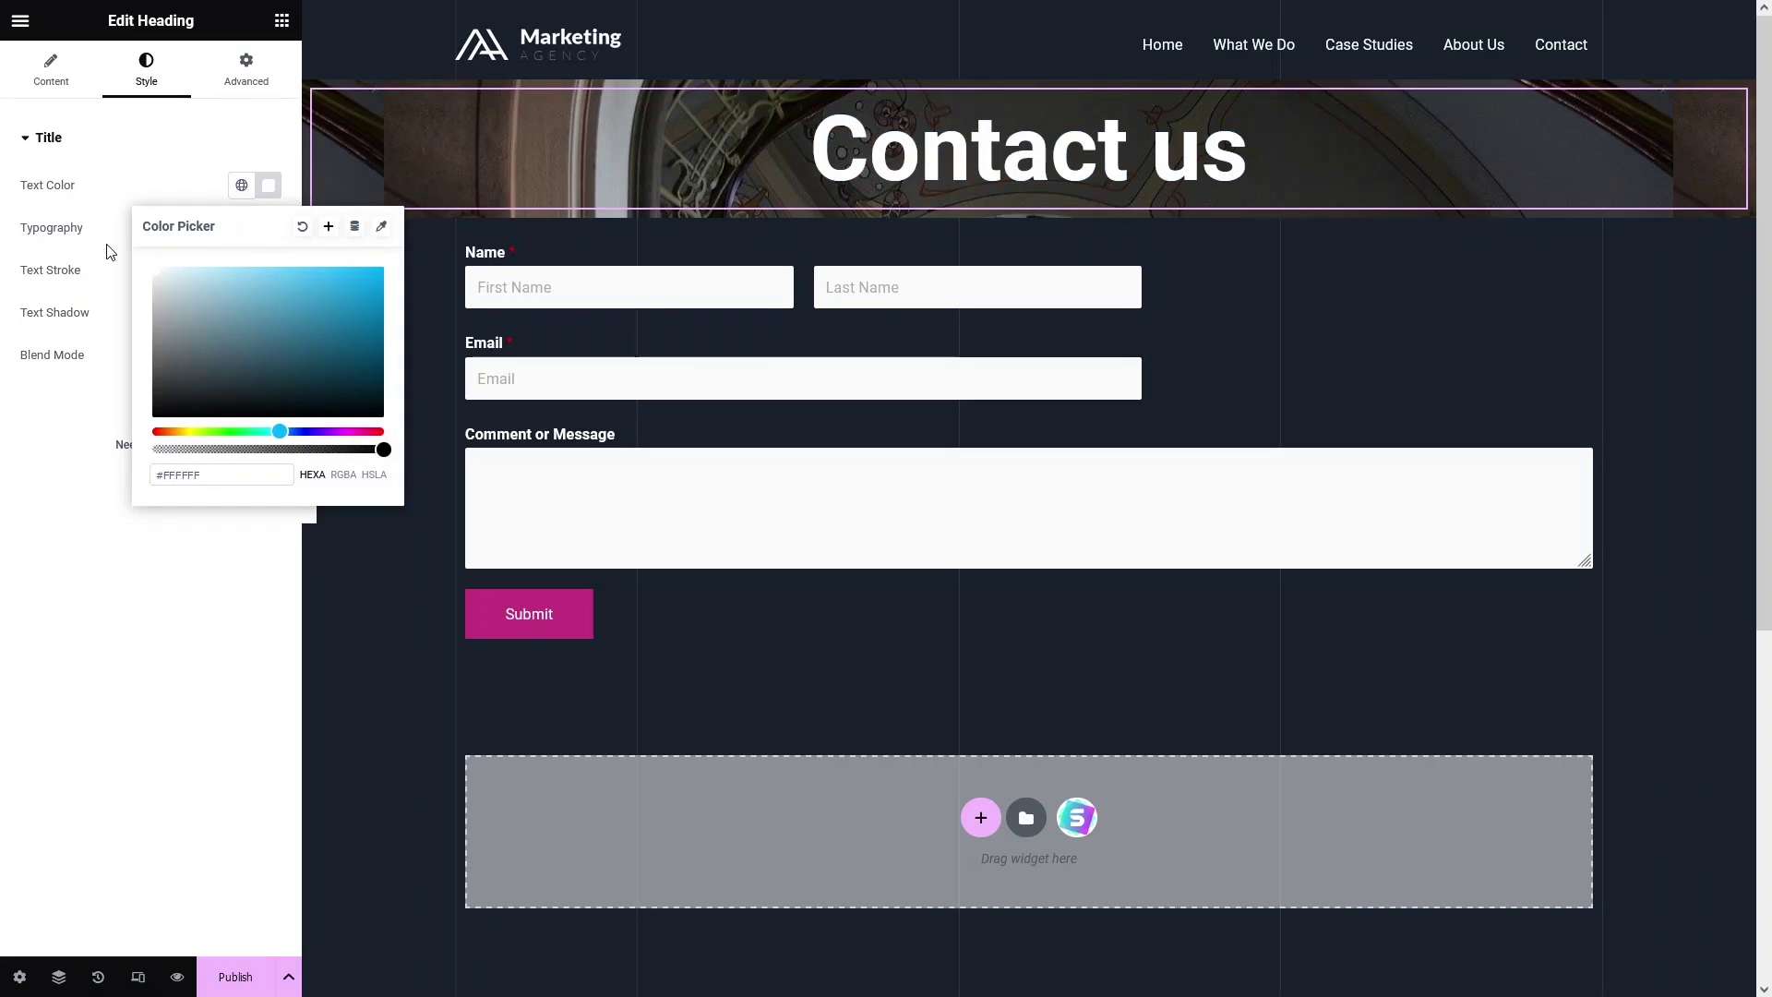
left_click(106, 524)
left_click(517, 189)
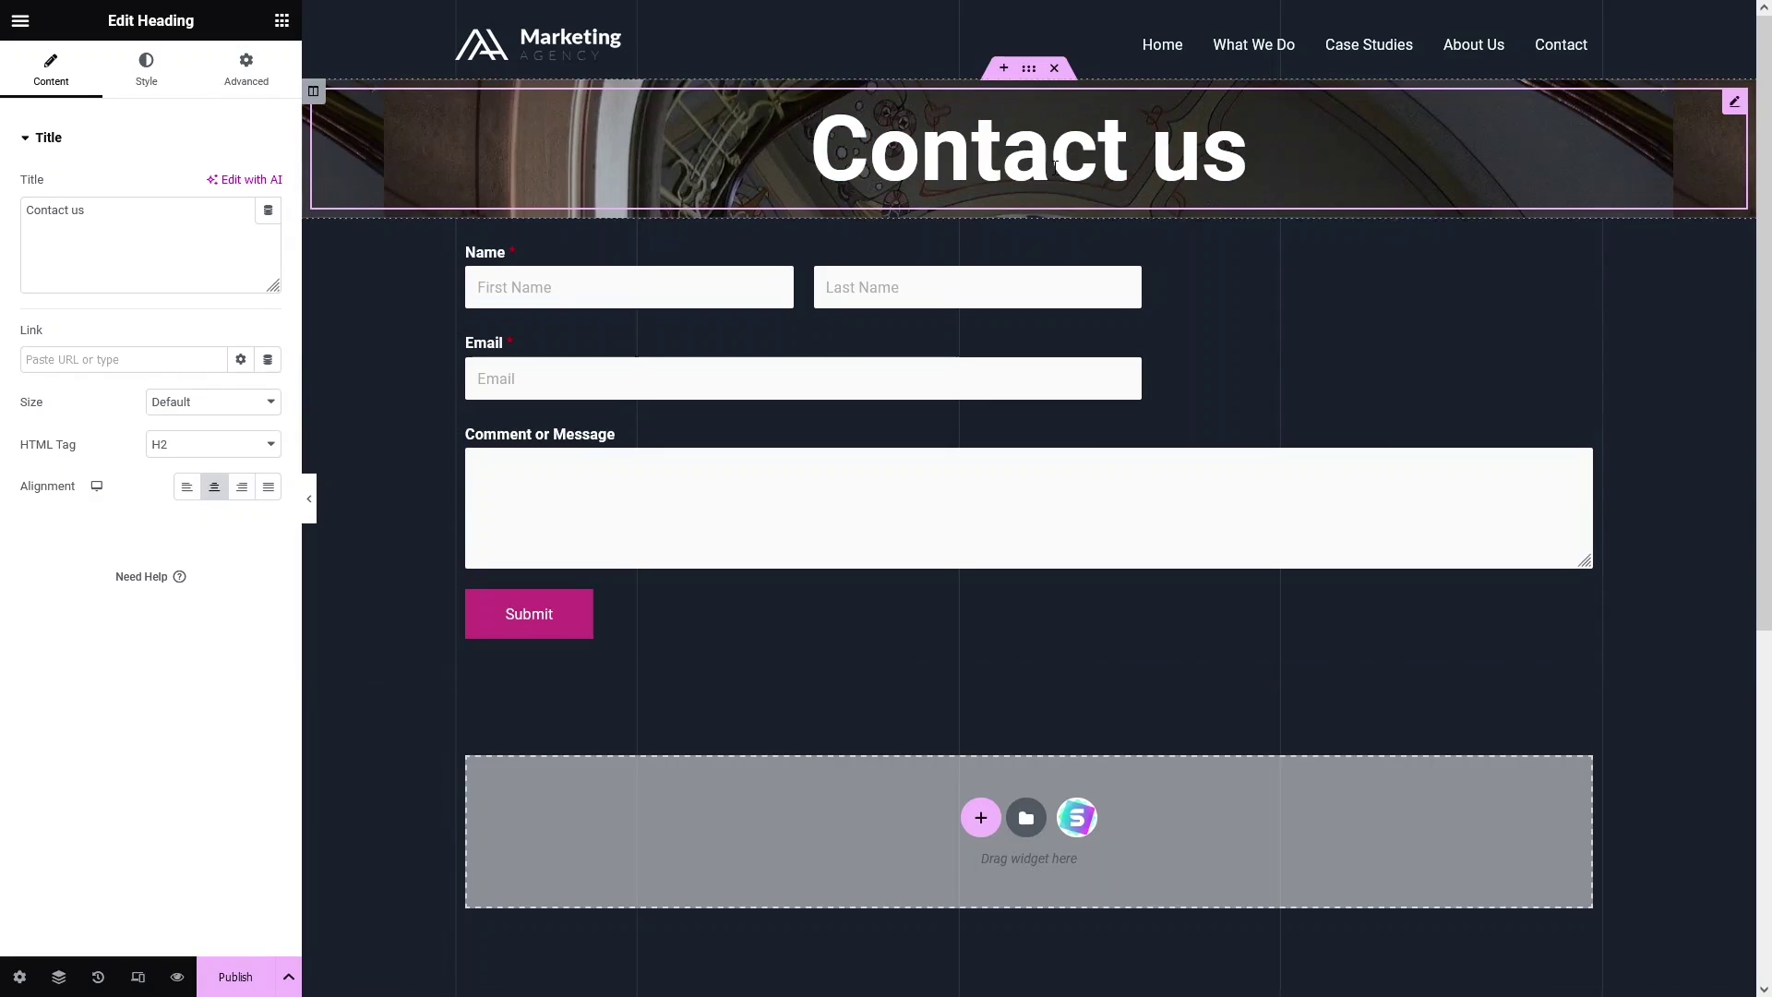
left_click(1028, 68)
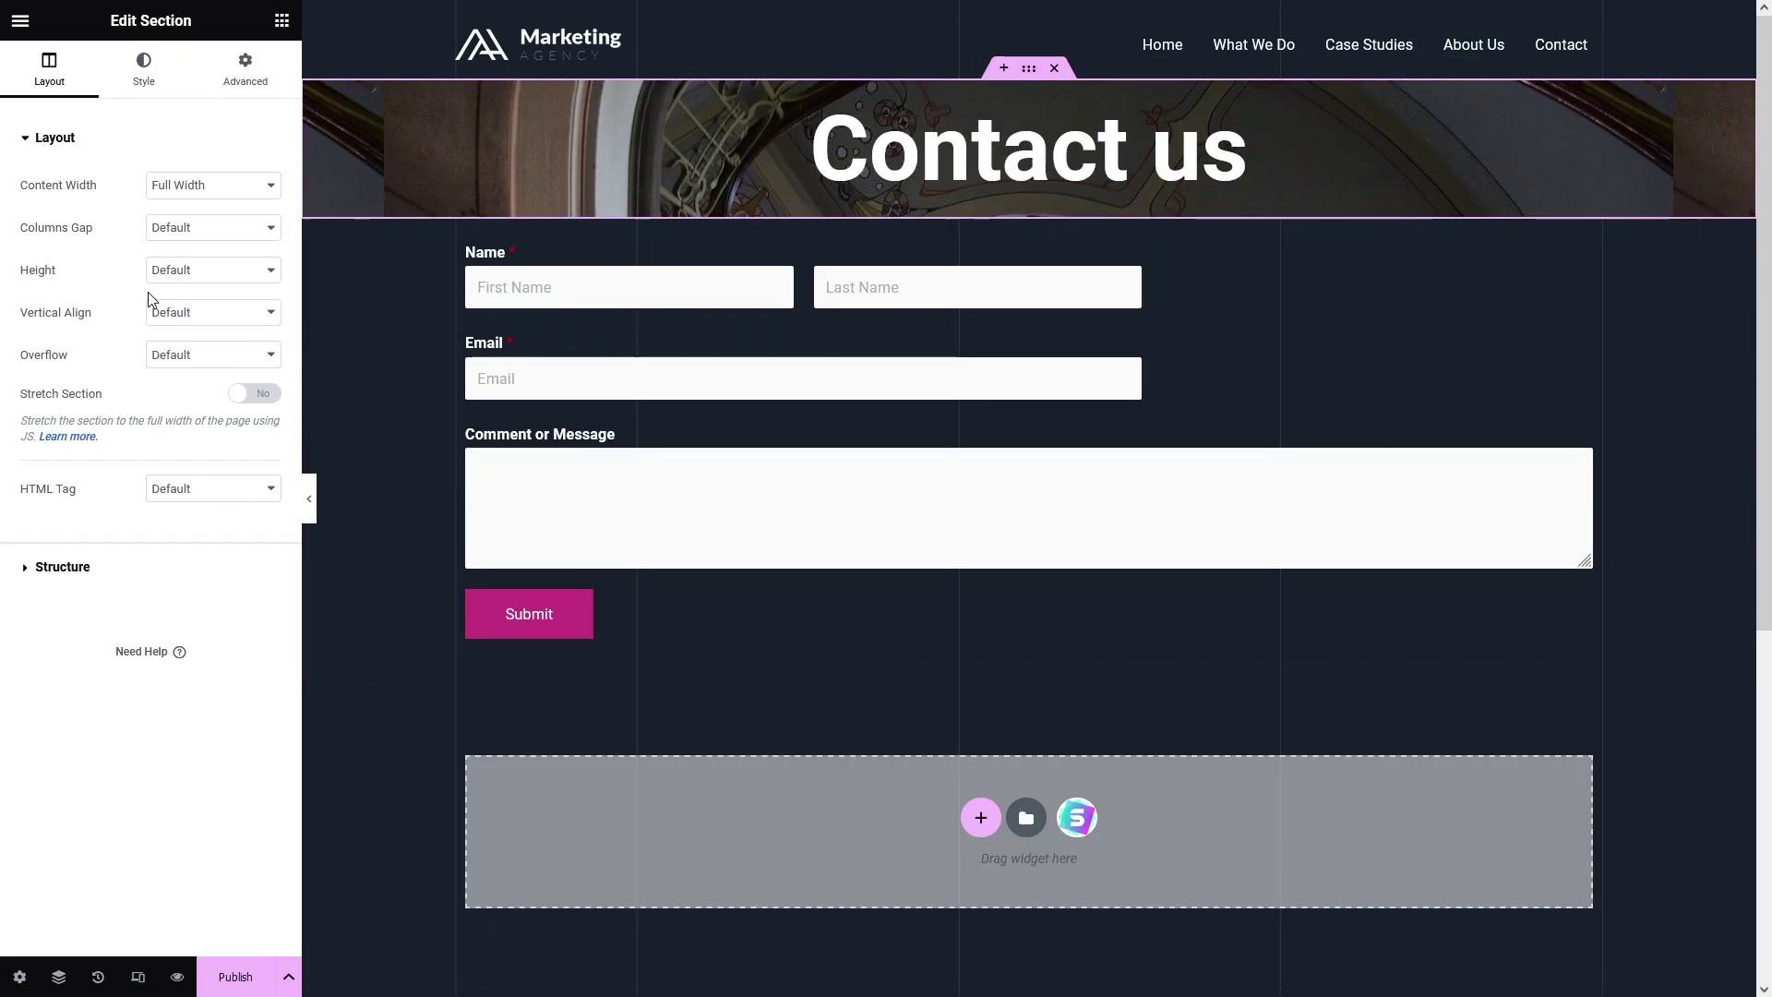
Give the banner a 400 px minimum height and a classic background overlay
left_click(164, 270)
left_click(175, 341)
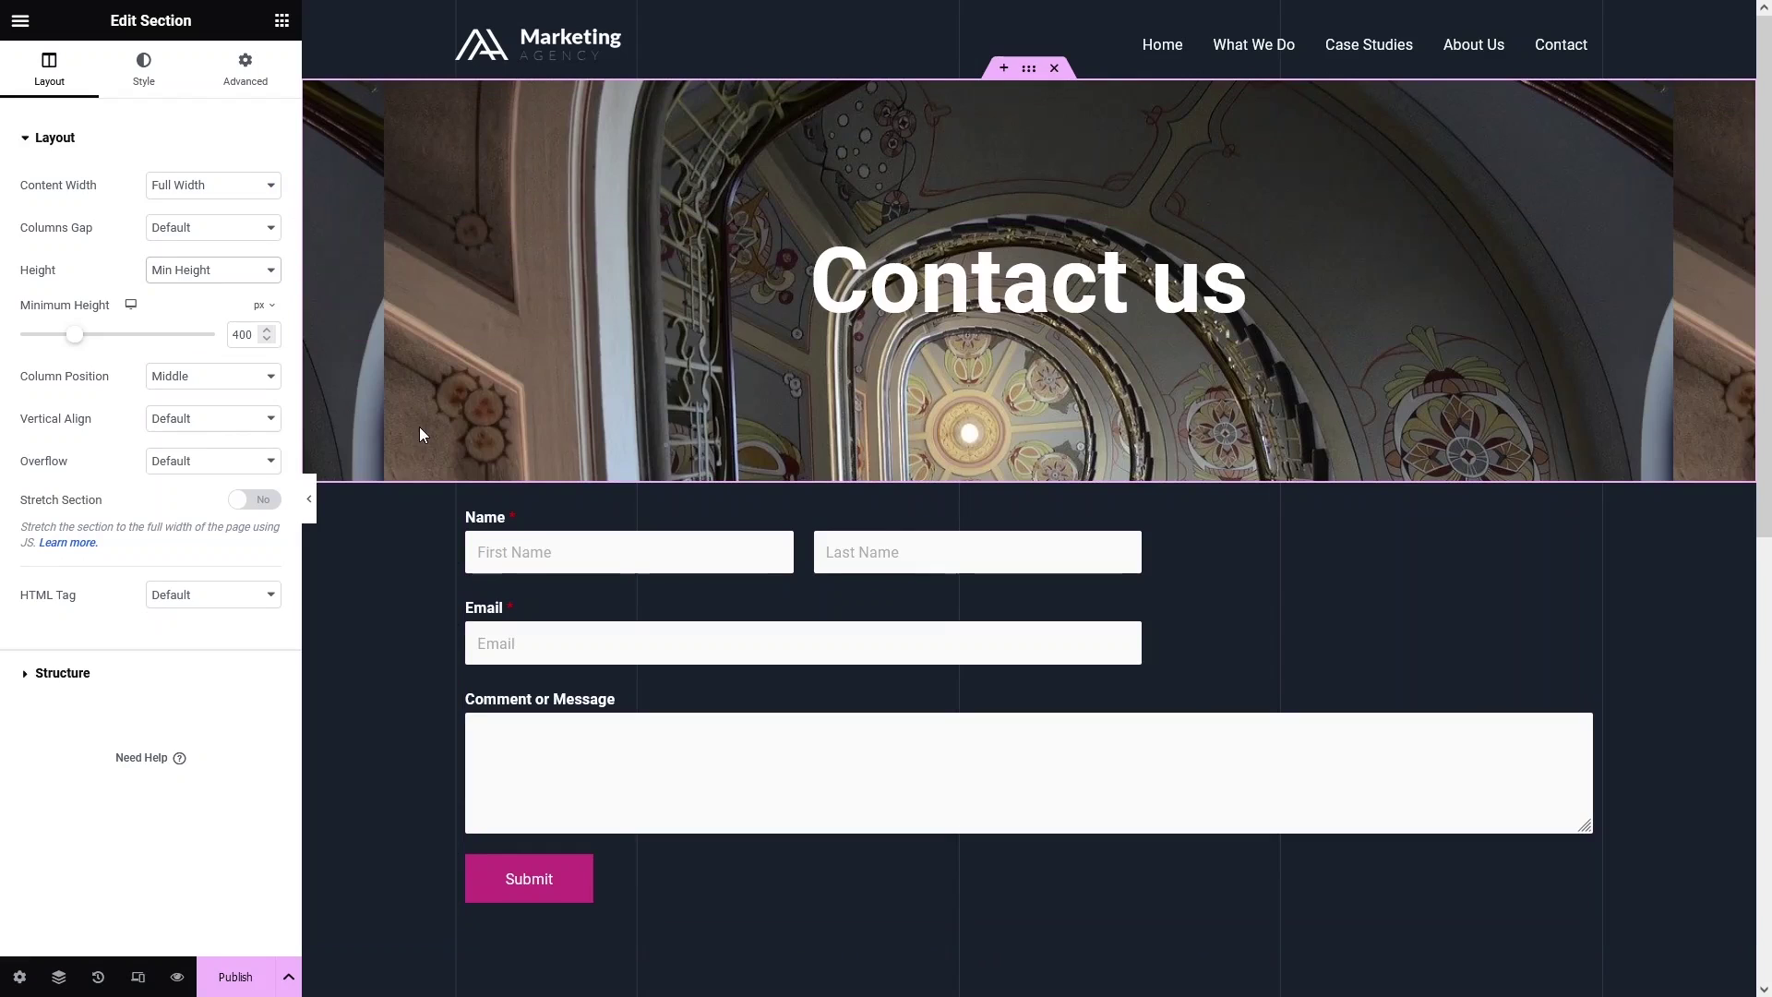
left_click(143, 69)
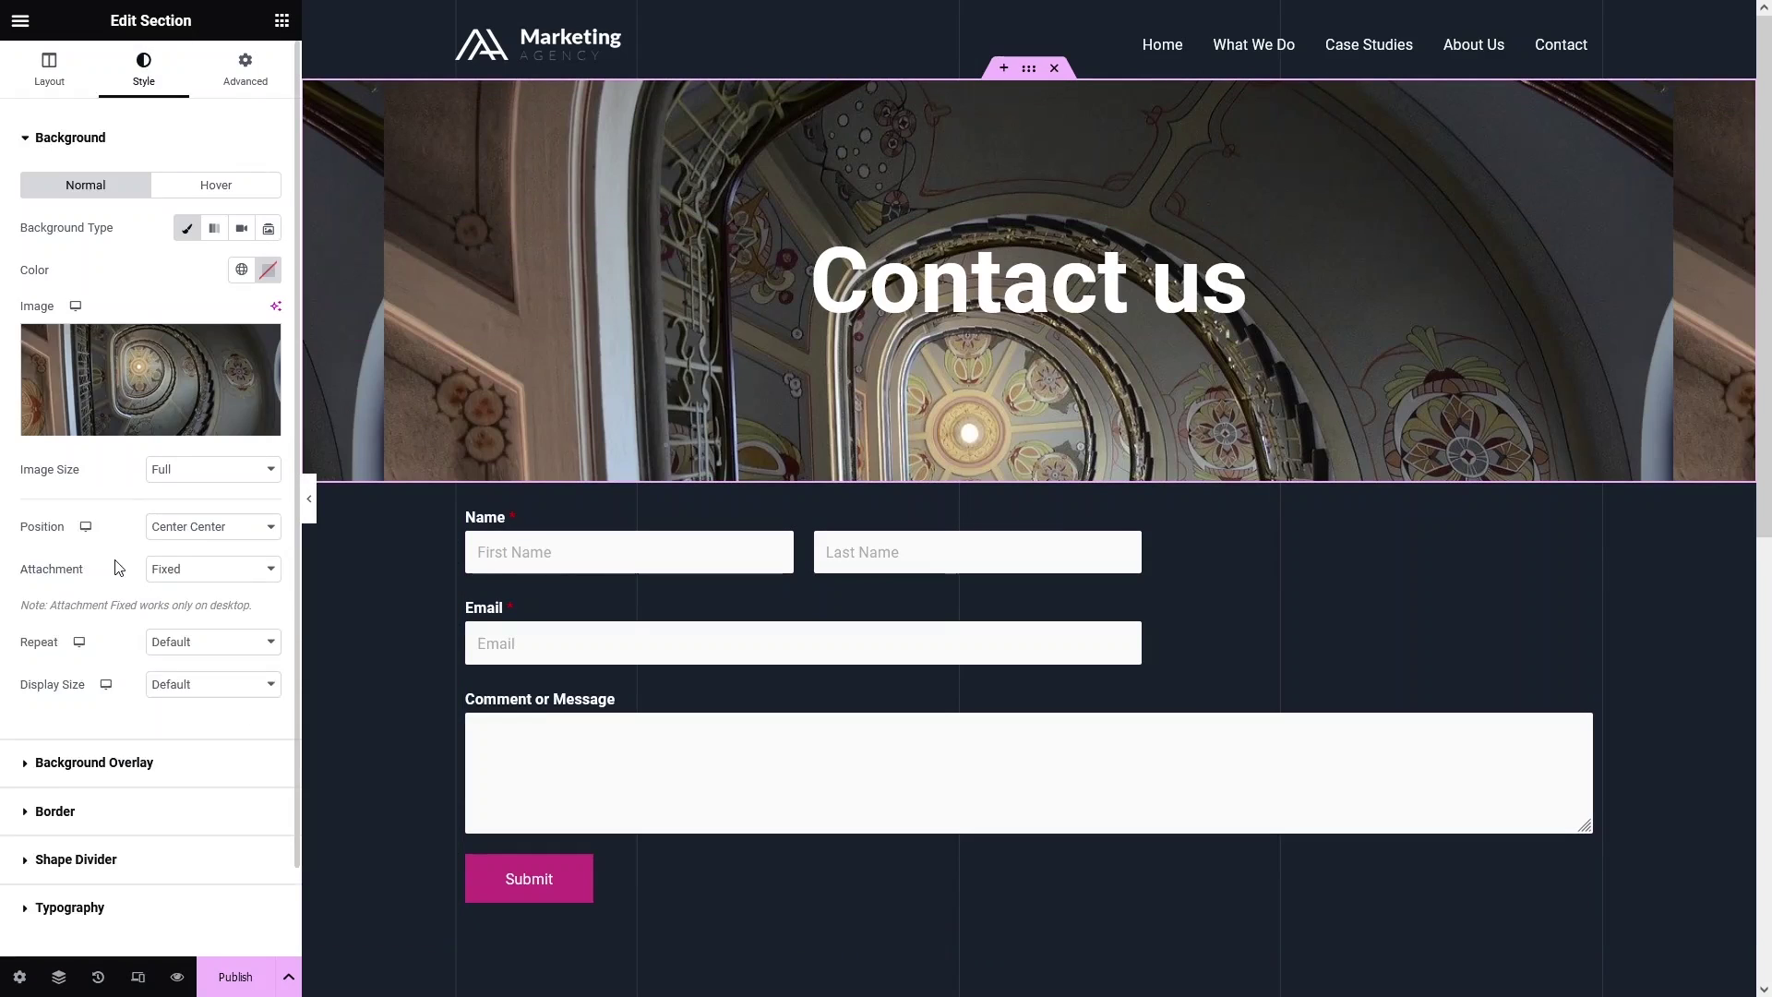
scroll(146, 591, "down", 1)
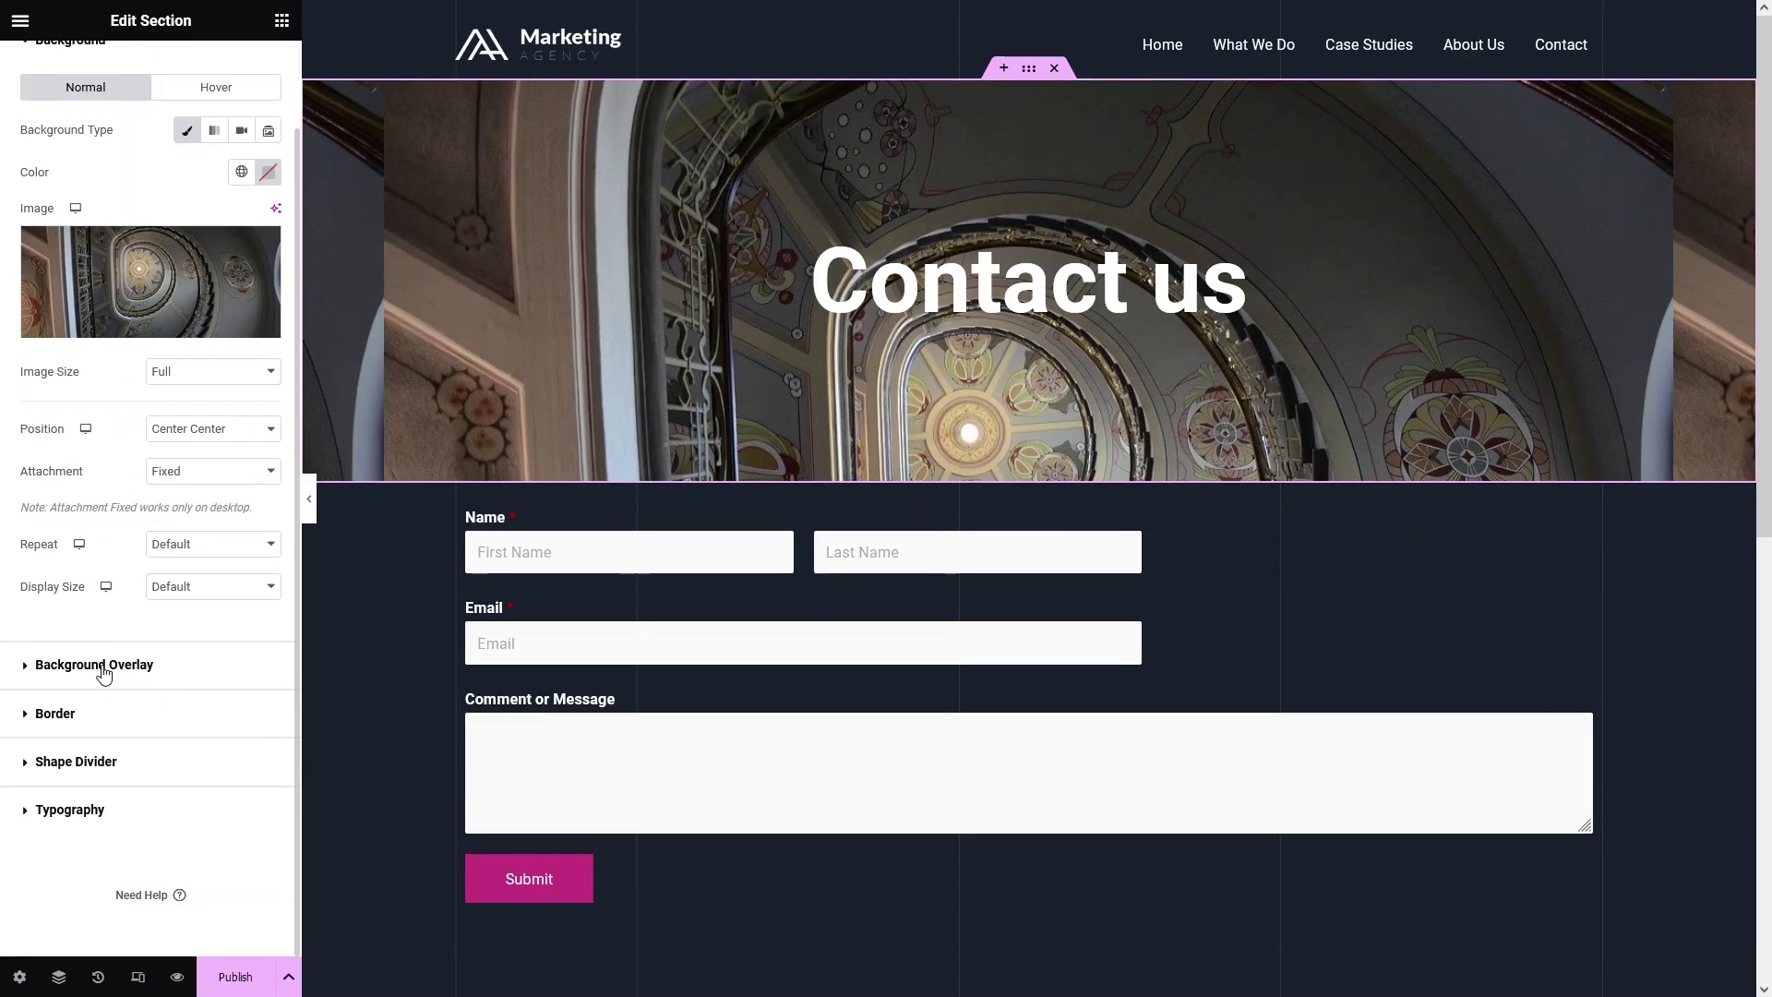
left_click(221, 687)
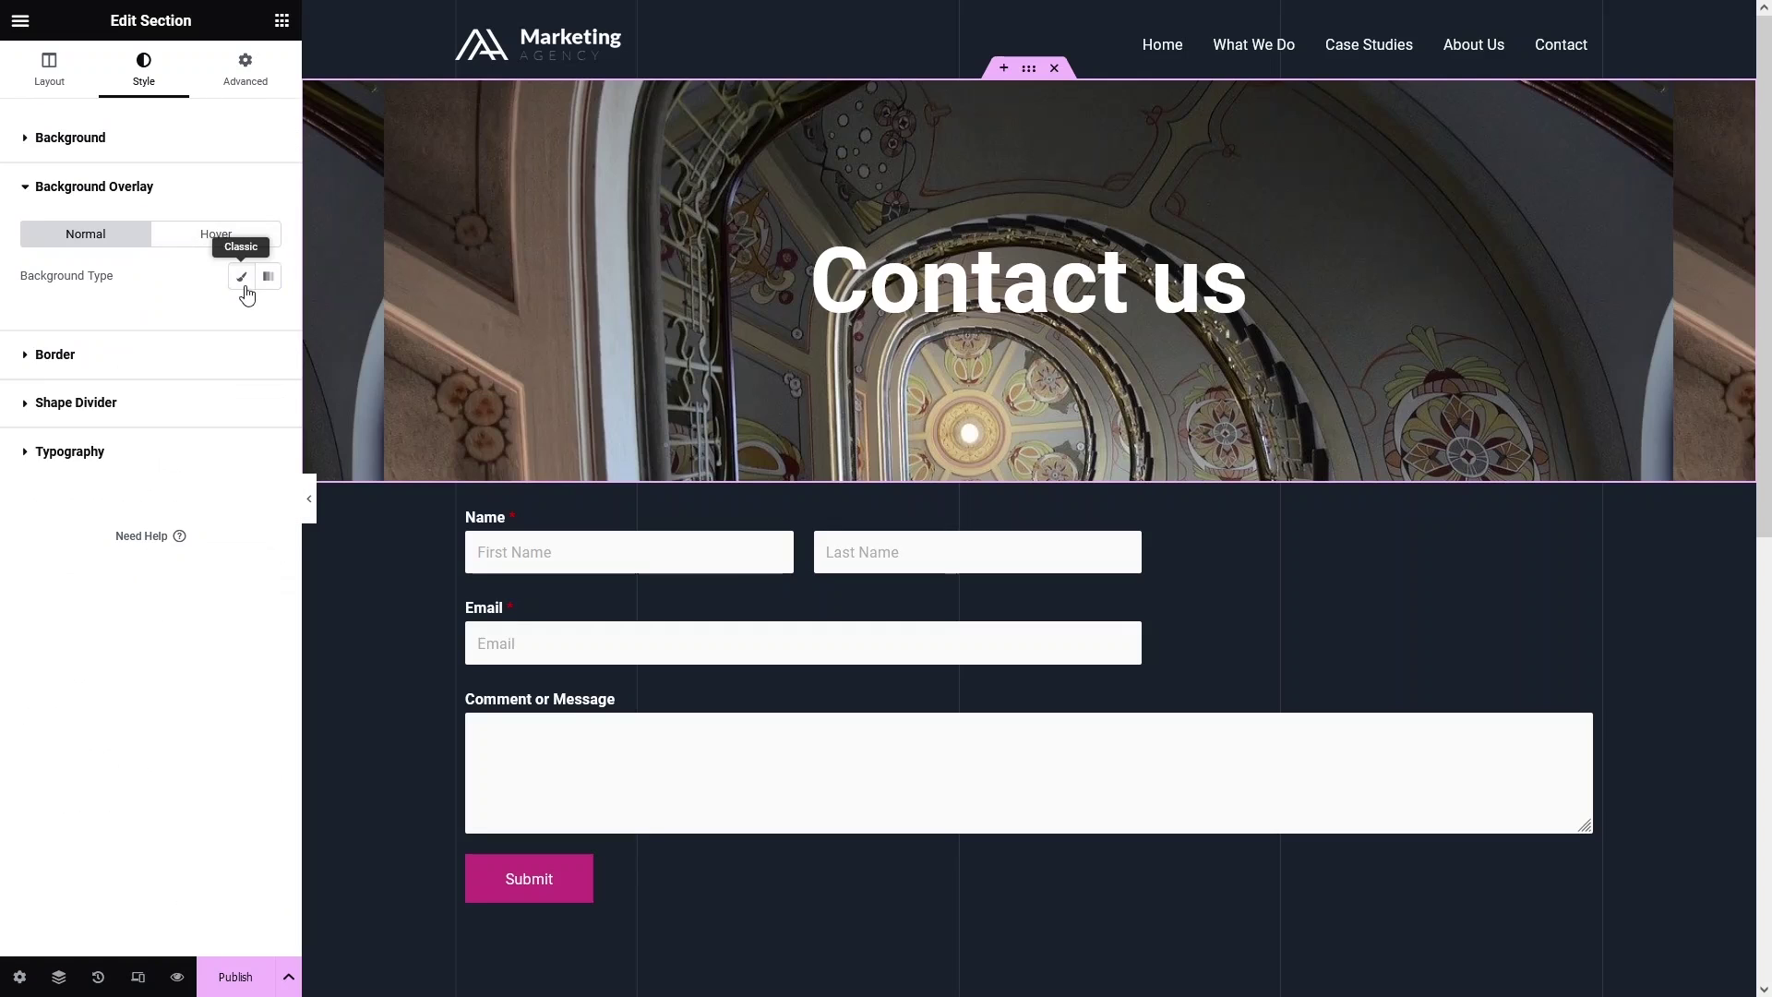
left_click(241, 279)
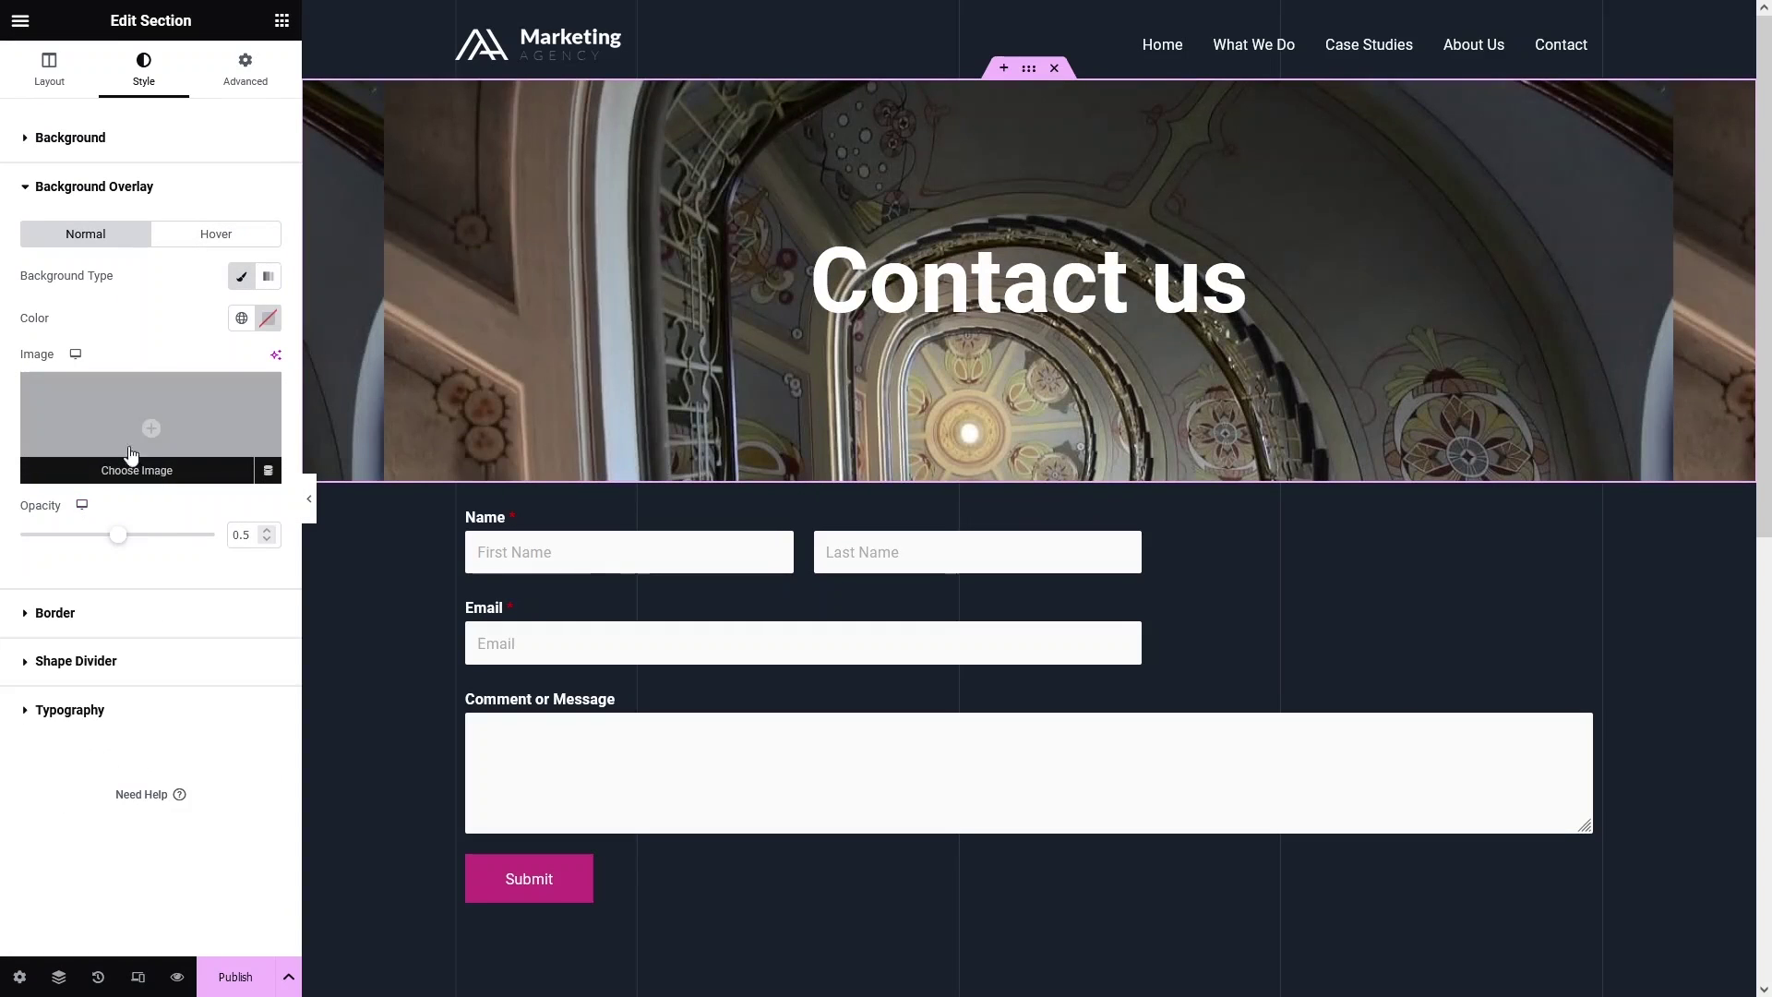
Make the banner overlay black (#000000) at about 0.53 opacity
left_click(241, 319)
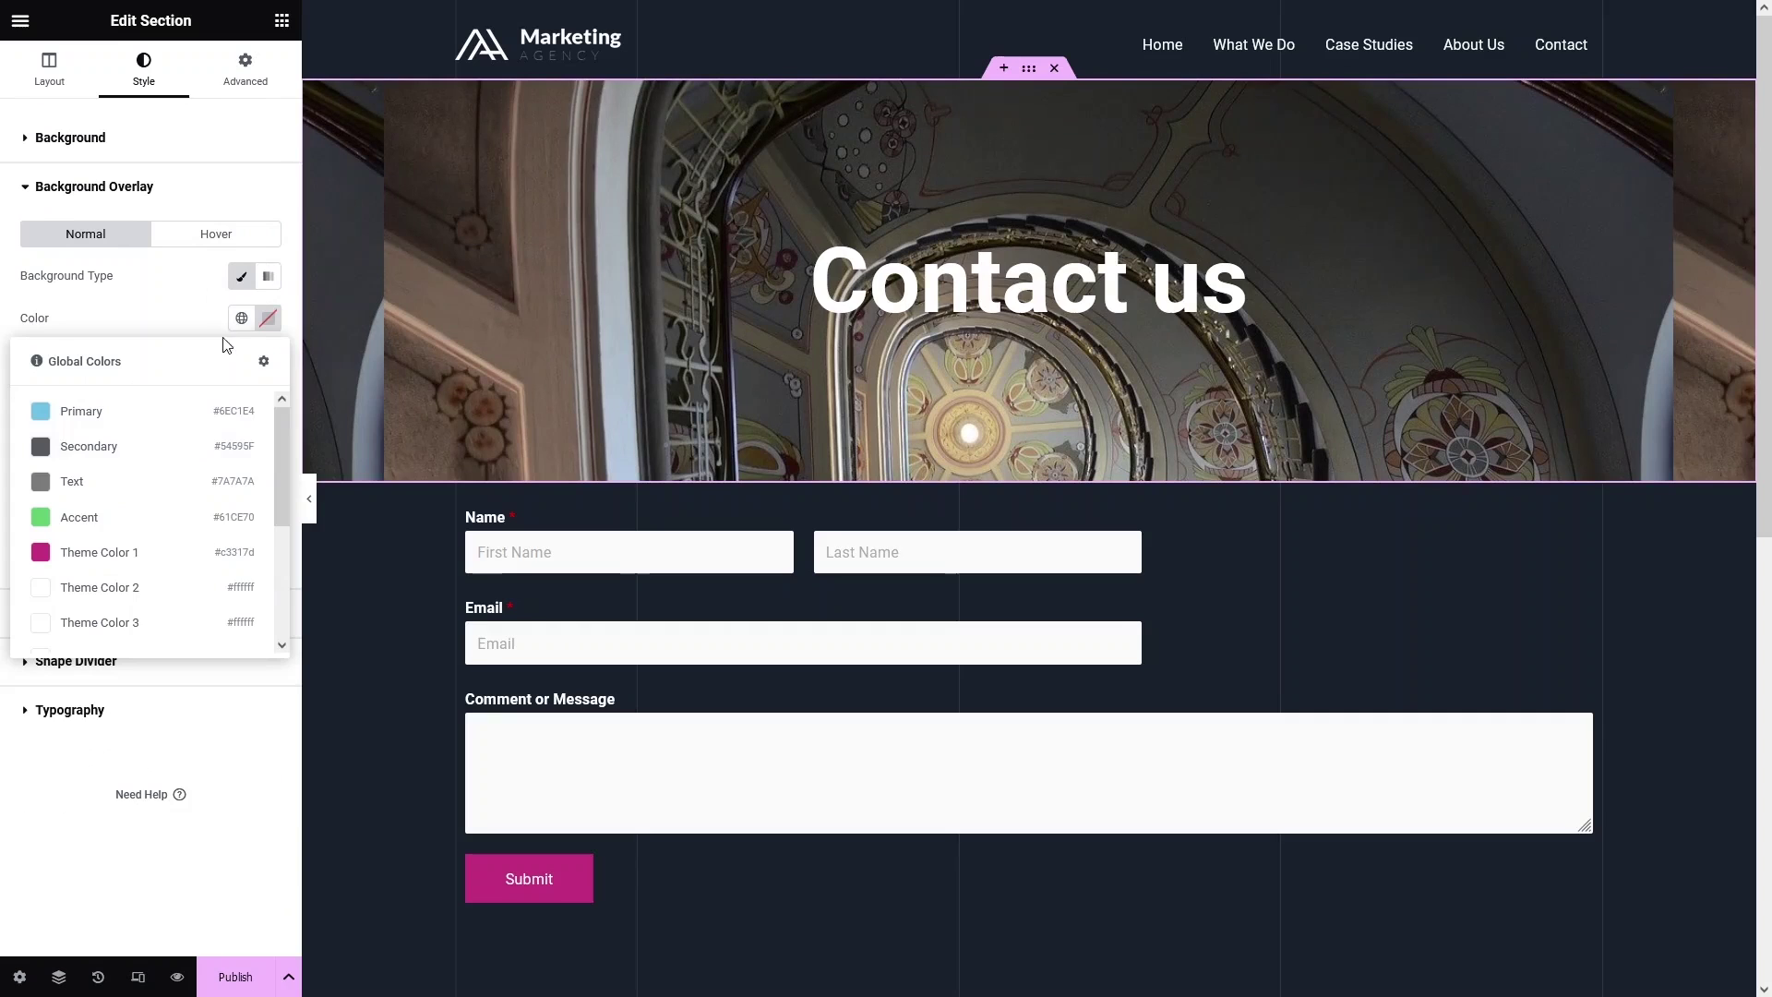
left_click(268, 319)
left_click_drag(198, 467, 129, 598)
left_click(129, 598)
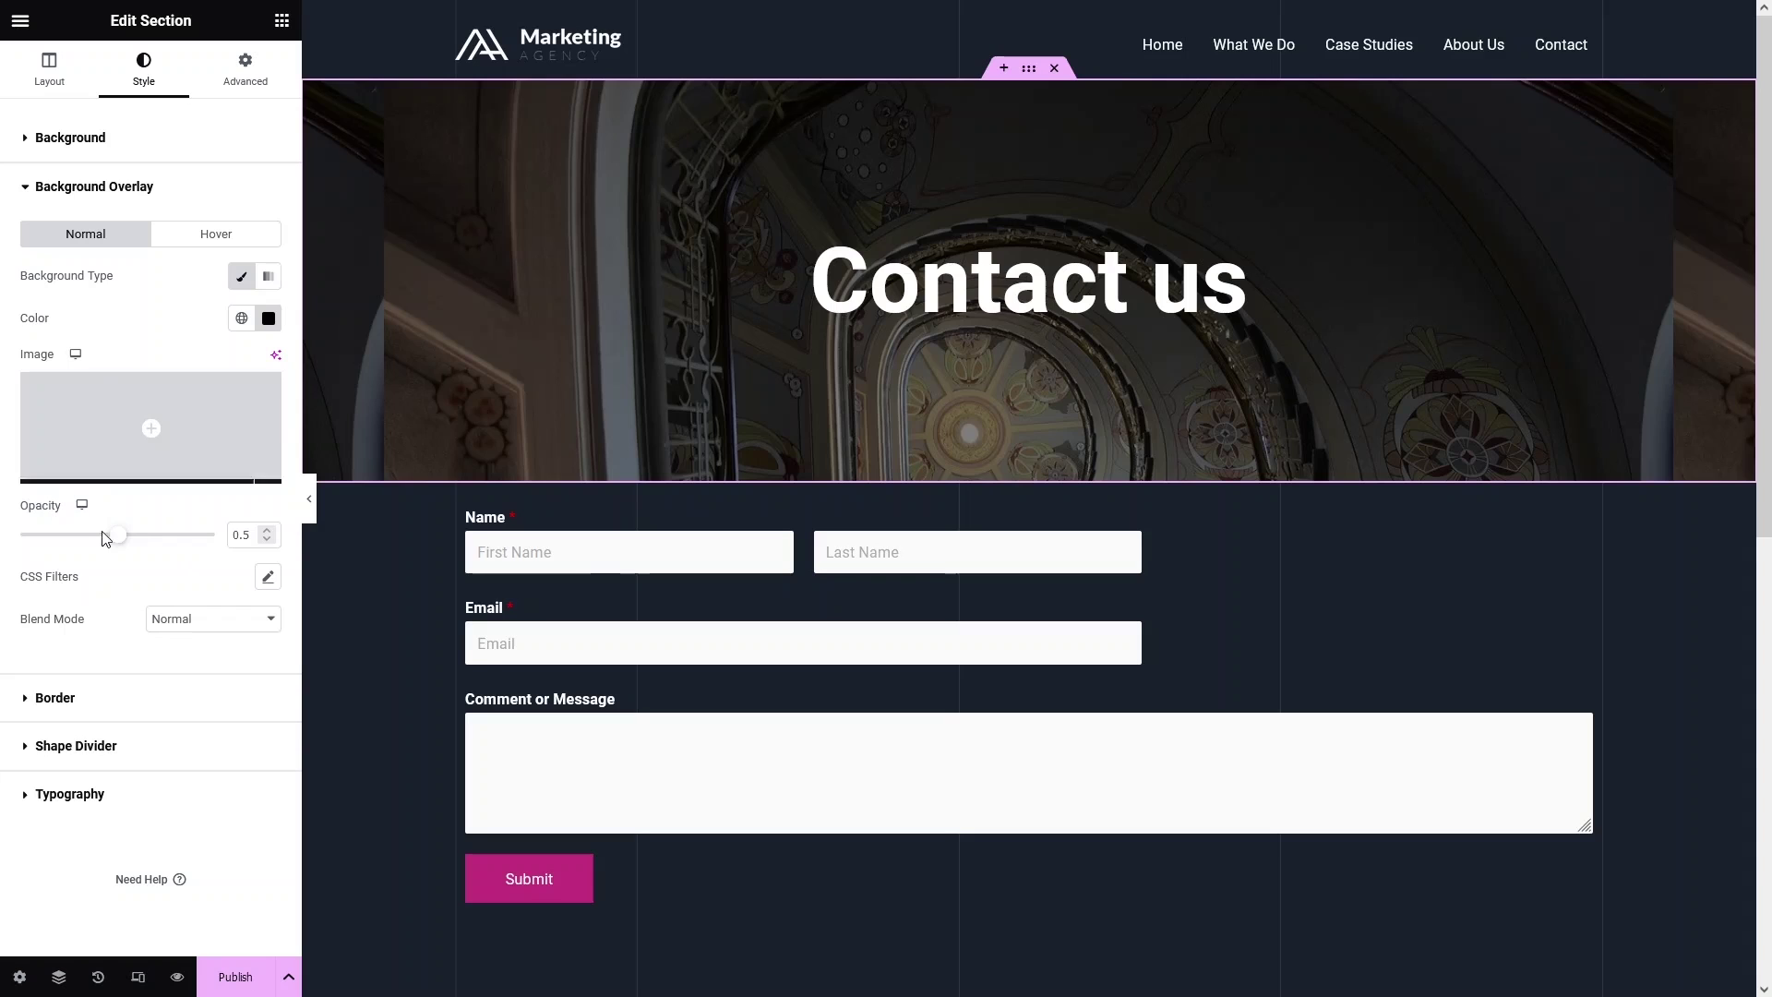
left_click_drag(119, 543, 184, 544)
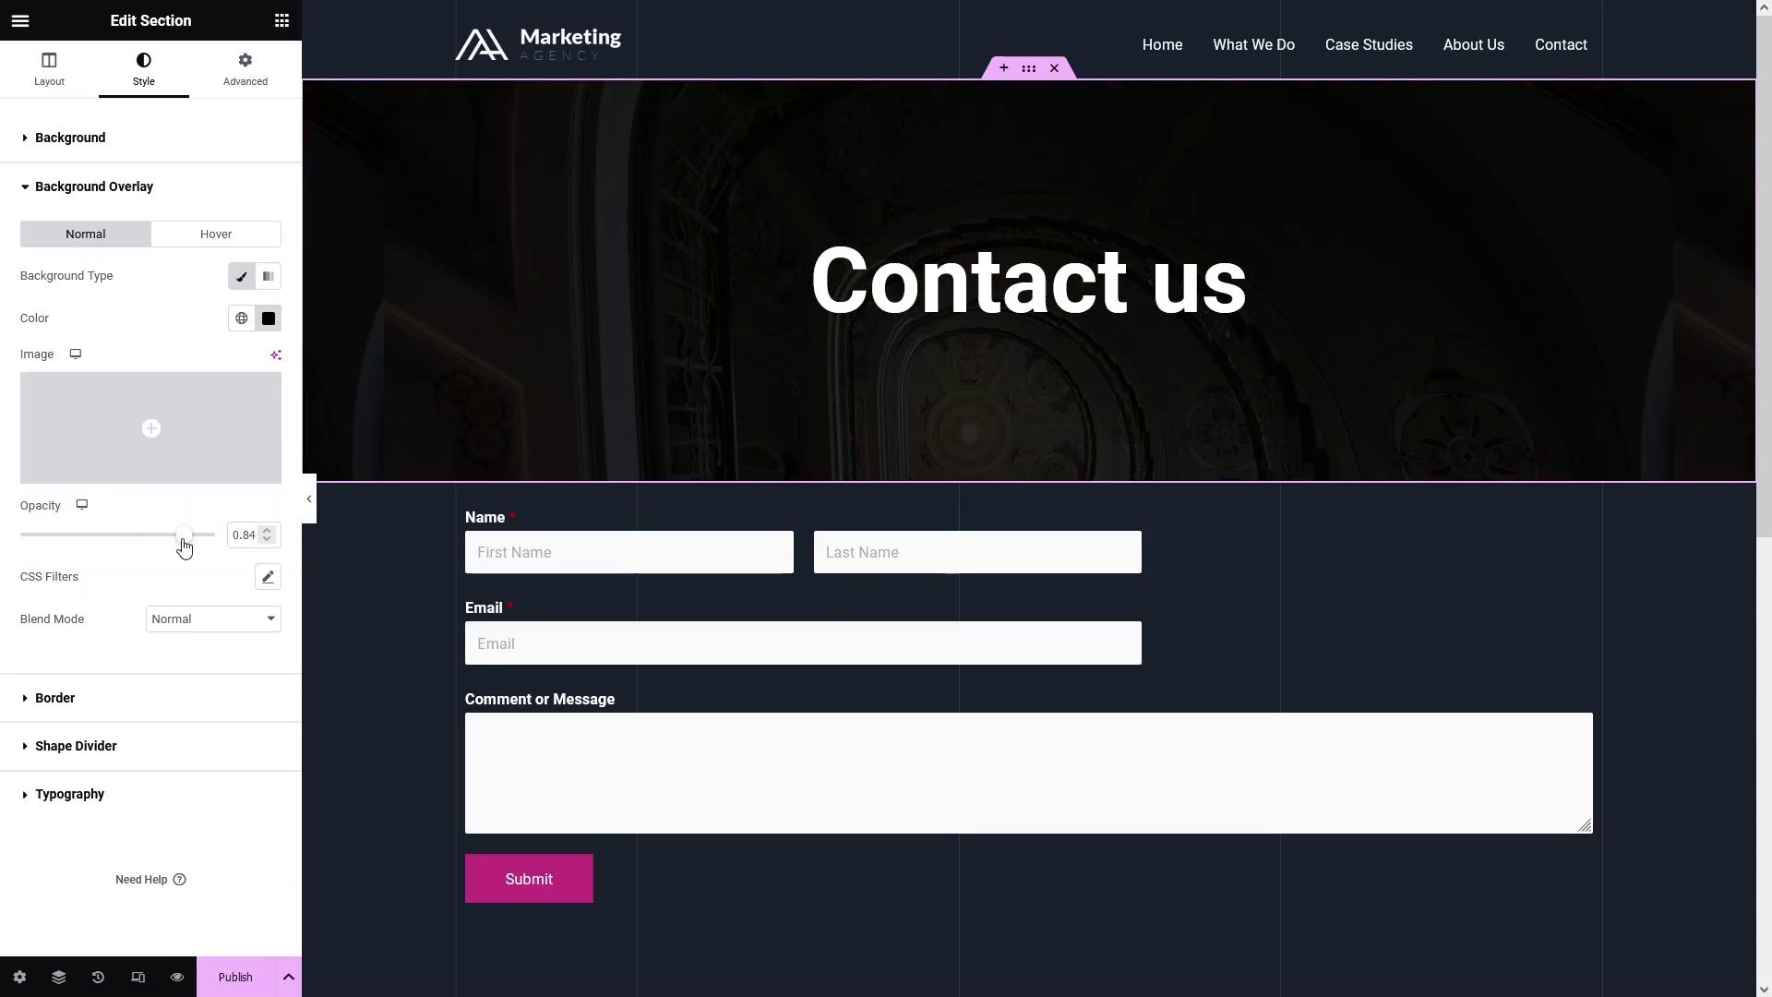
left_click_drag(182, 546, 115, 553)
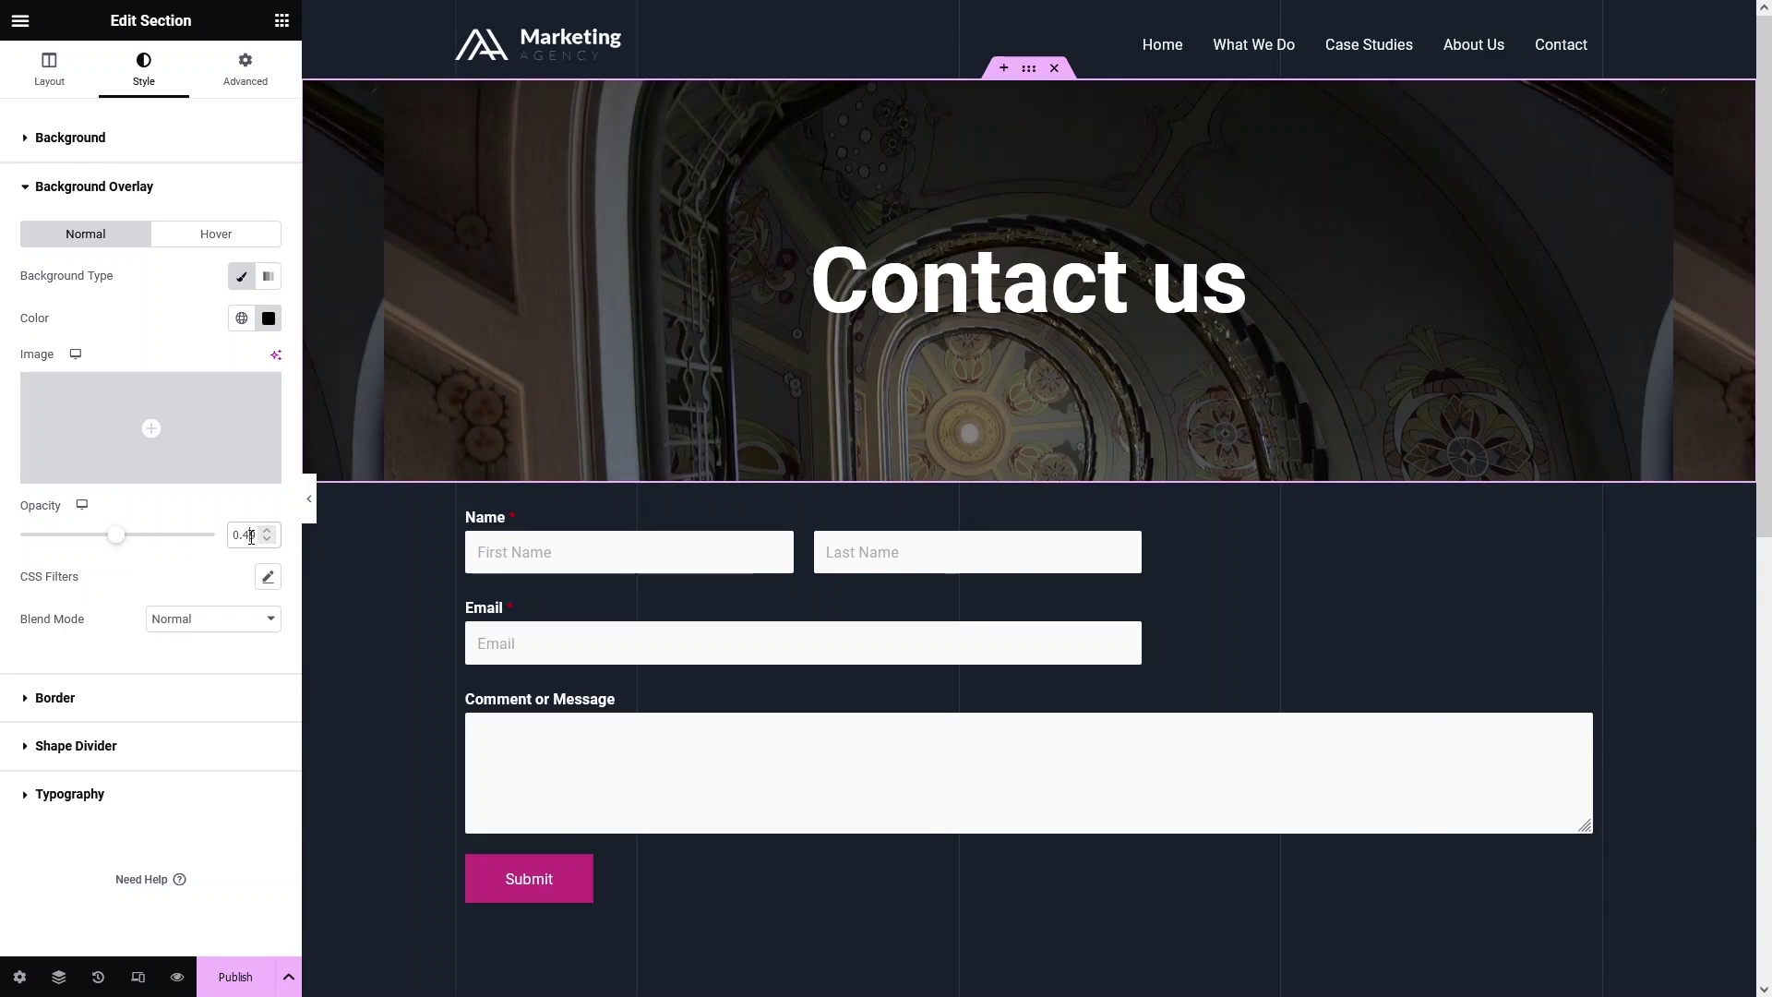
left_click(786, 423)
scroll(786, 423, "down", 1)
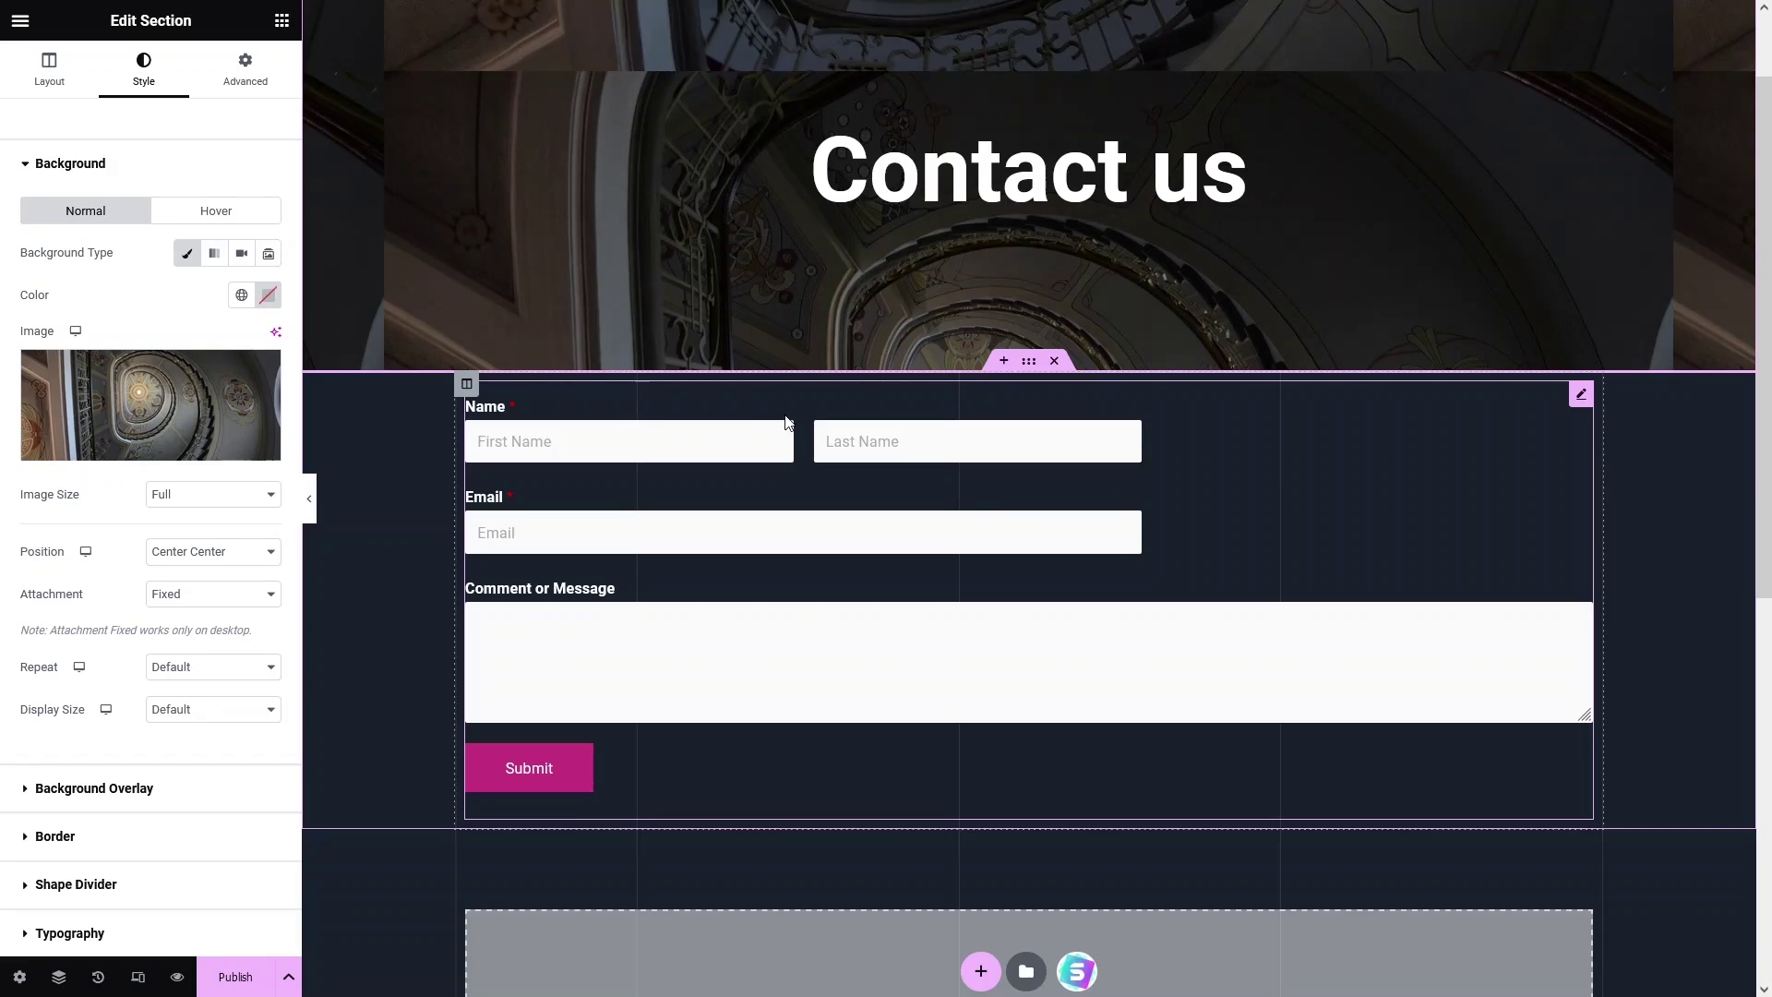
Pad the contact form section 50 px on all sides and publish the page
left_click(1028, 360)
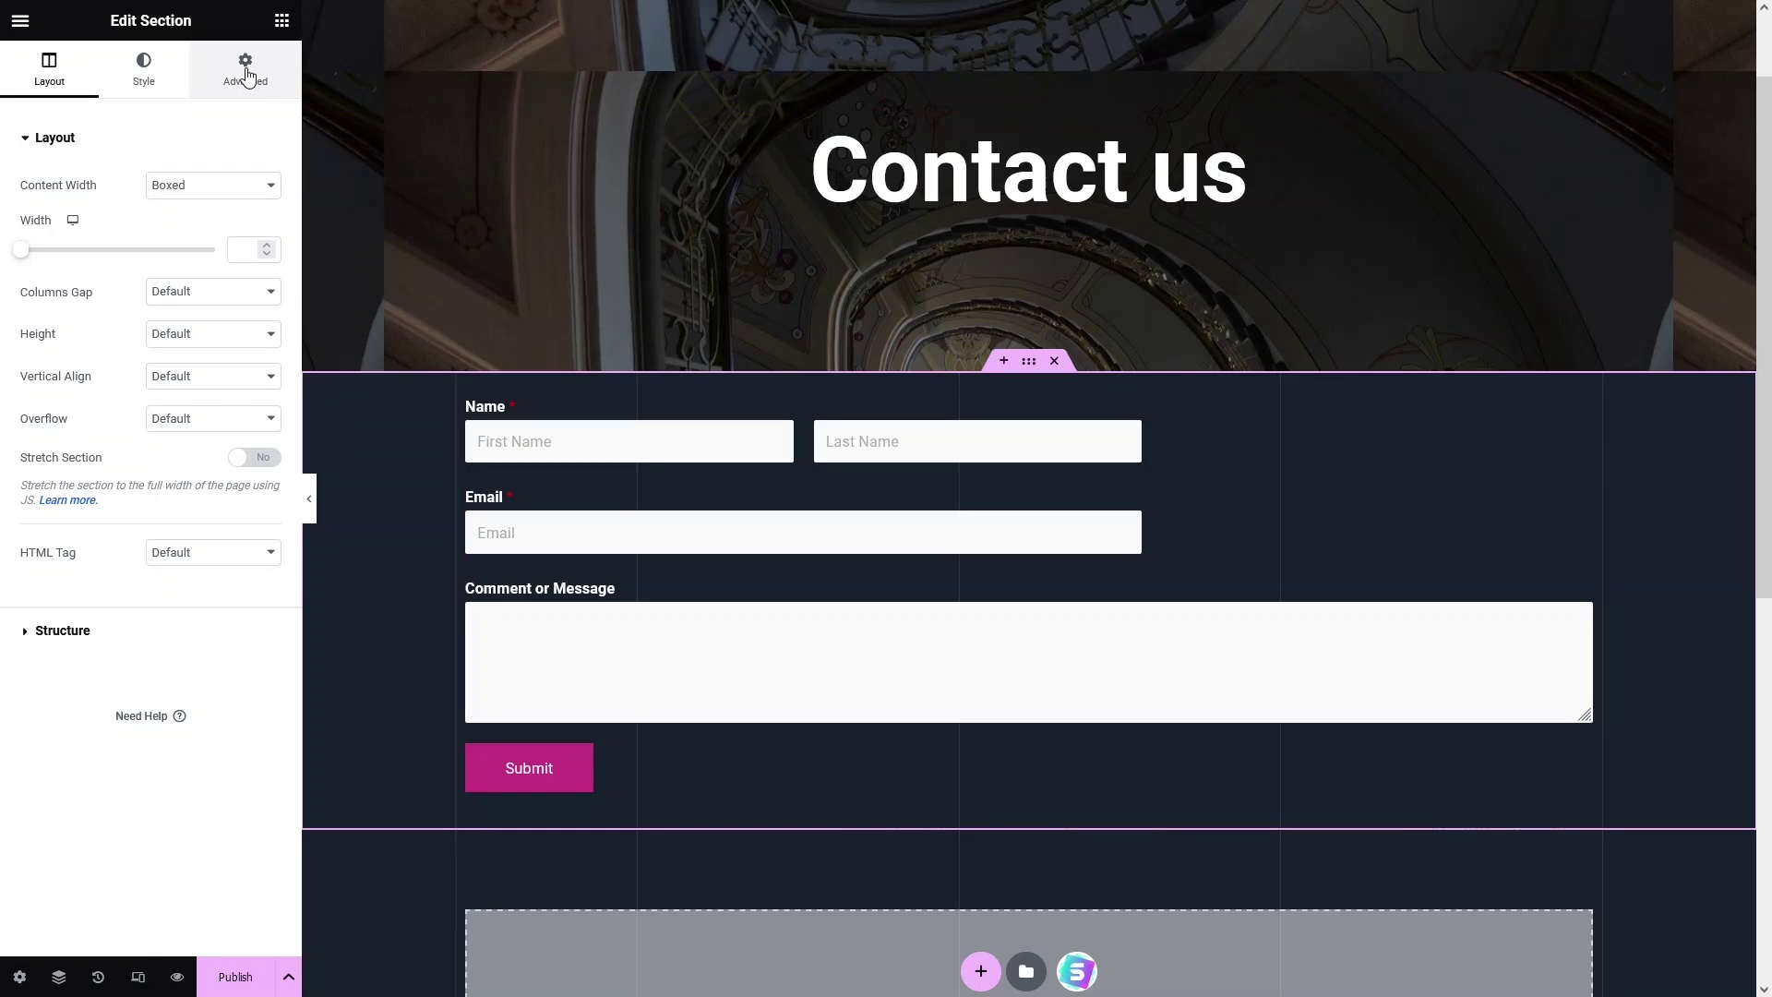
left_click(247, 76)
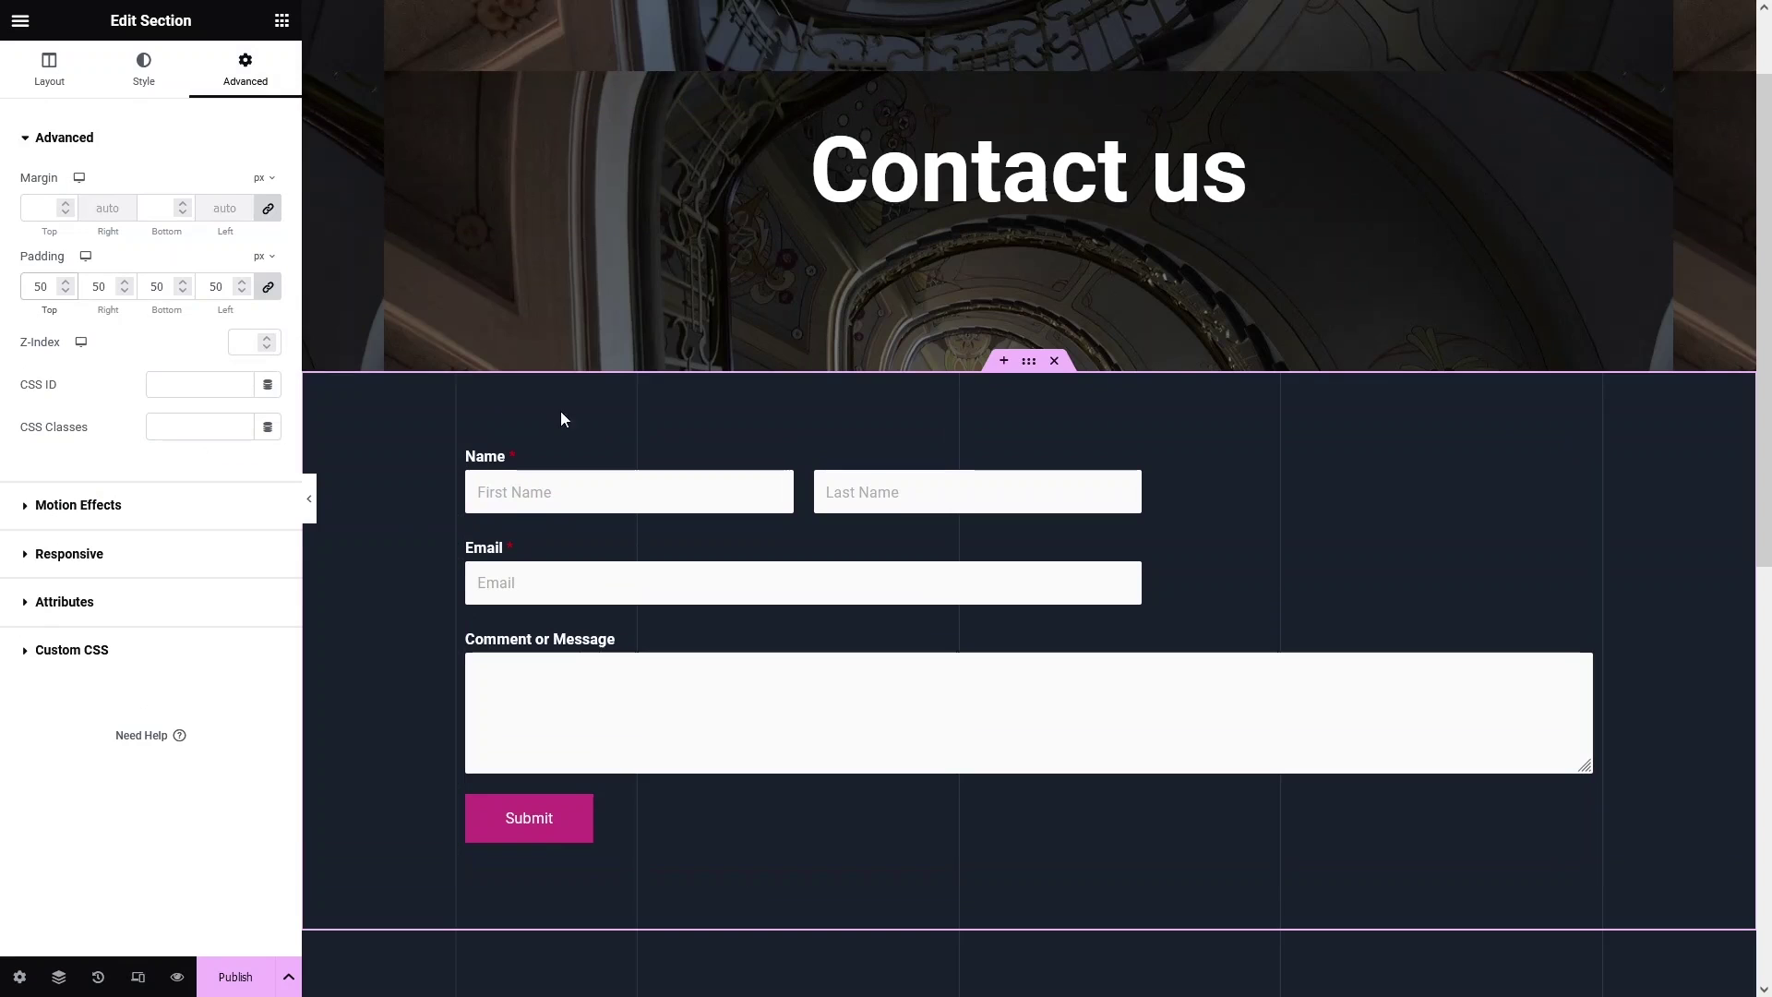
scroll(680, 423, "down", 5)
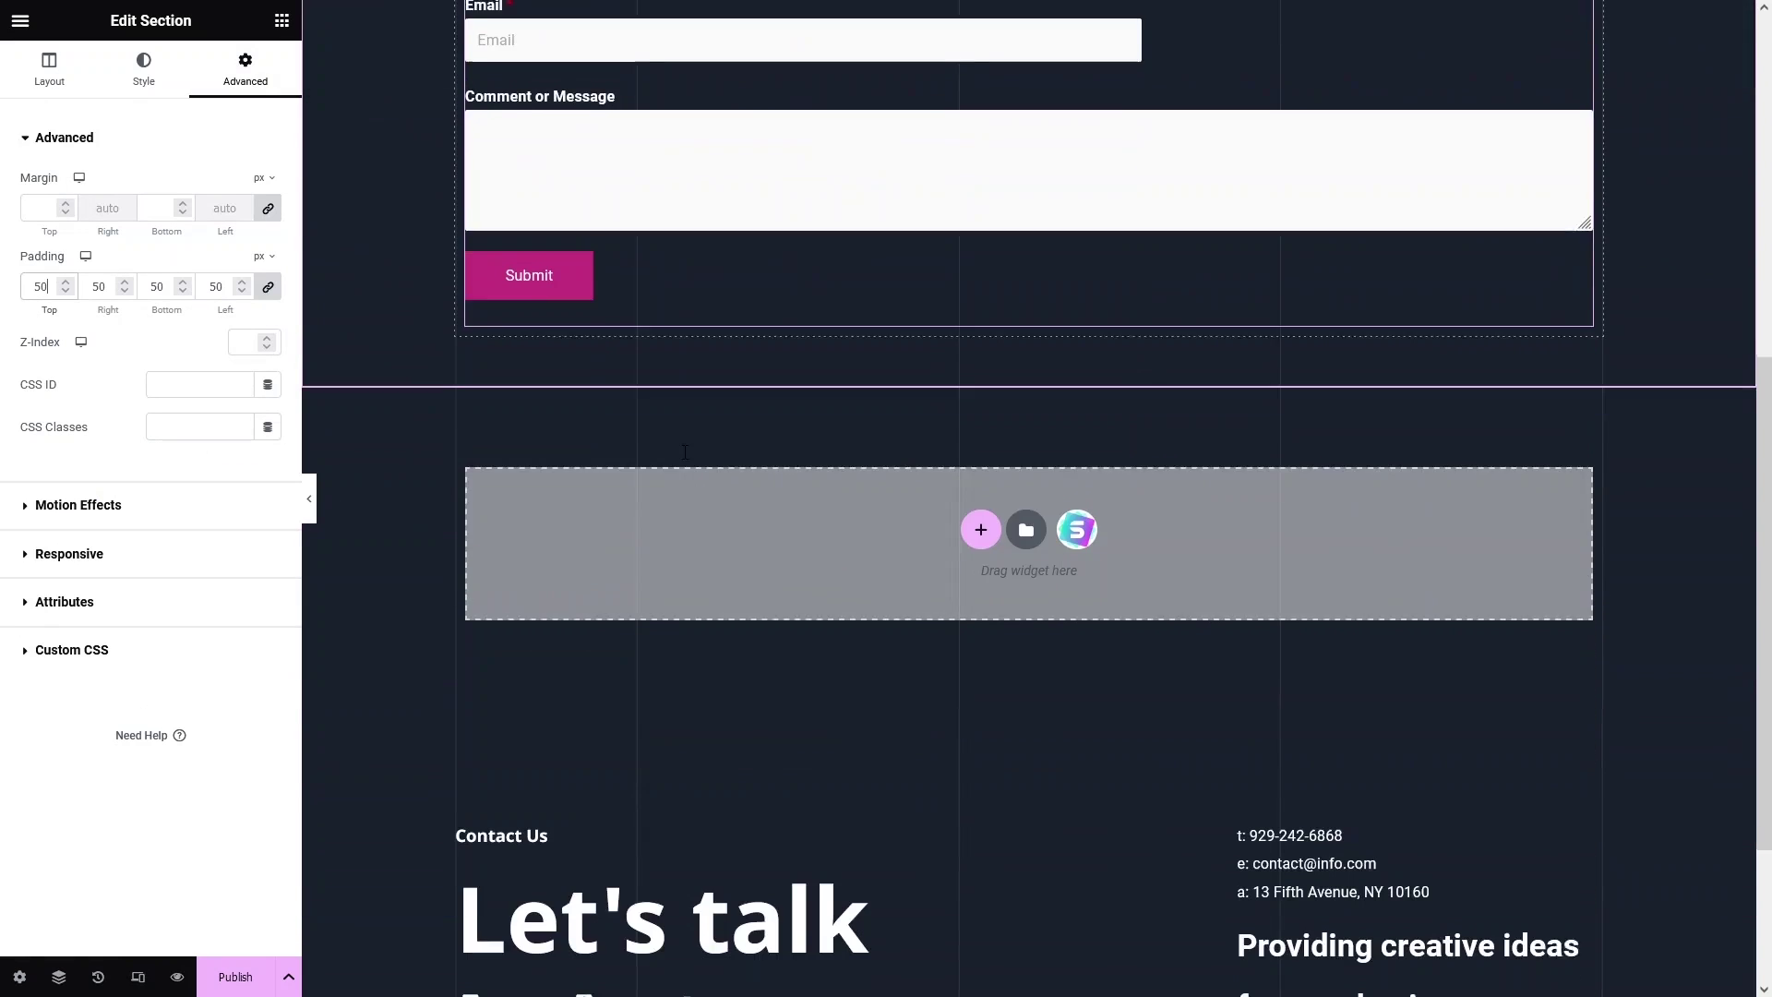
scroll(684, 459, "up", 5)
left_click(237, 977)
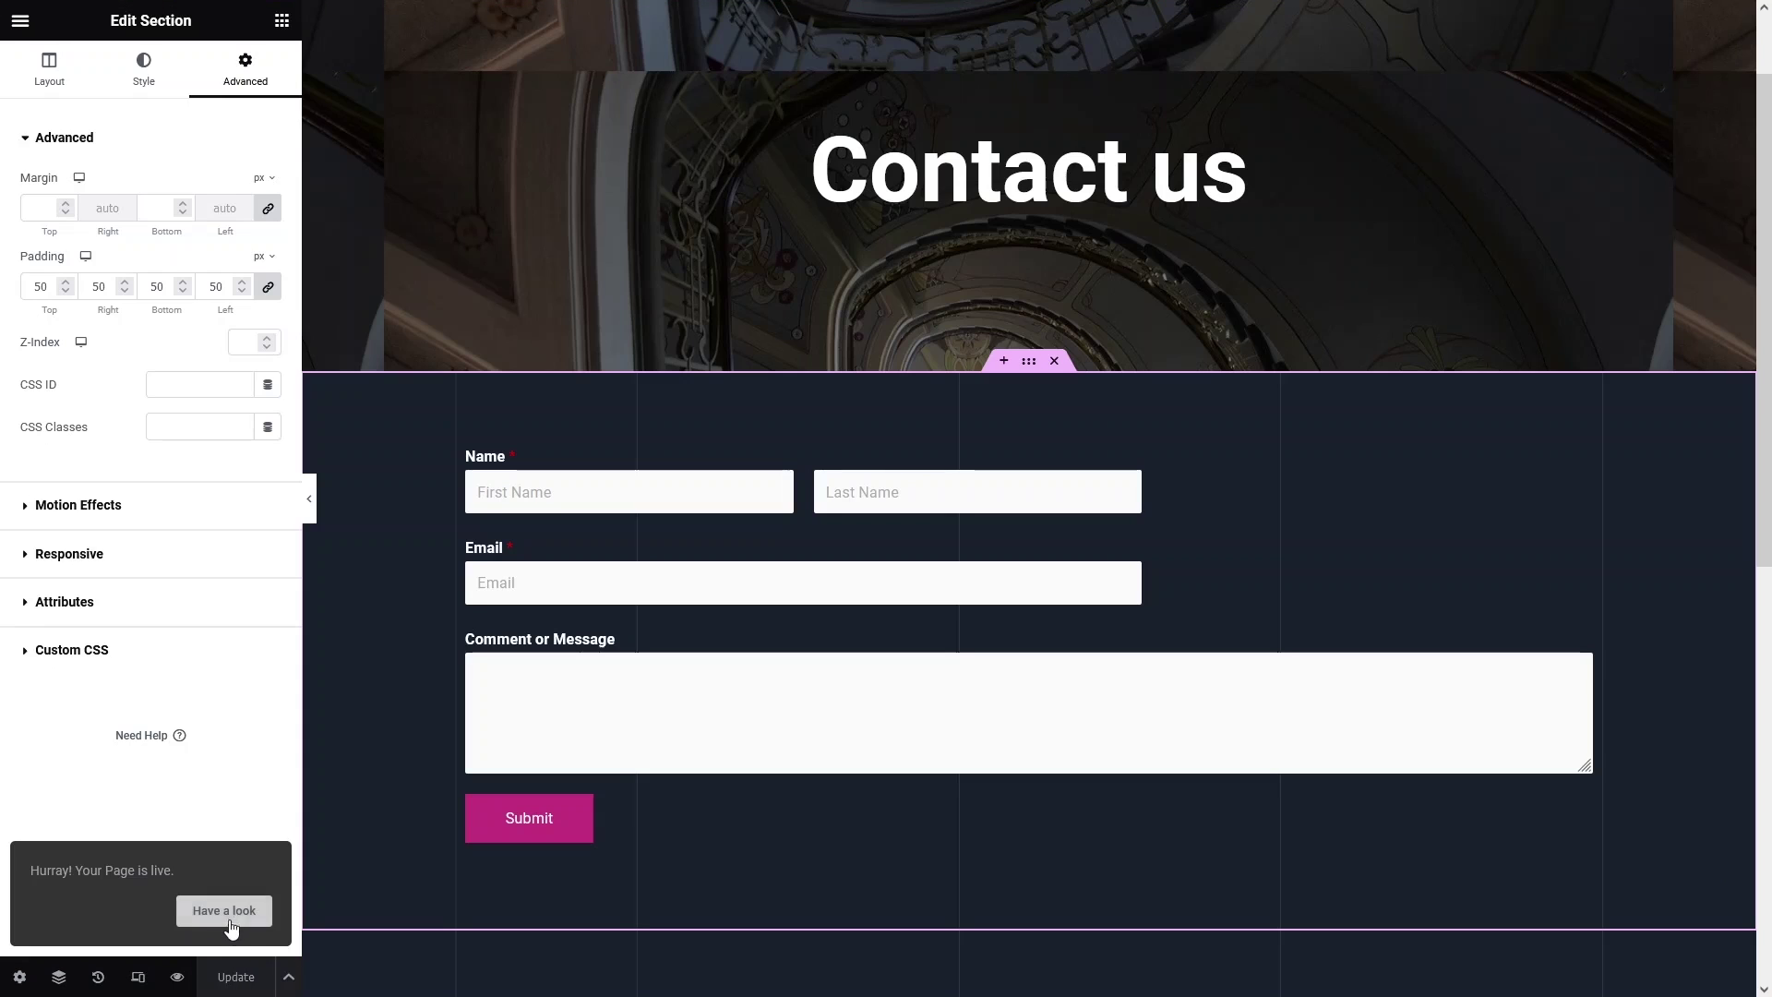
View the live Contact us page and scroll down slightly
left_click(224, 911)
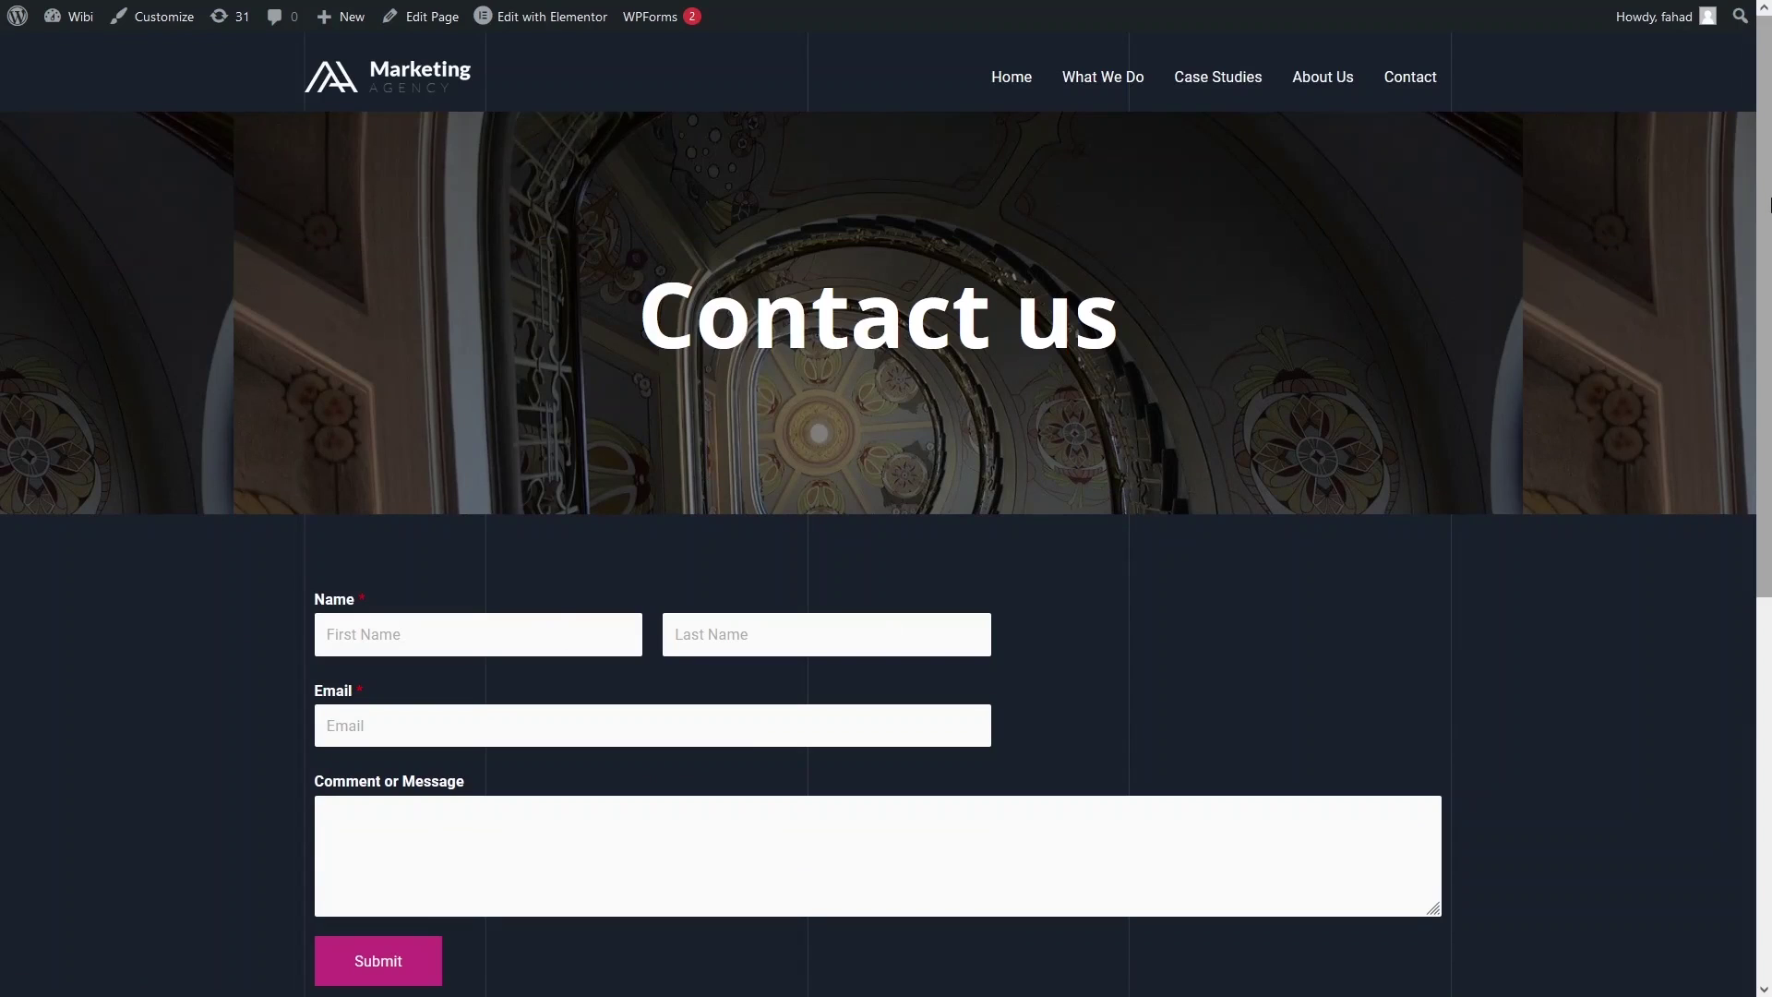
left_click_drag(1770, 254, 1769, 191)
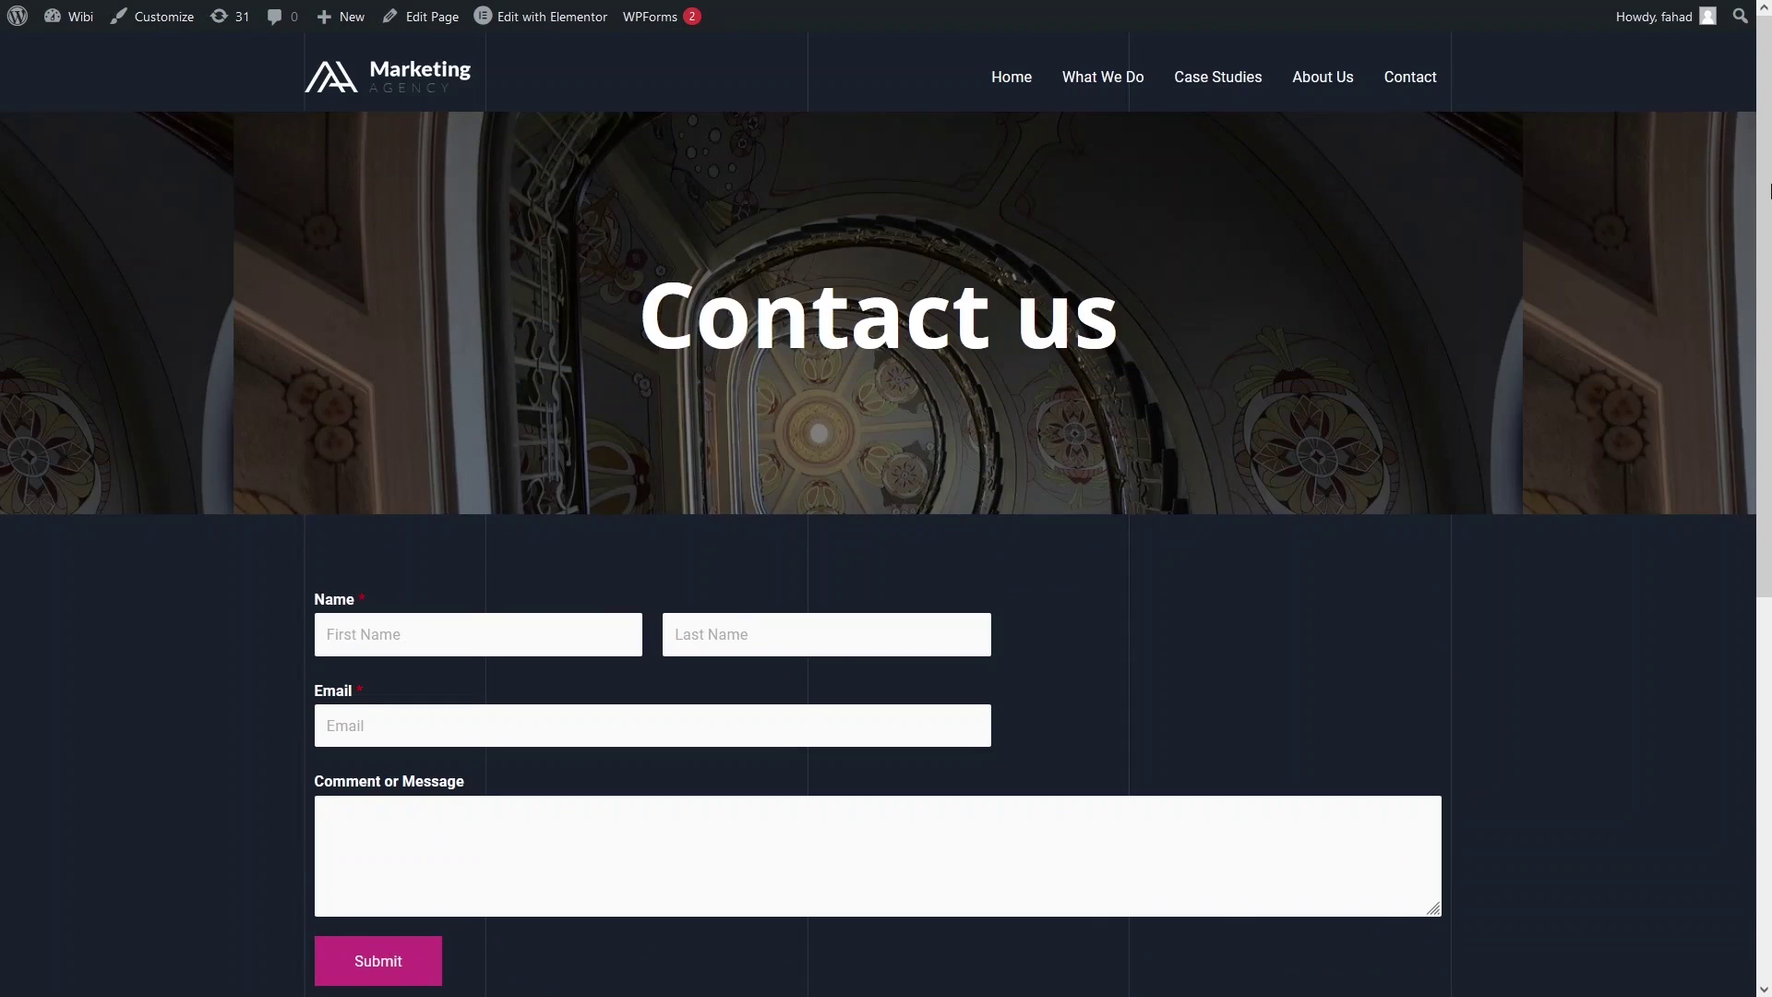